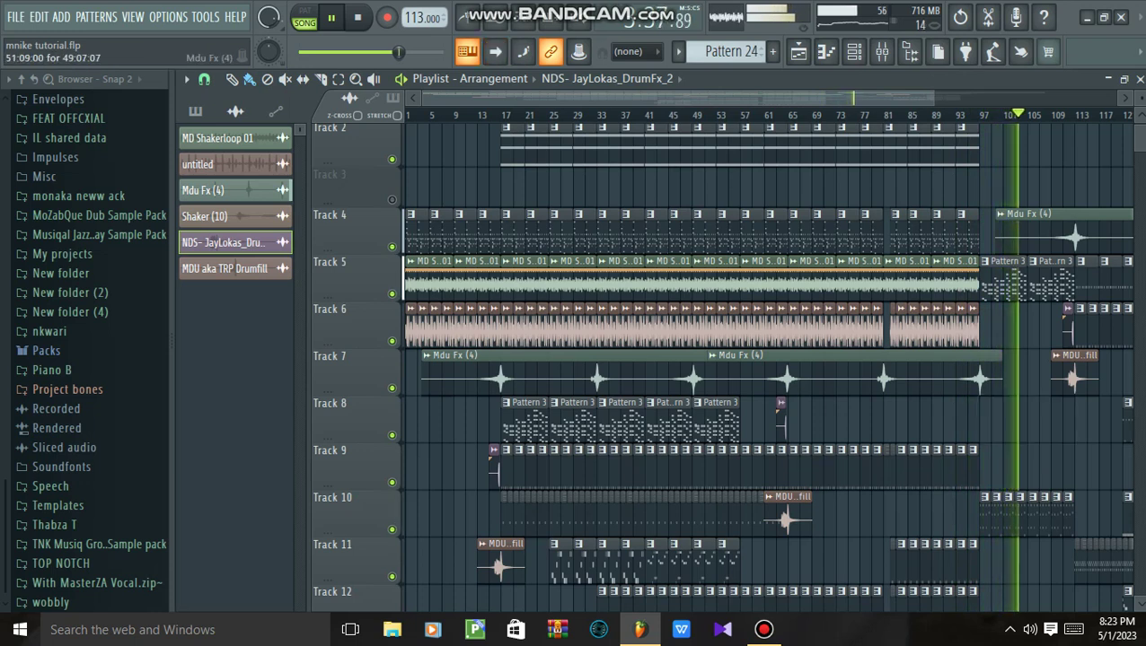
Pick up Pattern 9 from its Track 13 clip and place copies on Track 8 at bars 105 and 97.
scroll(764, 368, down, 4)
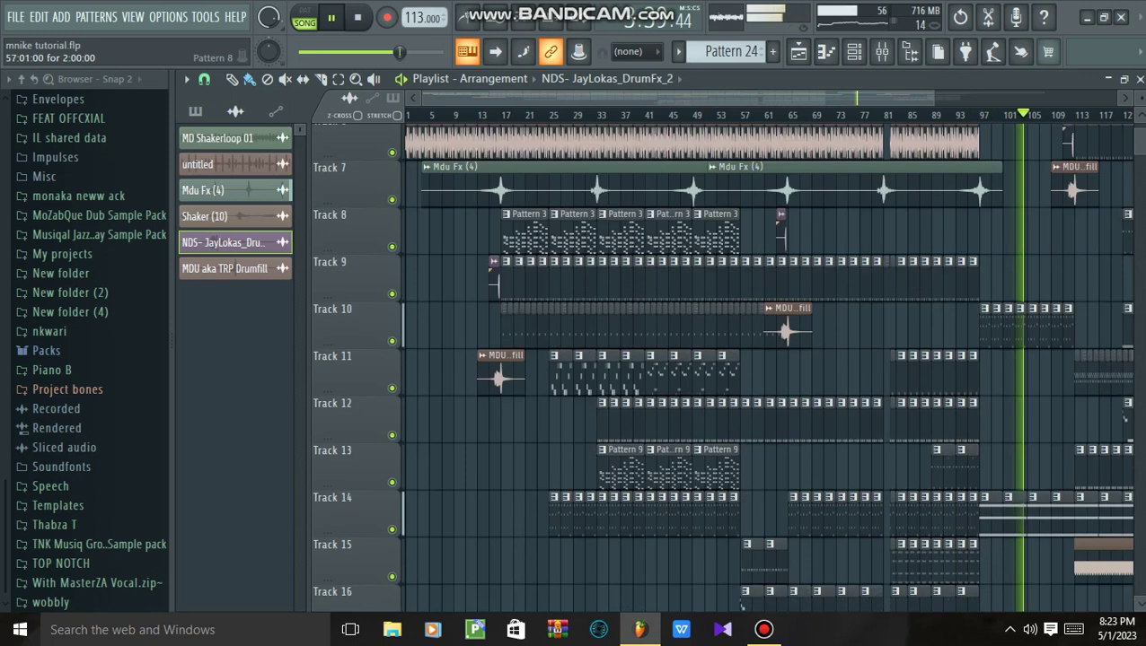
click(718, 467)
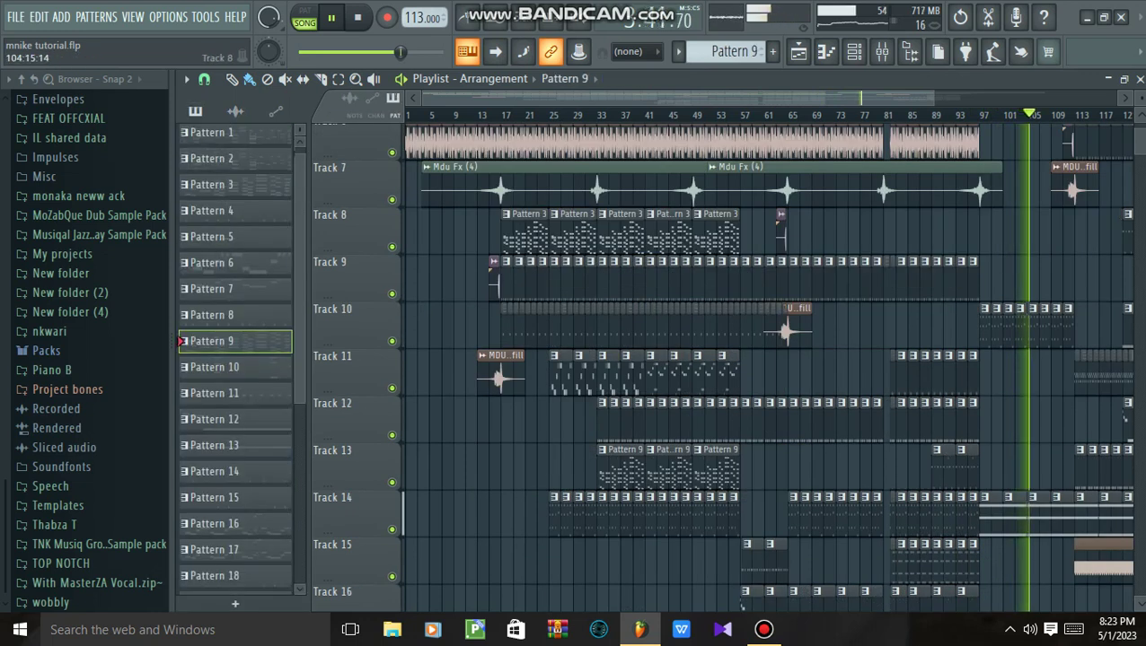
click(1029, 234)
scroll(1050, 234, up, 2)
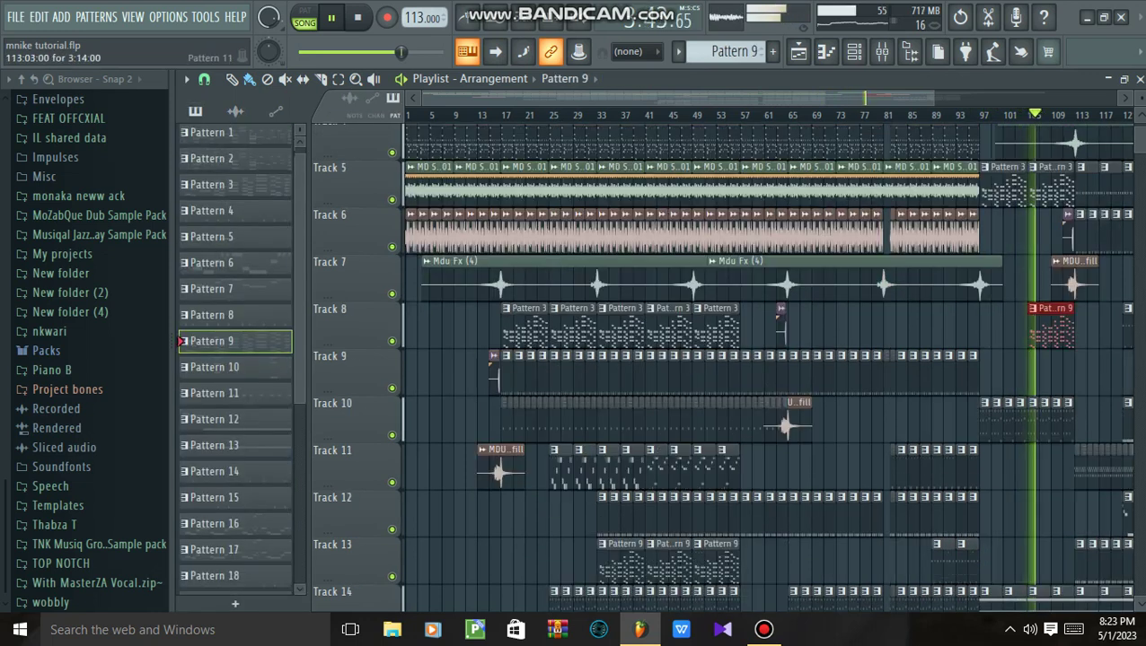
scroll(766, 368, right, 2)
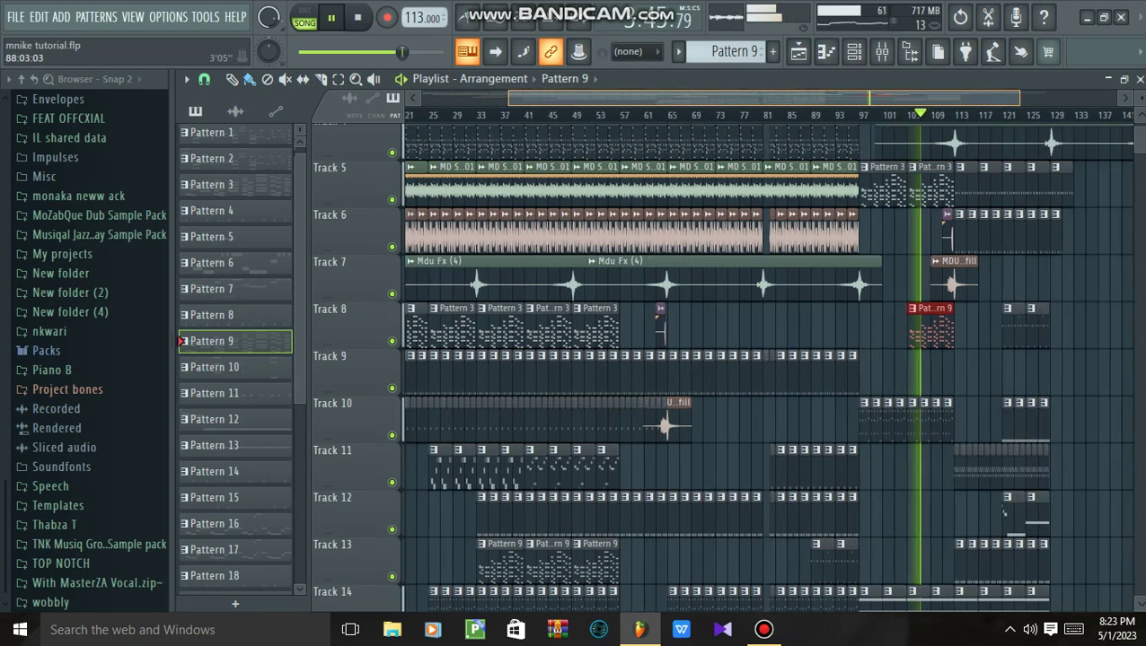
scroll(763, 368, up, 1)
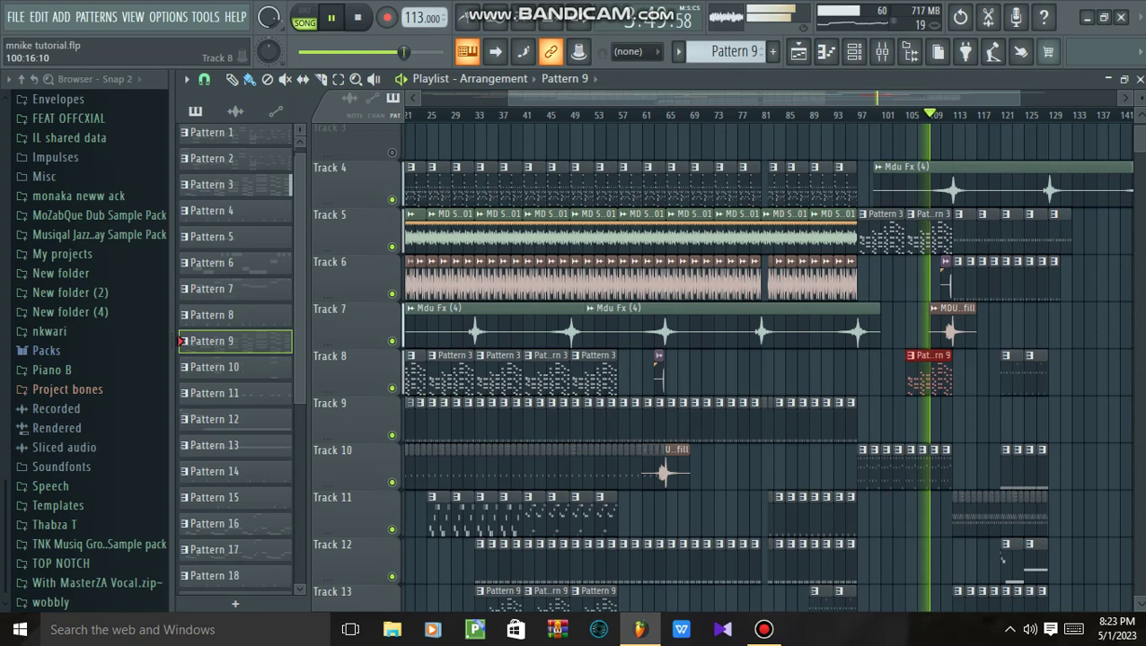
click(864, 376)
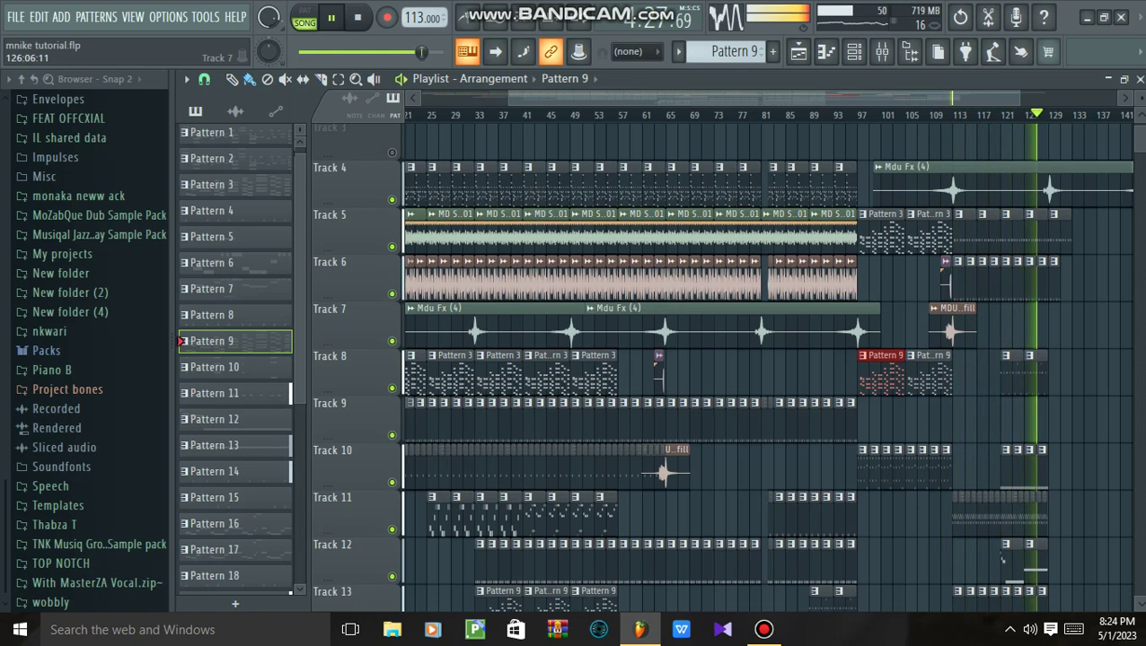
Stop the song, select Pattern 1, and play it while examining its channels in the channel rack.
key(space)
click(211, 132)
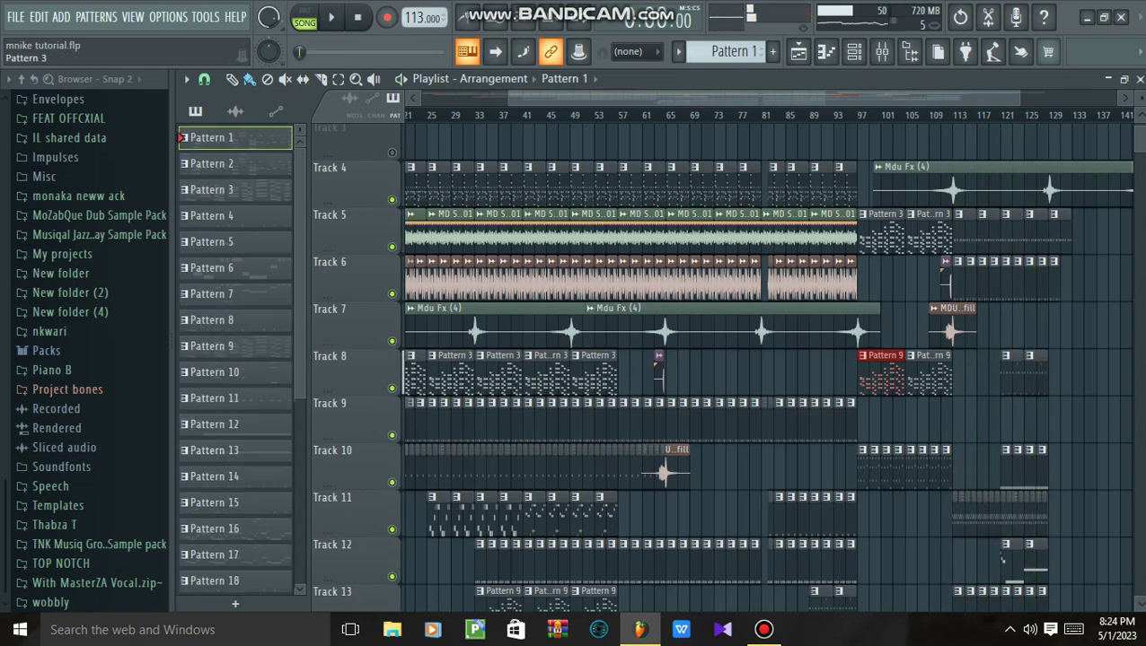
key(space)
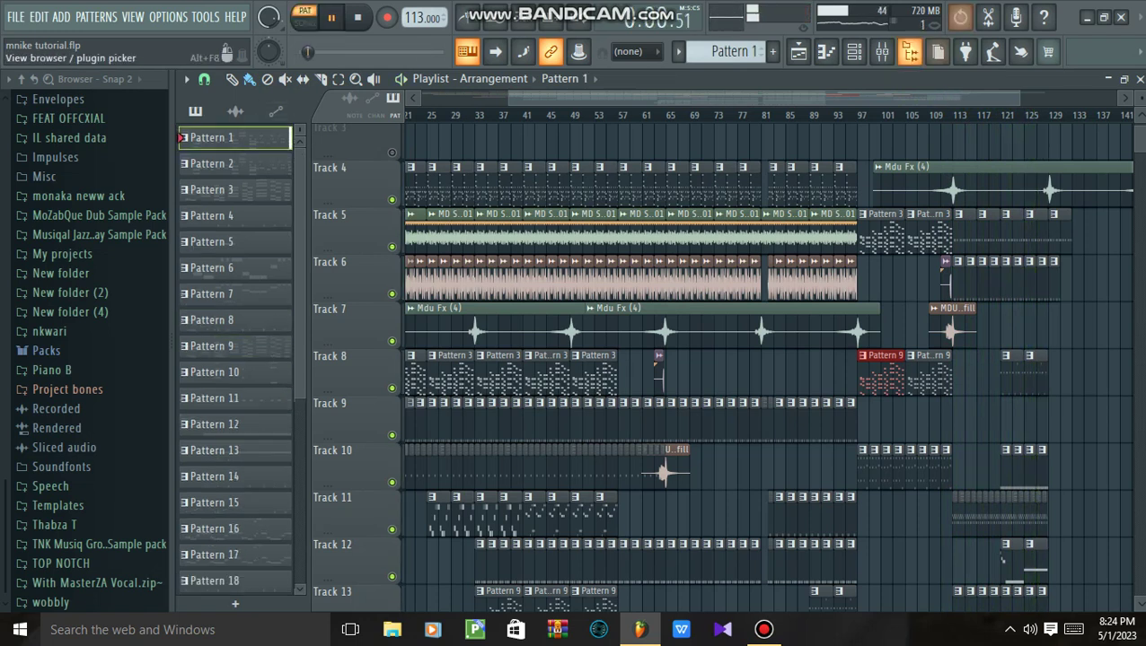
click(853, 52)
scroll(646, 332, up, 8)
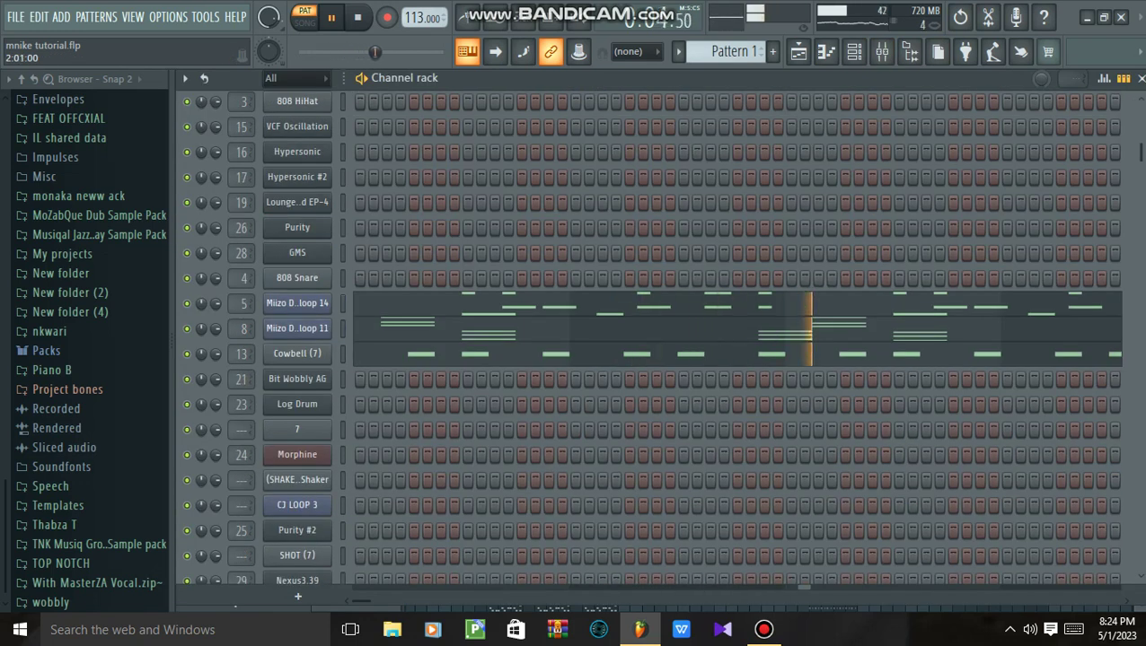
scroll(646, 332, down, 5)
scroll(306, 333, up, 5)
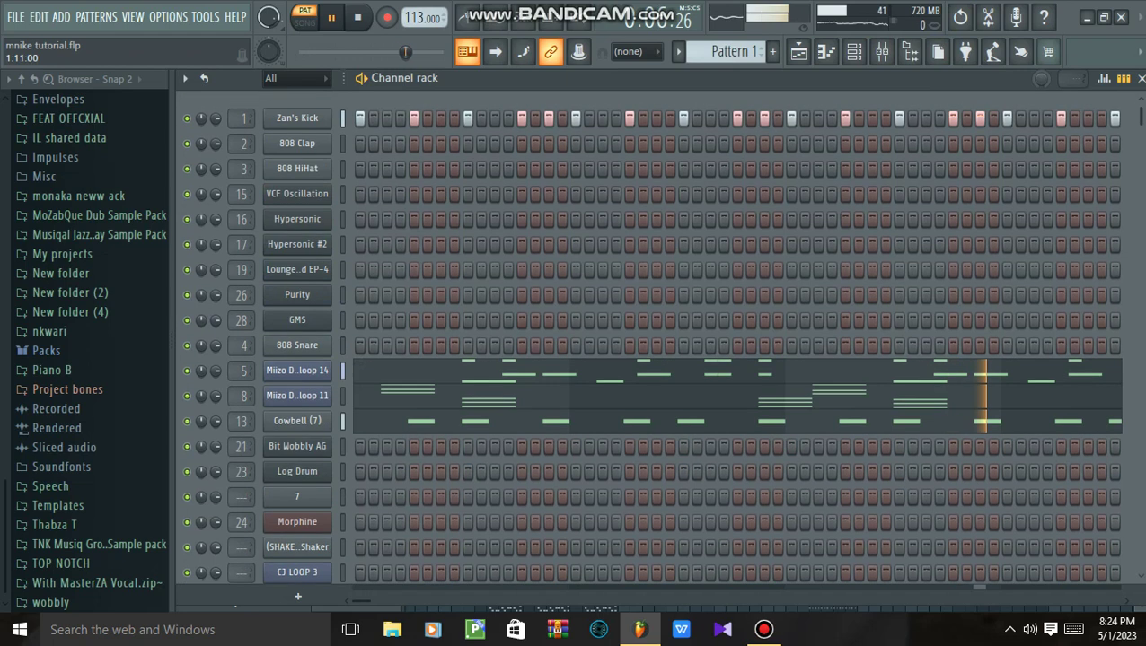
Open the Zan's Kick channel of Pattern 1 in the piano roll and examine its kick notes.
right_click(327, 115)
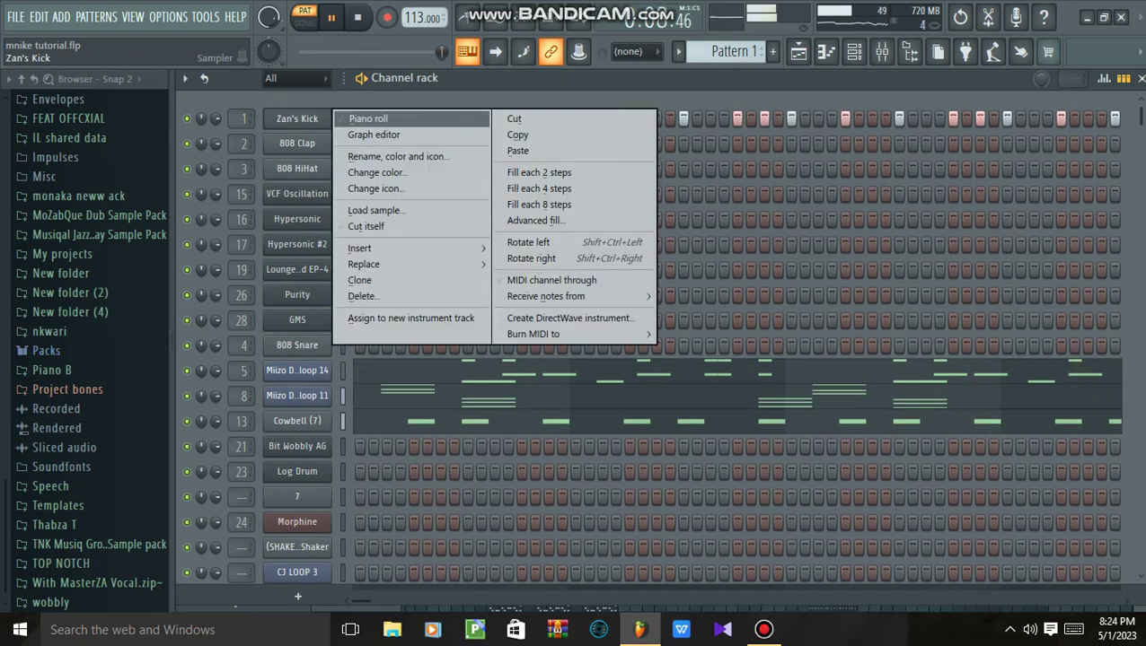
click(368, 118)
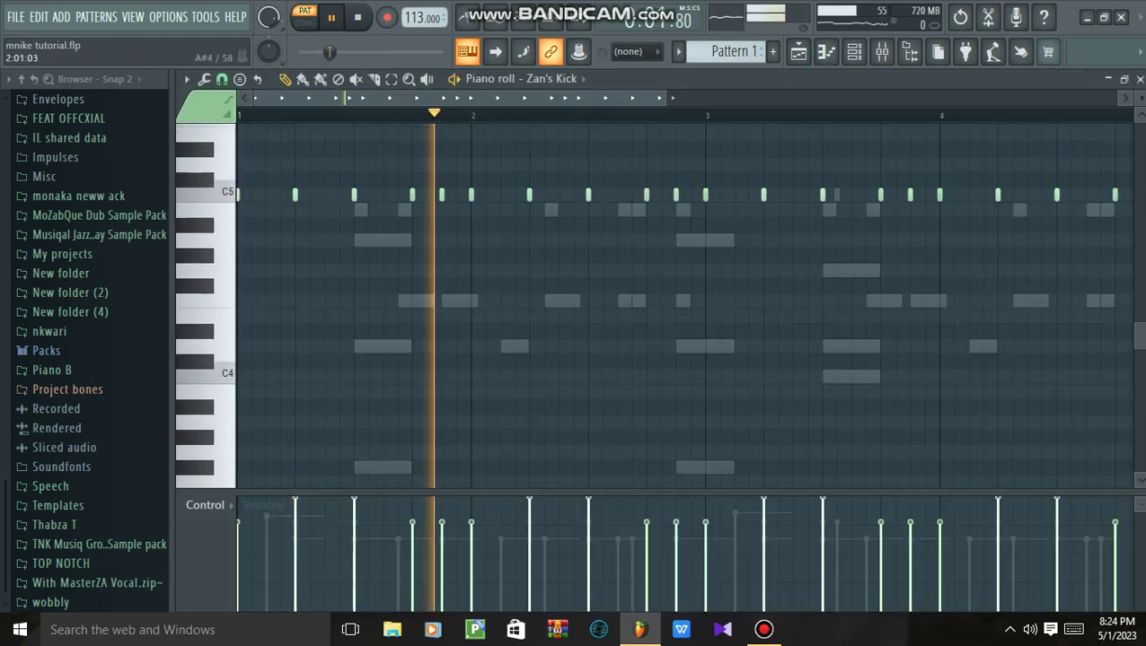
scroll(682, 305, up, 4)
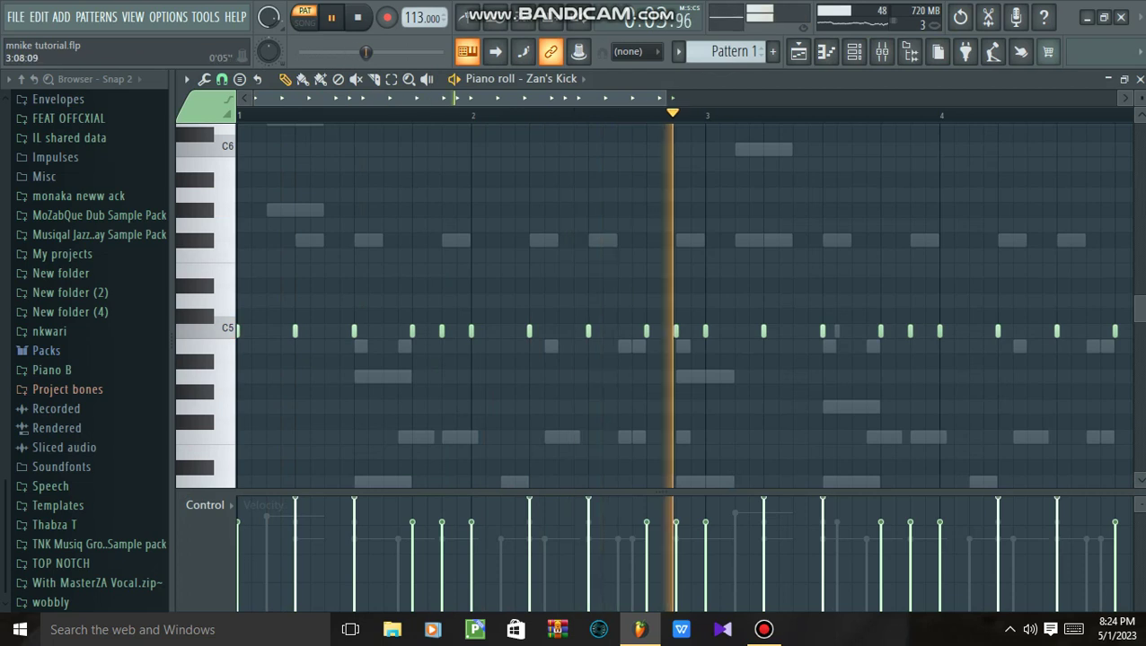
Review Pattern 1's remaining channels in the channel rack, then view the Miizo Drumloop 14 slices in the piano roll.
click(853, 51)
scroll(670, 350, down, 4)
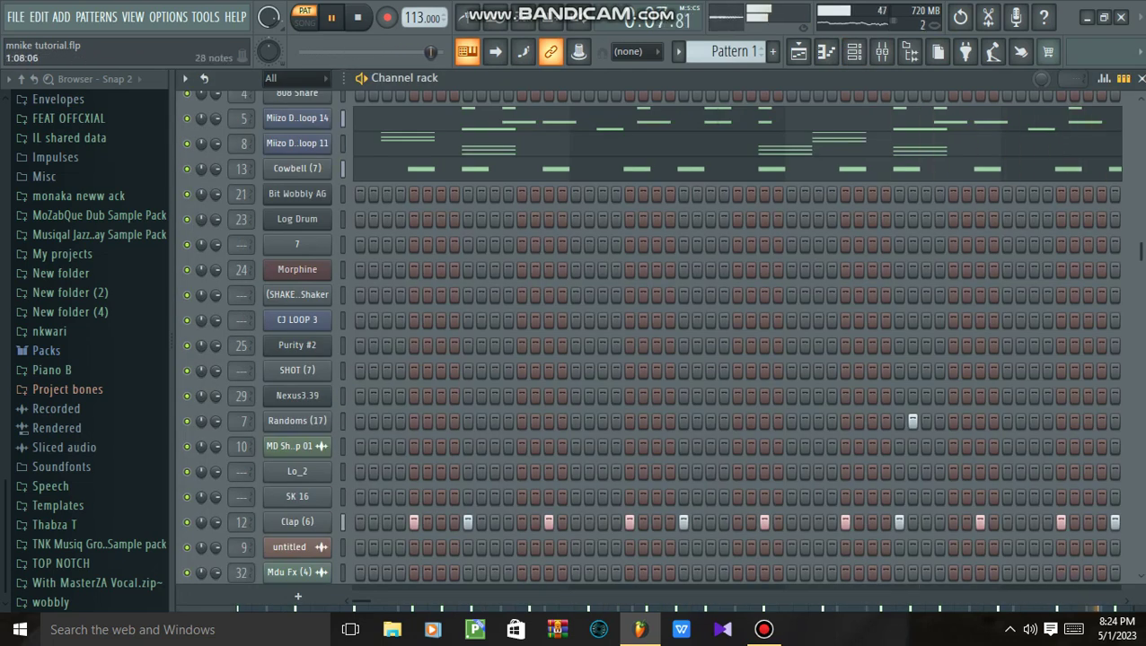
key(F7)
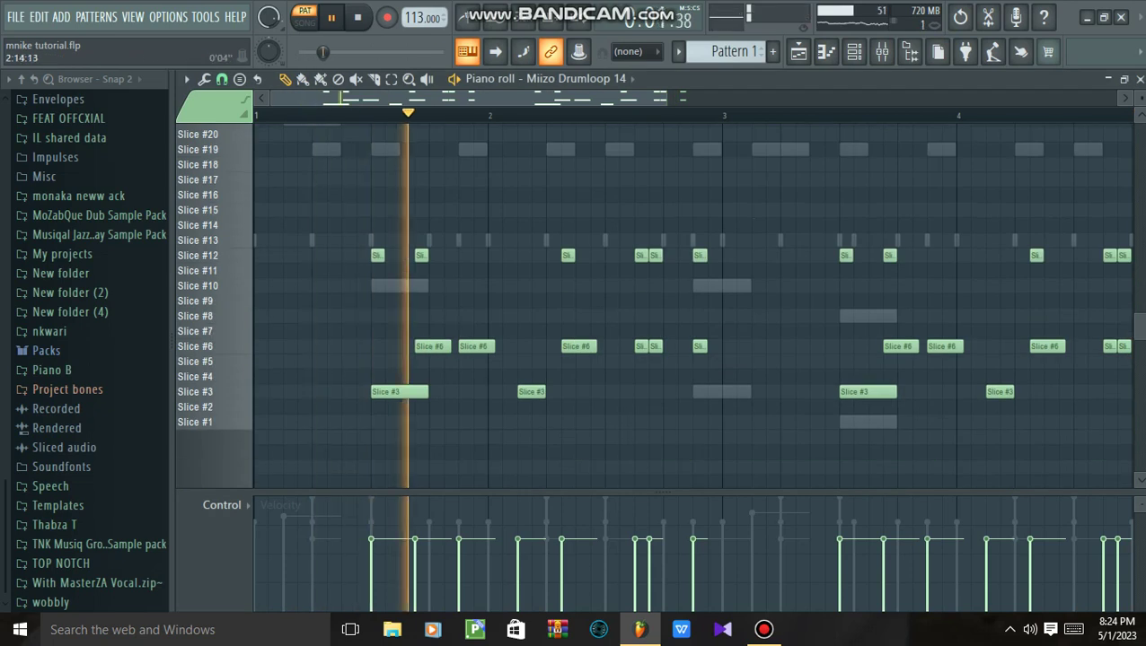
scroll(693, 305, down, 2)
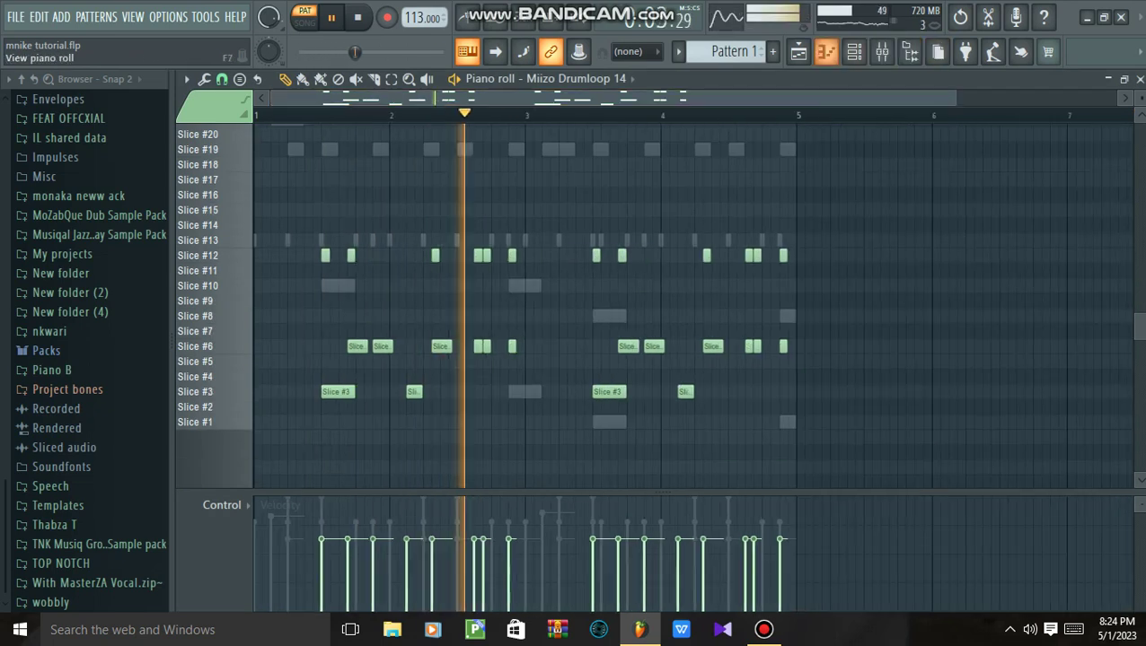
Stop playback, select Pattern 2, and play it while examining its drum steps across the channel rack.
key(space)
key(F5)
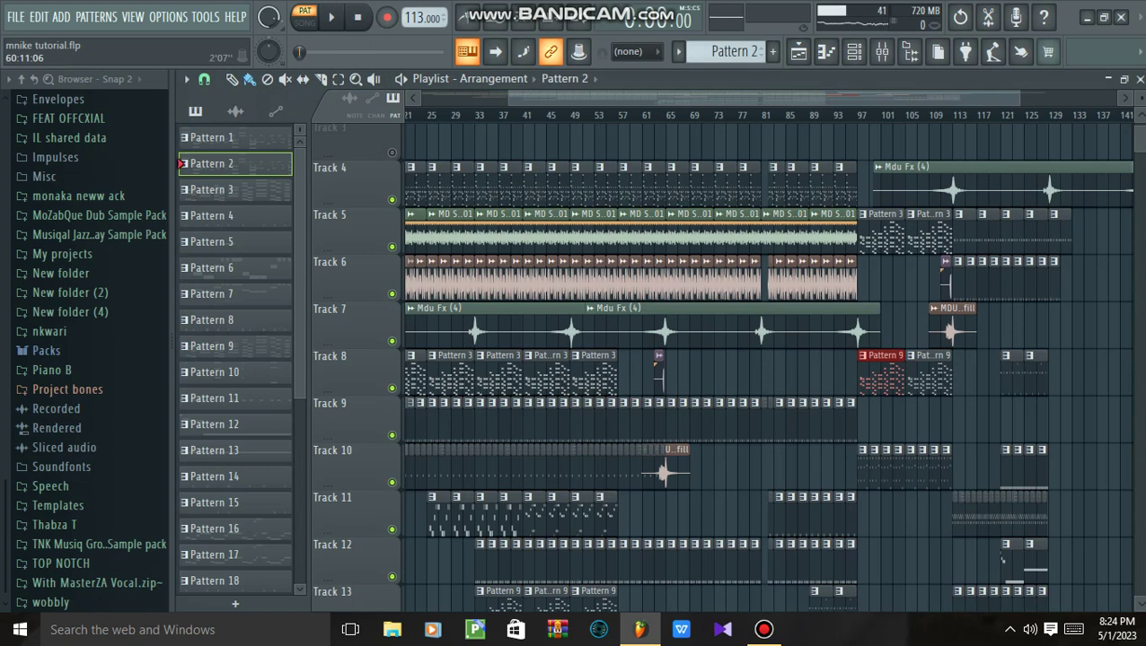
key(F9)
key(F6)
key(space)
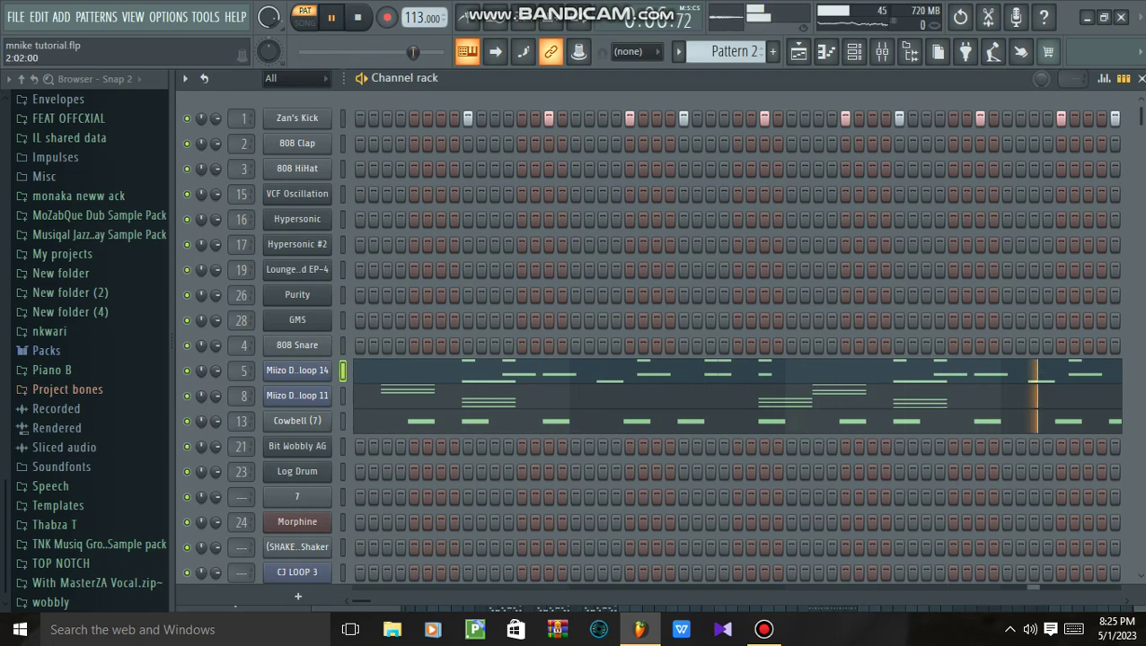
scroll(736, 341, down, 2)
scroll(736, 341, down, 8)
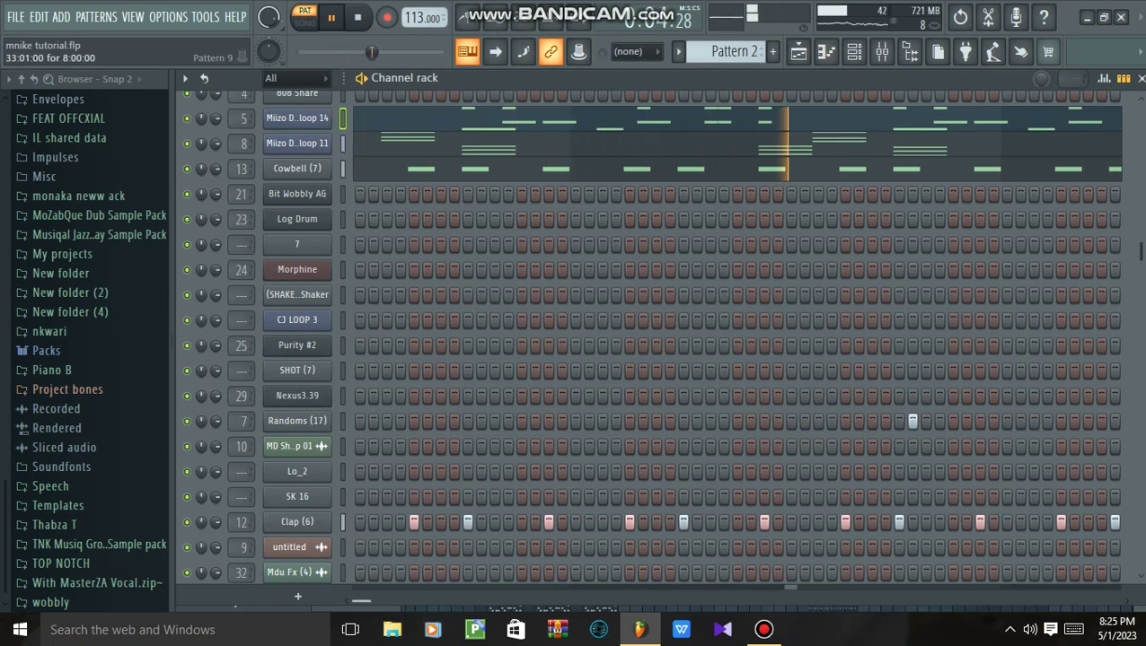
drag(361, 601, 386, 601)
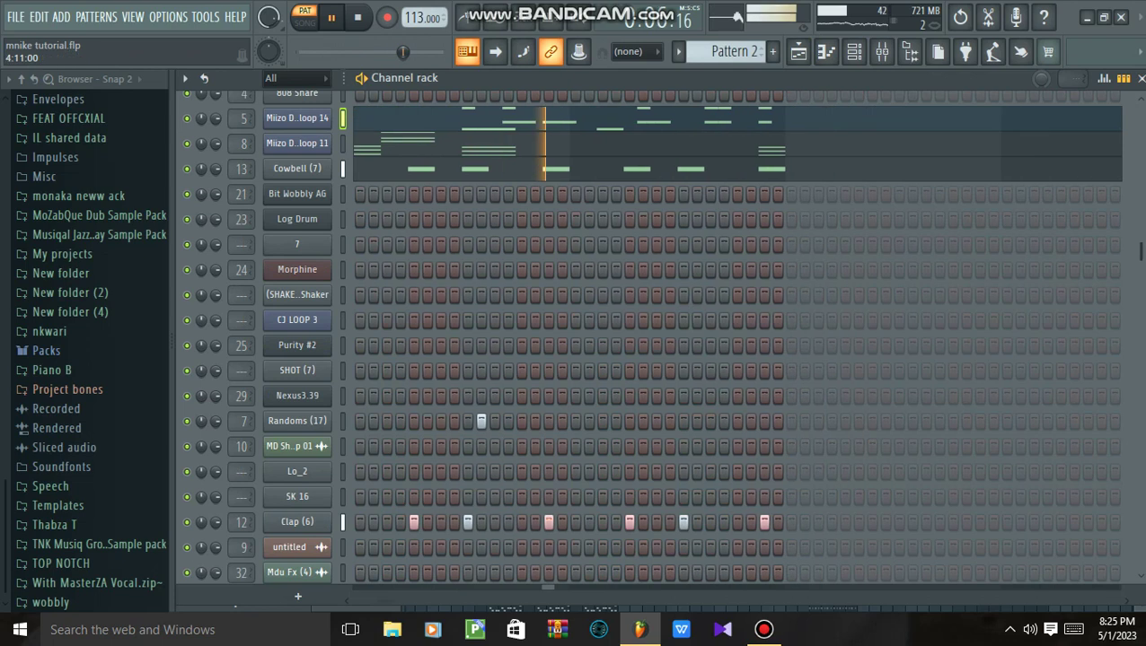
Stop Pattern 2, select Pattern 3, open its VCF Oscillation notes in the piano roll and start playback.
click(797, 51)
key(space)
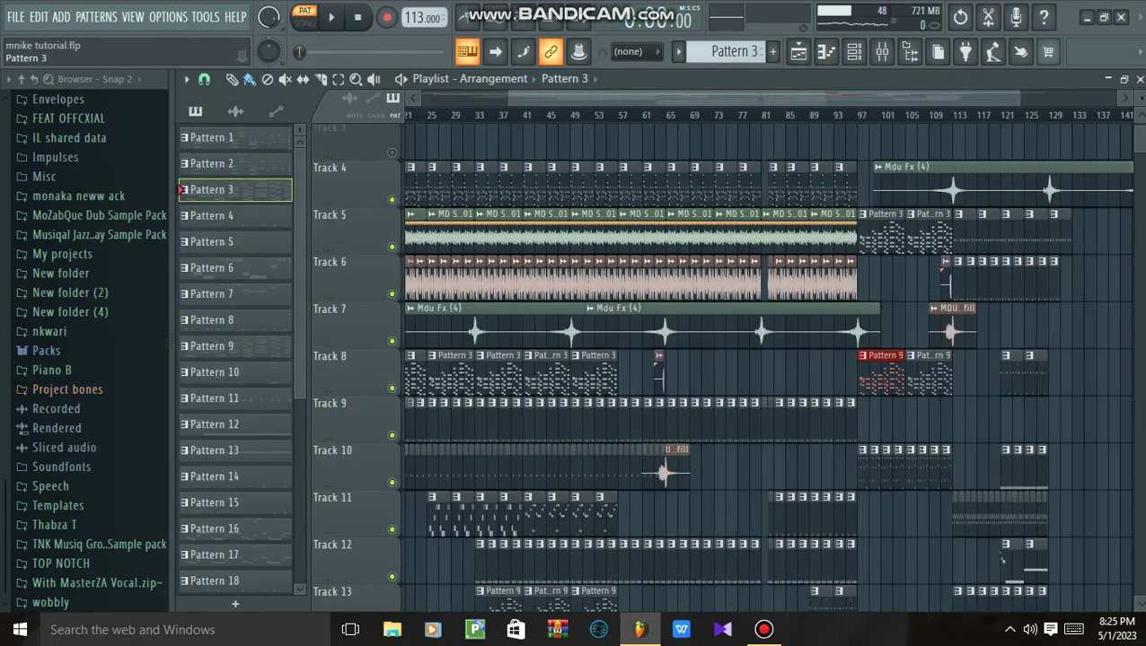
key(F6)
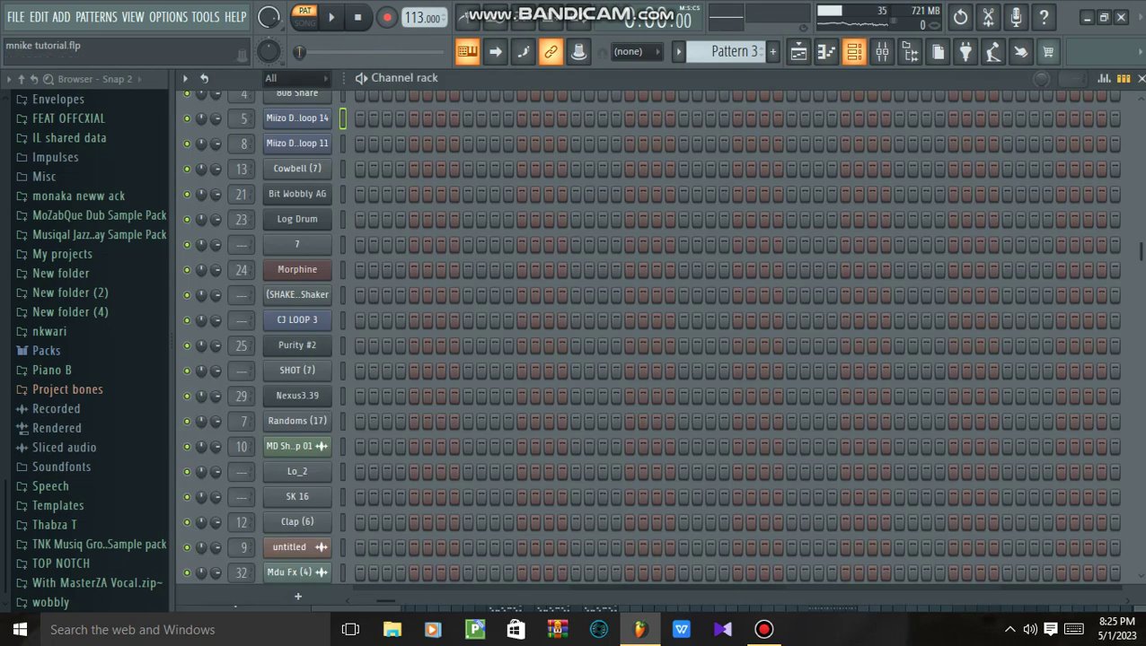
scroll(408, 194, up, 3)
click(408, 194)
key(space)
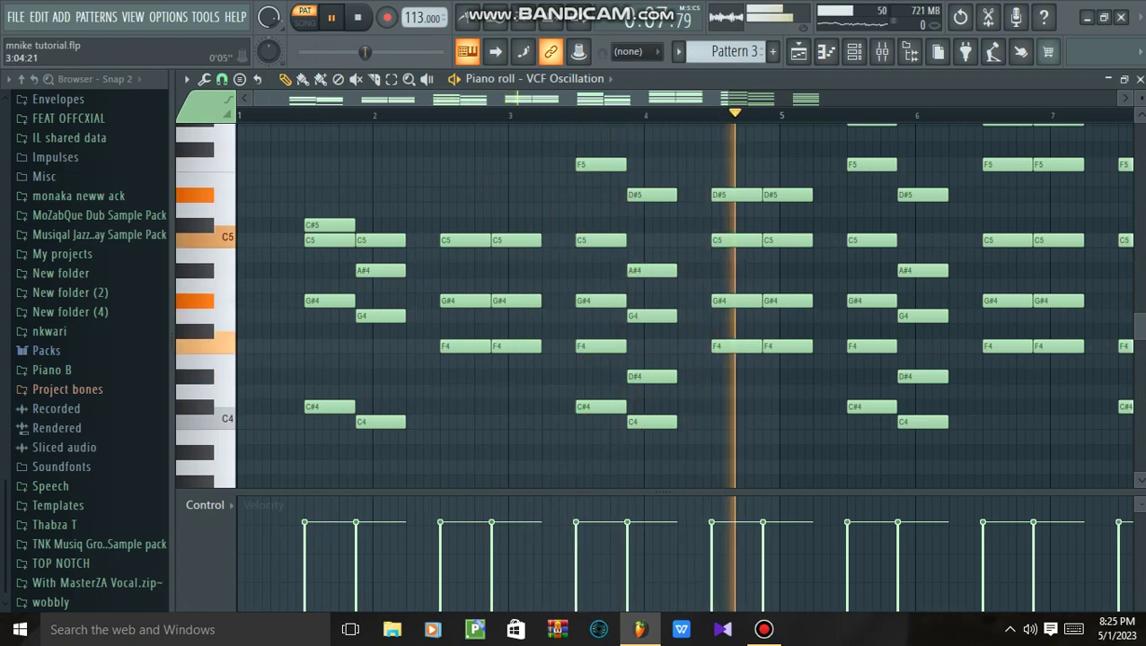
Examine the VCF Oscillation chord progression through to its end, from the highest notes to the lowest.
scroll(655, 306, up, 3)
scroll(655, 305, up, 3)
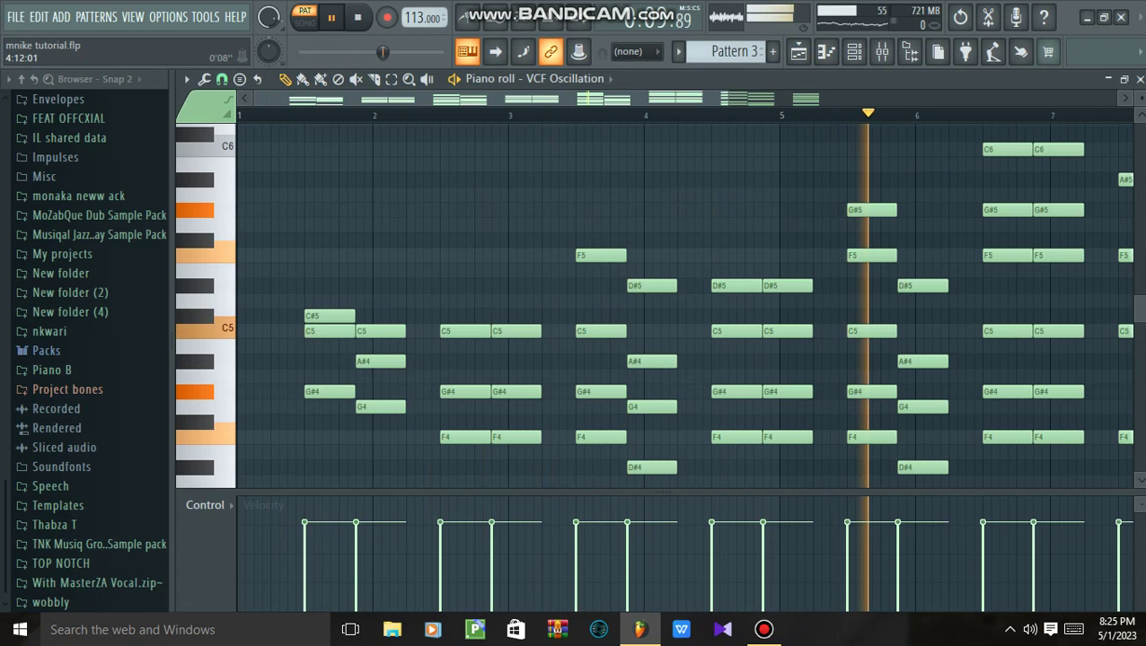
scroll(684, 305, right, 5)
scroll(685, 305, left, 3)
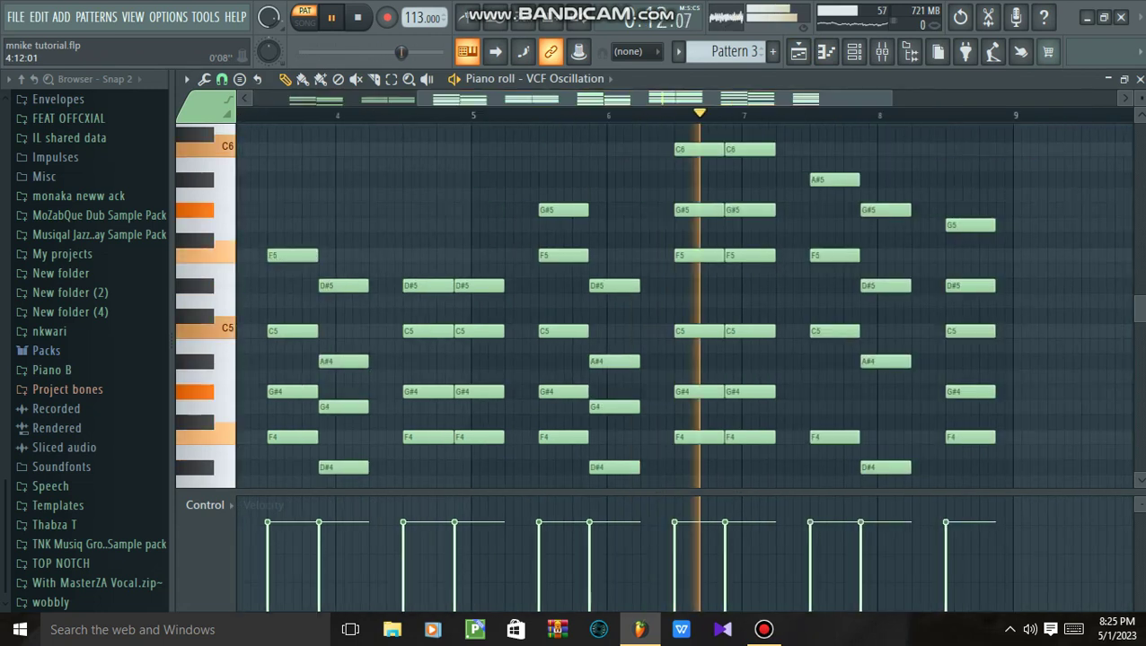
drag(890, 98, 1025, 98)
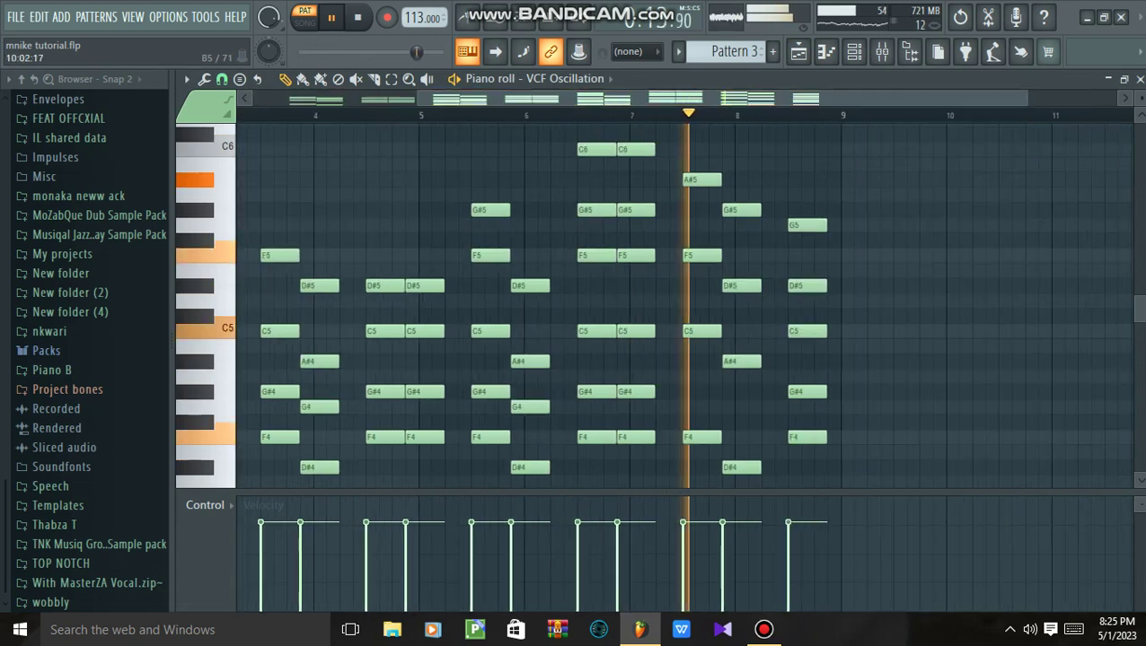
scroll(656, 306, down, 3)
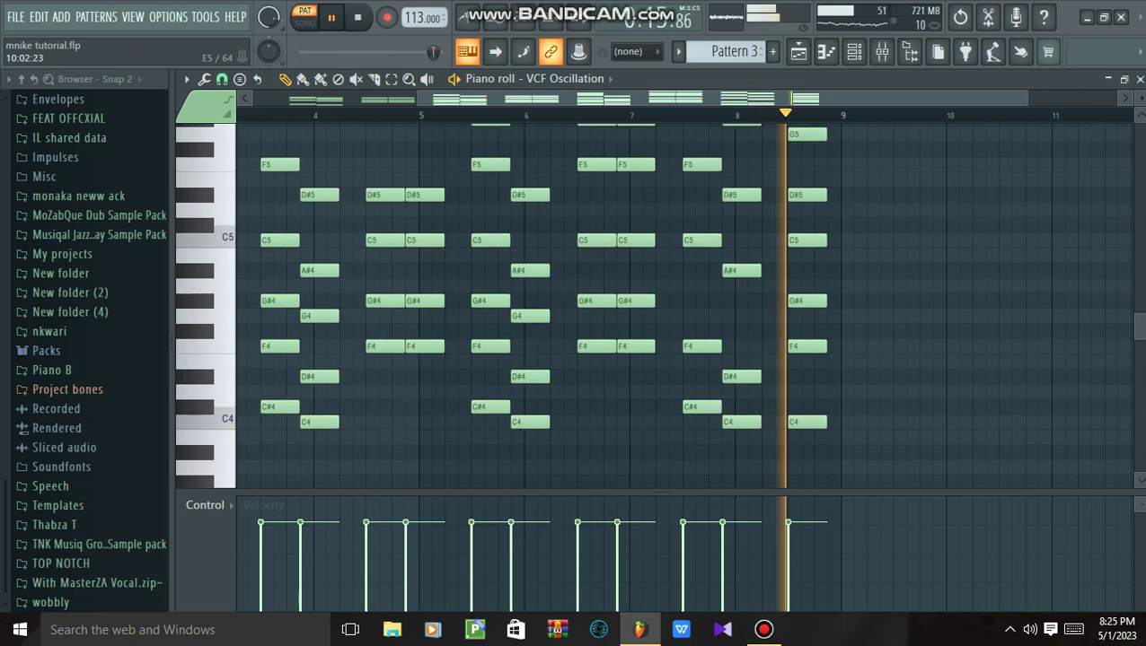
Inspect Pattern 3's Hypersonic channel by viewing its loaded plugin patch and its notes in the piano roll.
key(F6)
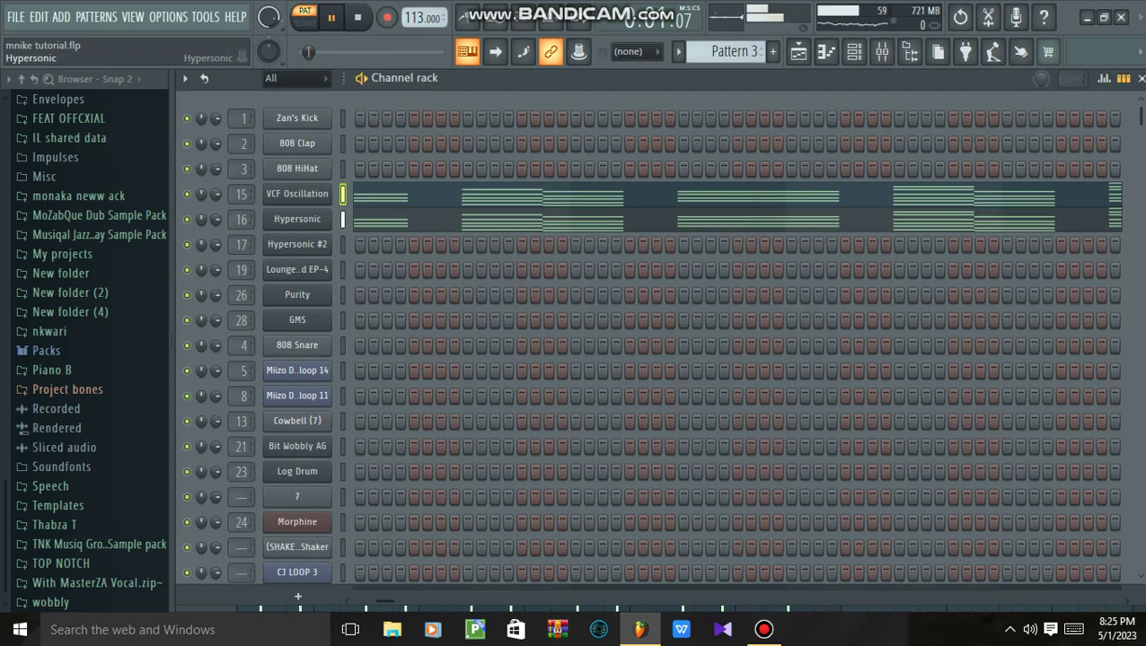
click(296, 219)
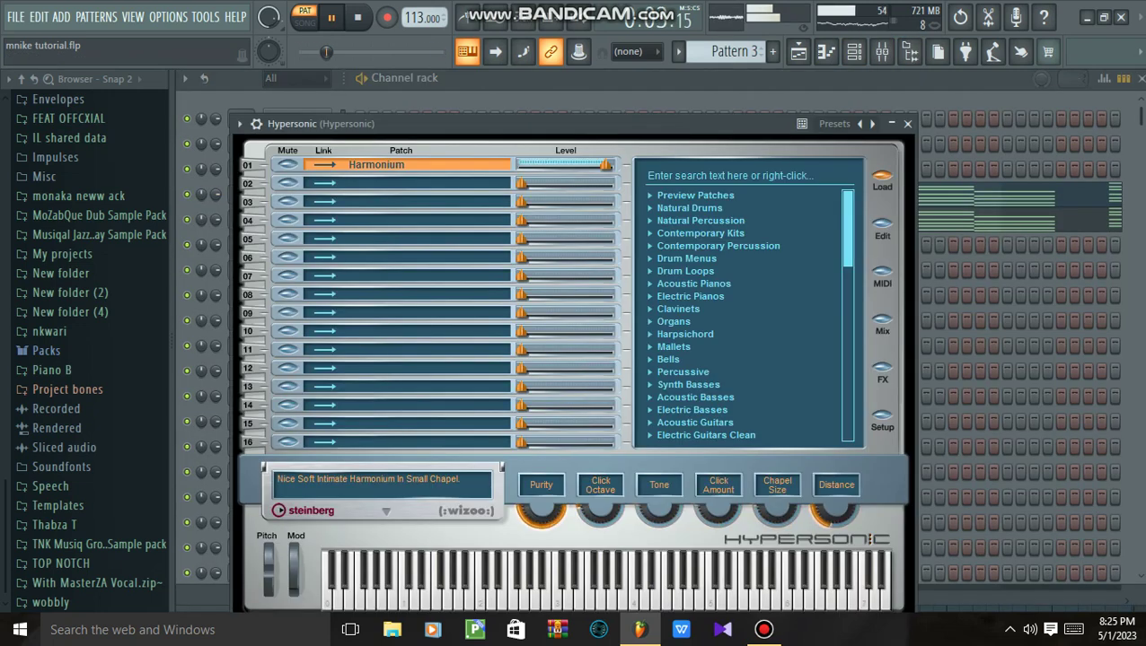
key(F6)
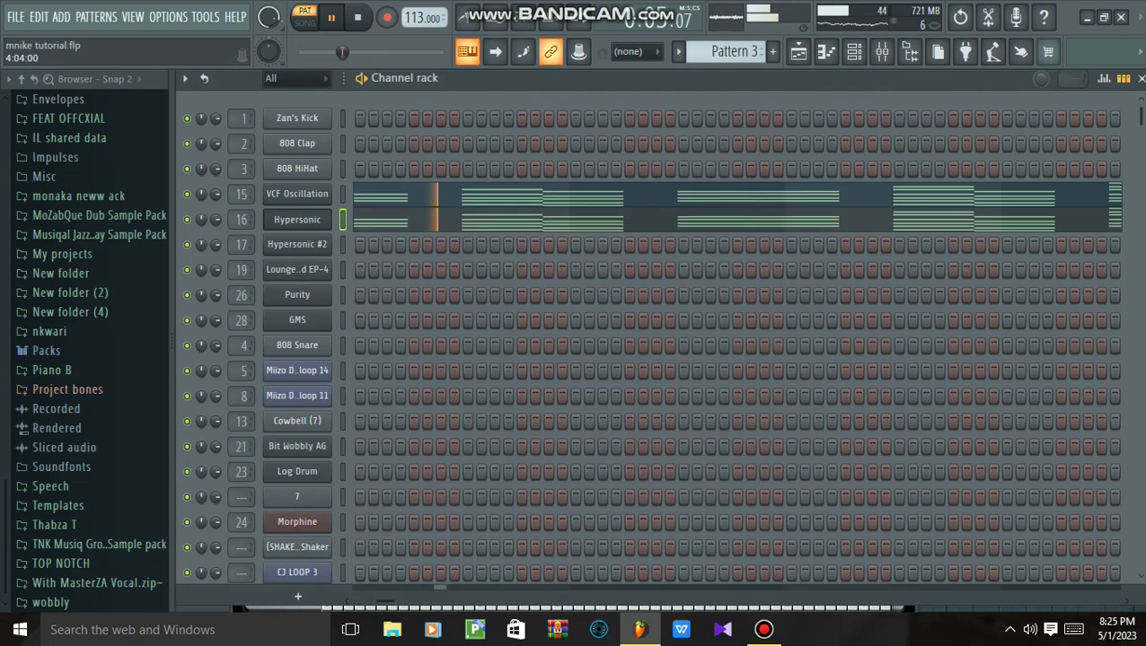
key(F7)
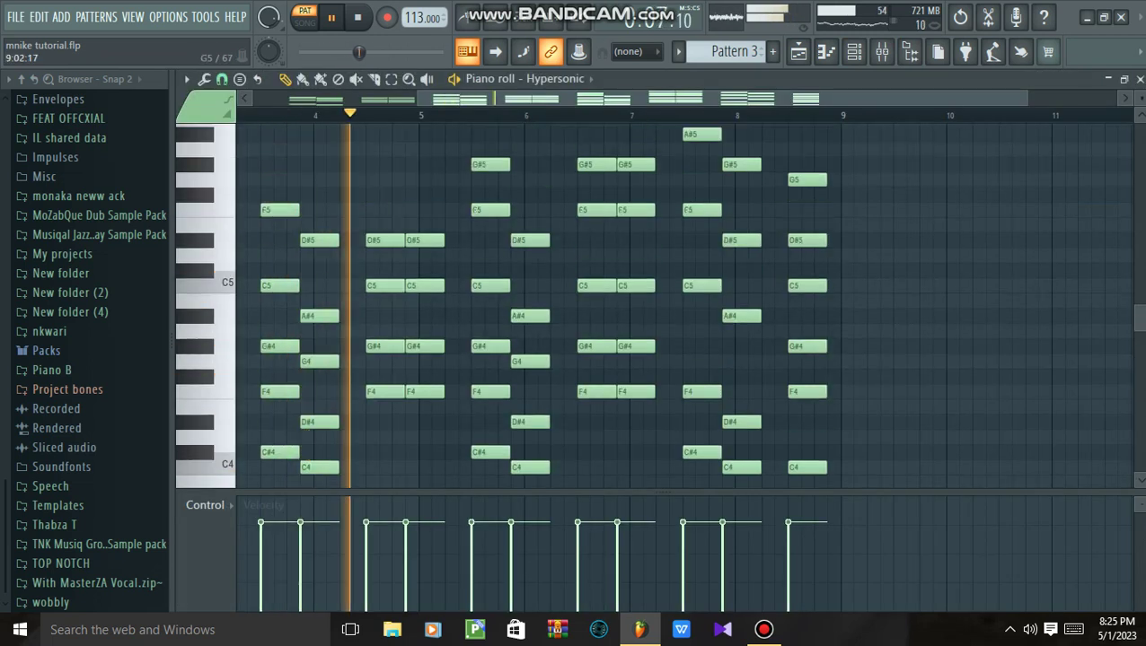
key(F5)
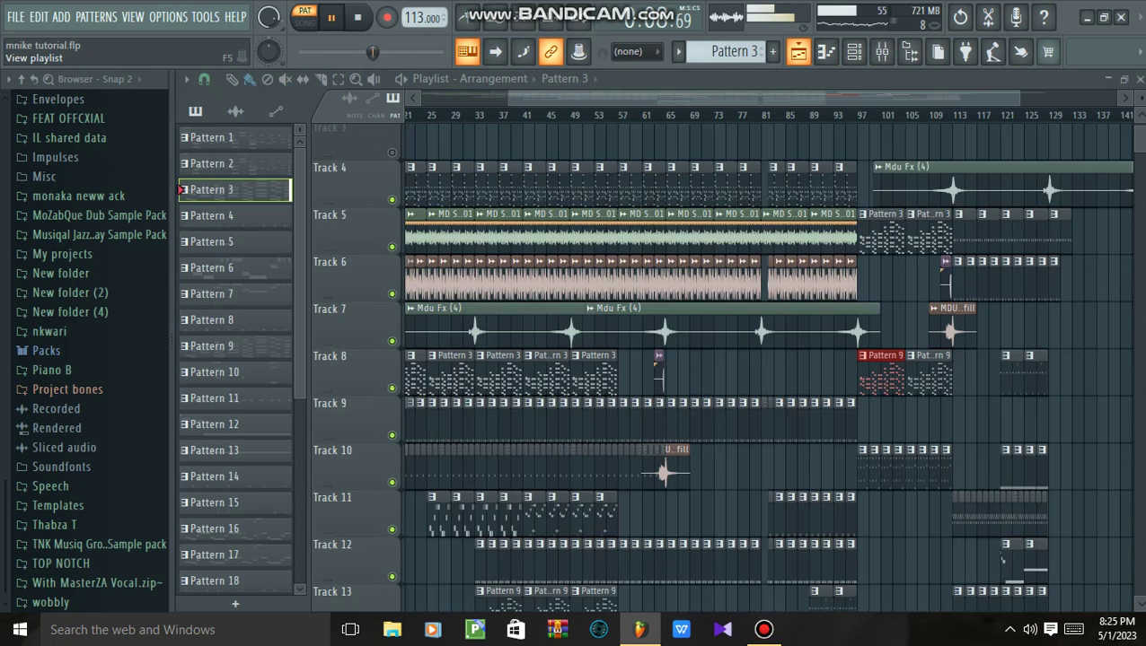
key(F6)
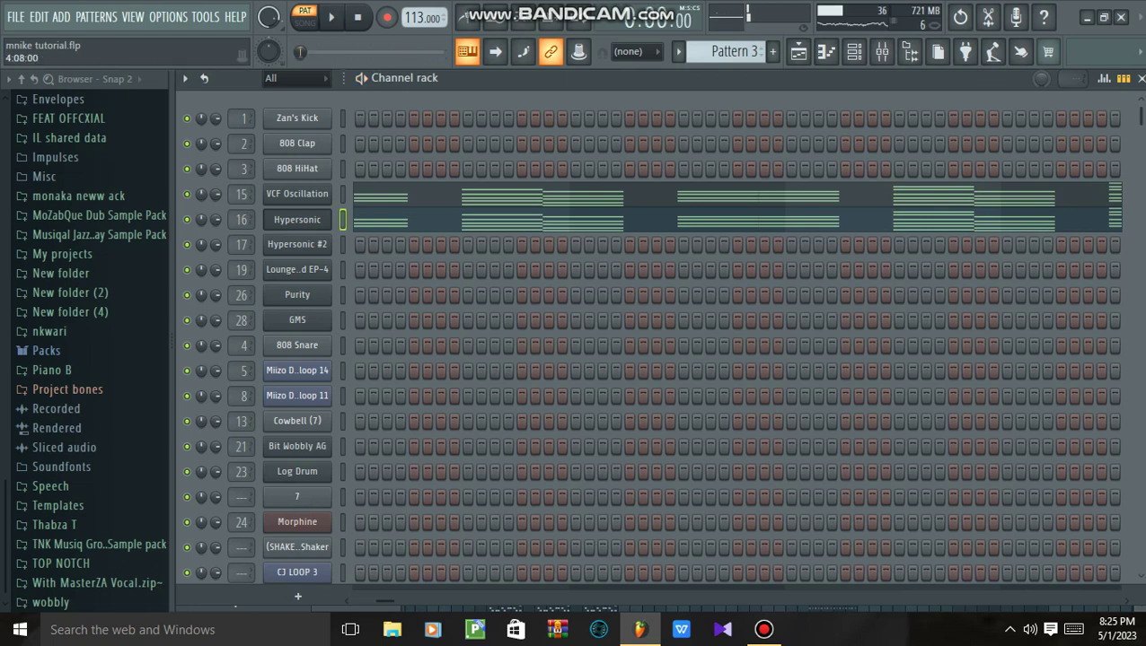
Select Pattern 4 in the playlist and examine its channels in the channel rack.
click(799, 51)
click(236, 216)
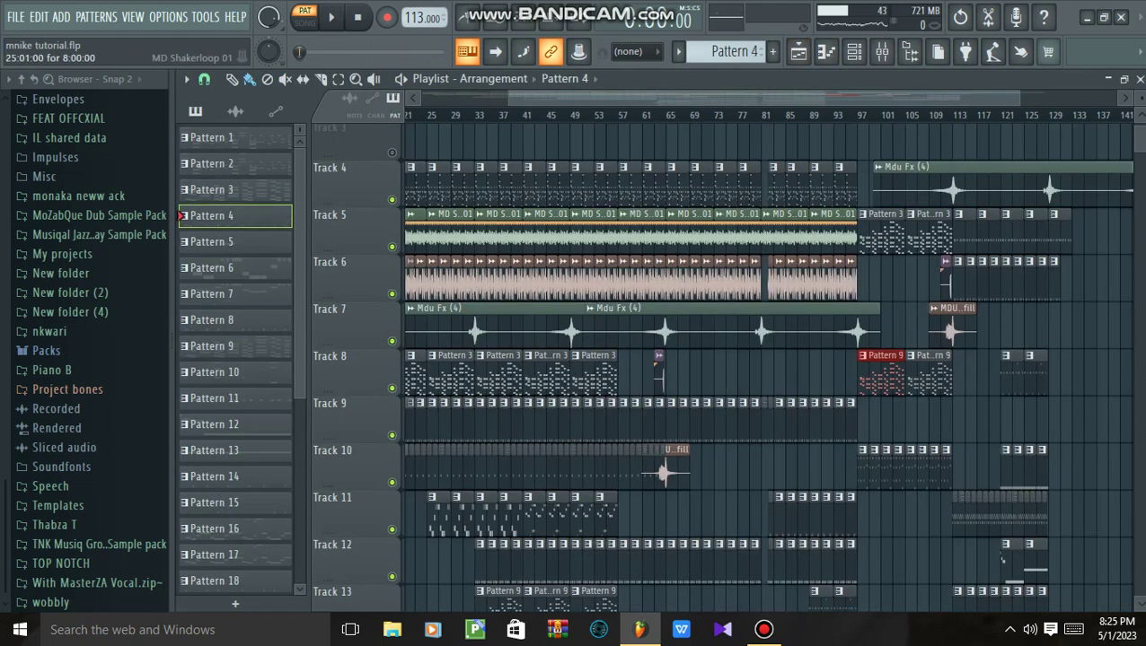
click(854, 52)
scroll(845, 338, down, 5)
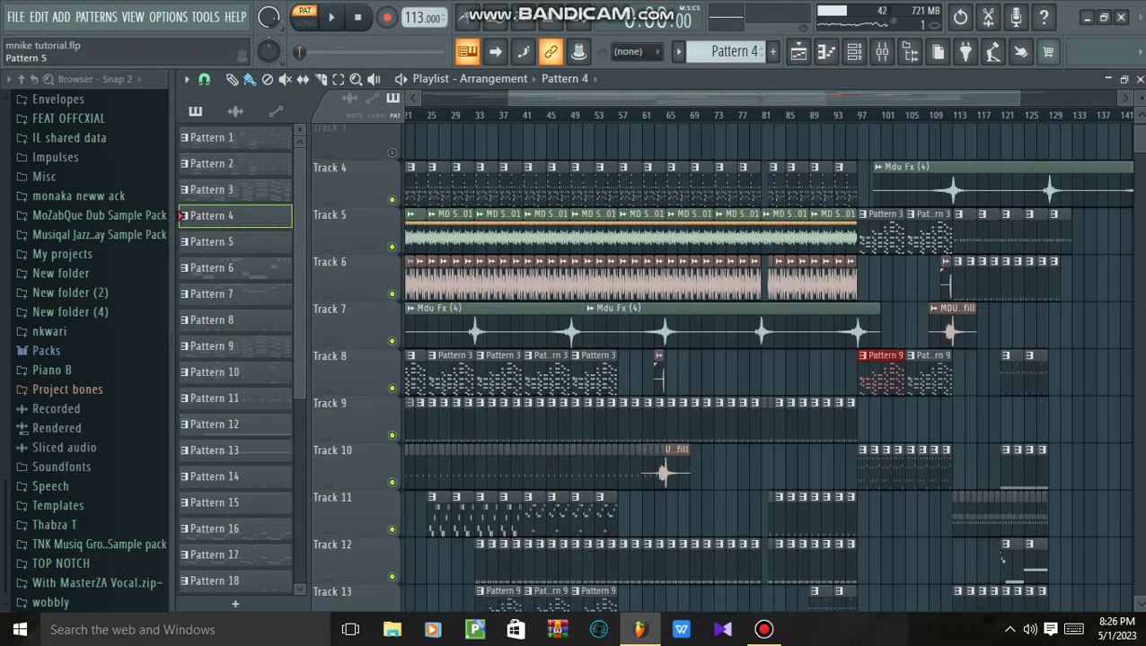
Play Pattern 5, find its programmed channel in the channel rack and view the Hypersonic #2 patch.
click(798, 51)
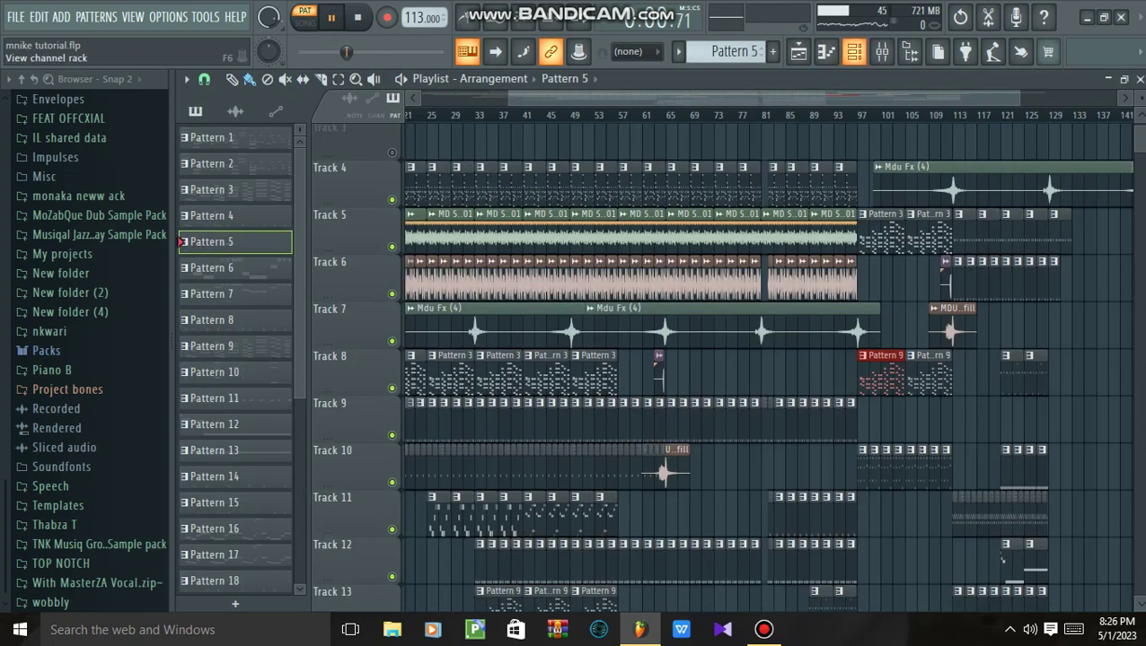
click(854, 51)
scroll(737, 337, down, 5)
scroll(737, 337, up, 10)
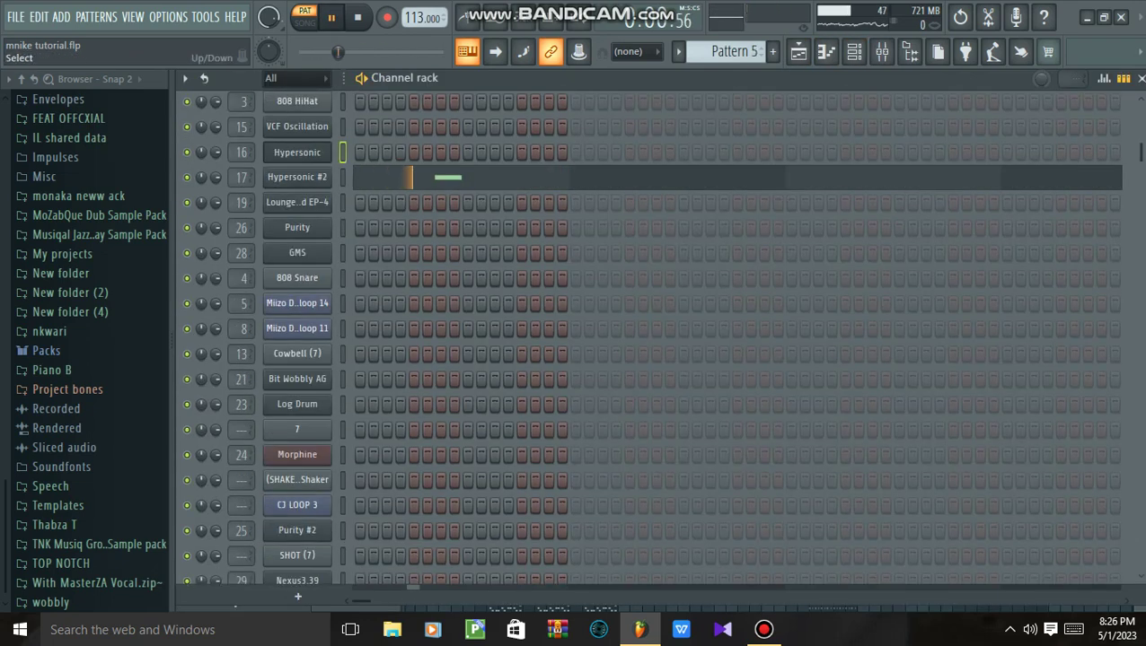
click(296, 177)
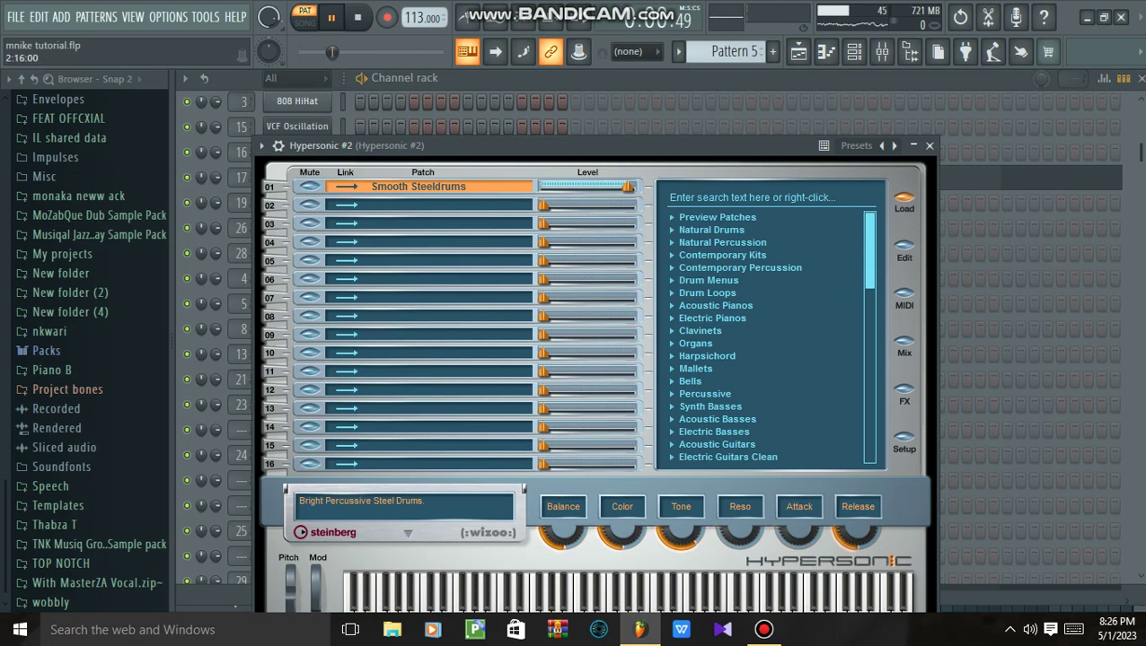
Switch from Pattern 5 to Pattern 6, play it and examine its Tube Bass notes in the piano roll.
click(798, 51)
key(space)
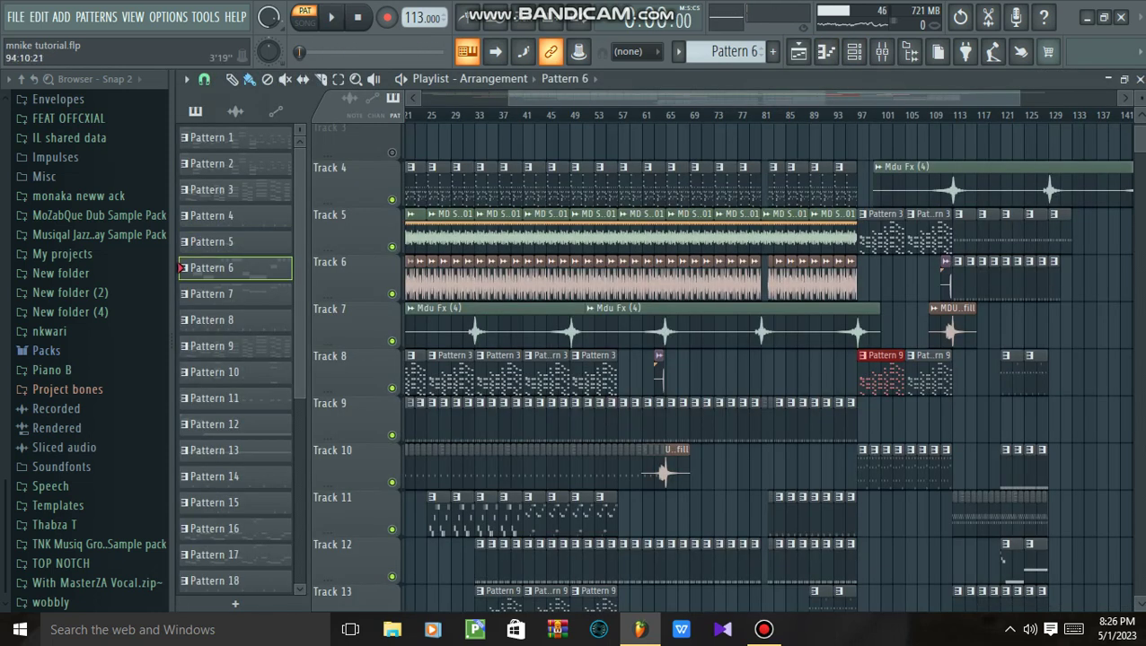
click(854, 51)
scroll(414, 371, up, 2)
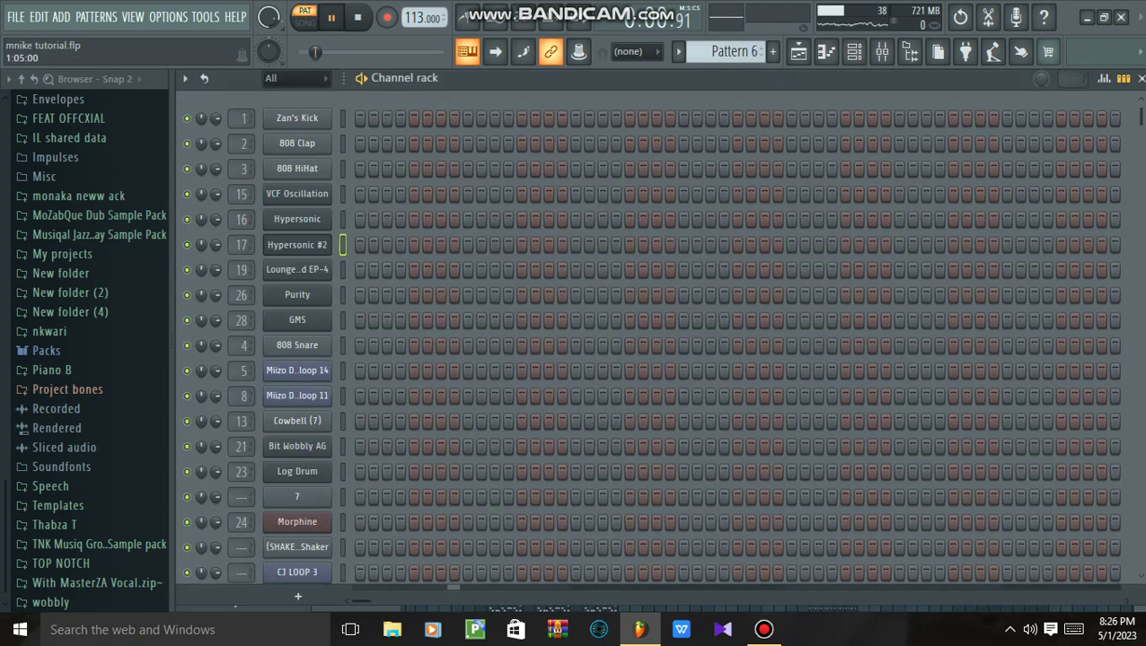
scroll(453, 371, down, 7)
click(453, 371)
scroll(655, 305, down, 3)
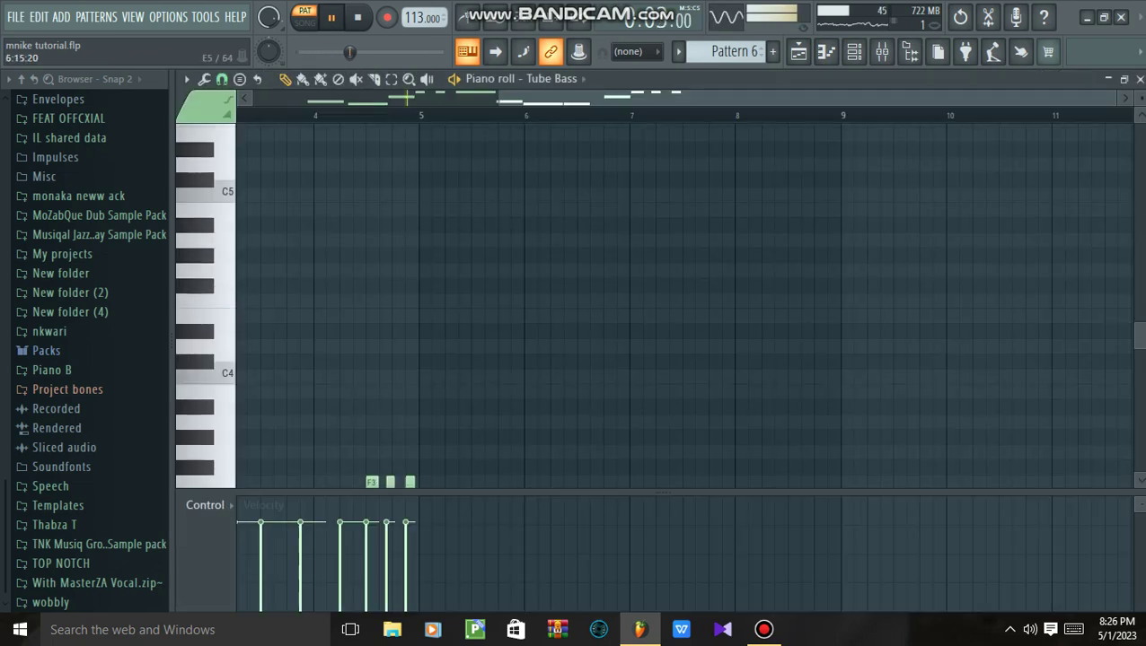
scroll(655, 306, down, 6)
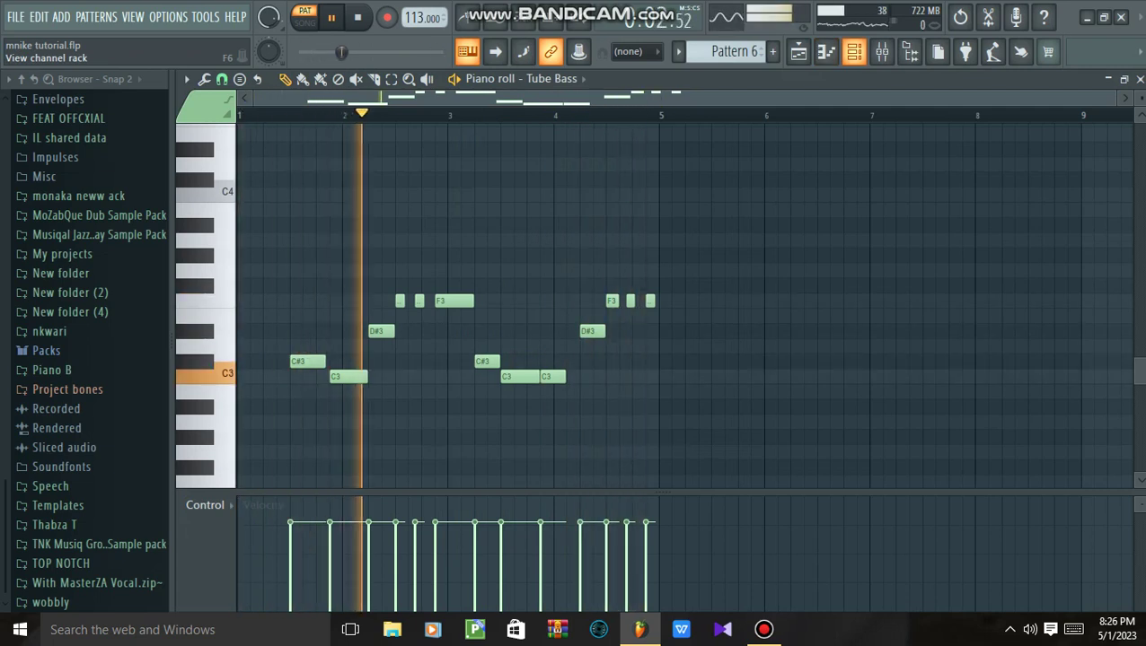
View the Hypersonic patch loaded on the Tube Bass channel, then return to the playlist.
key(F6)
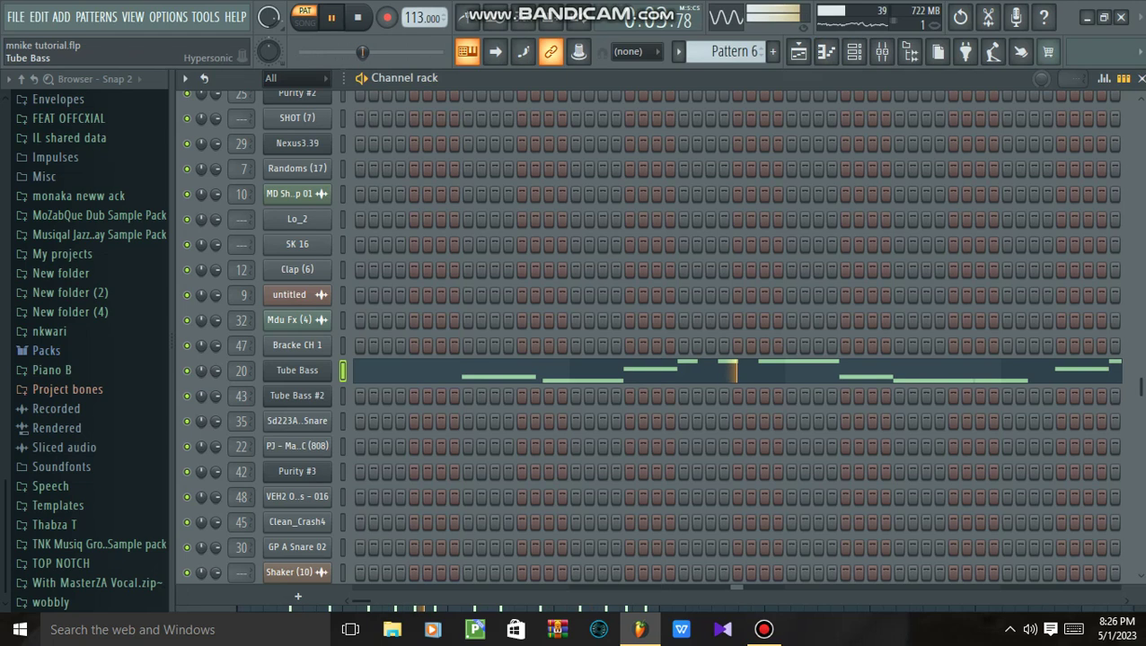
click(296, 370)
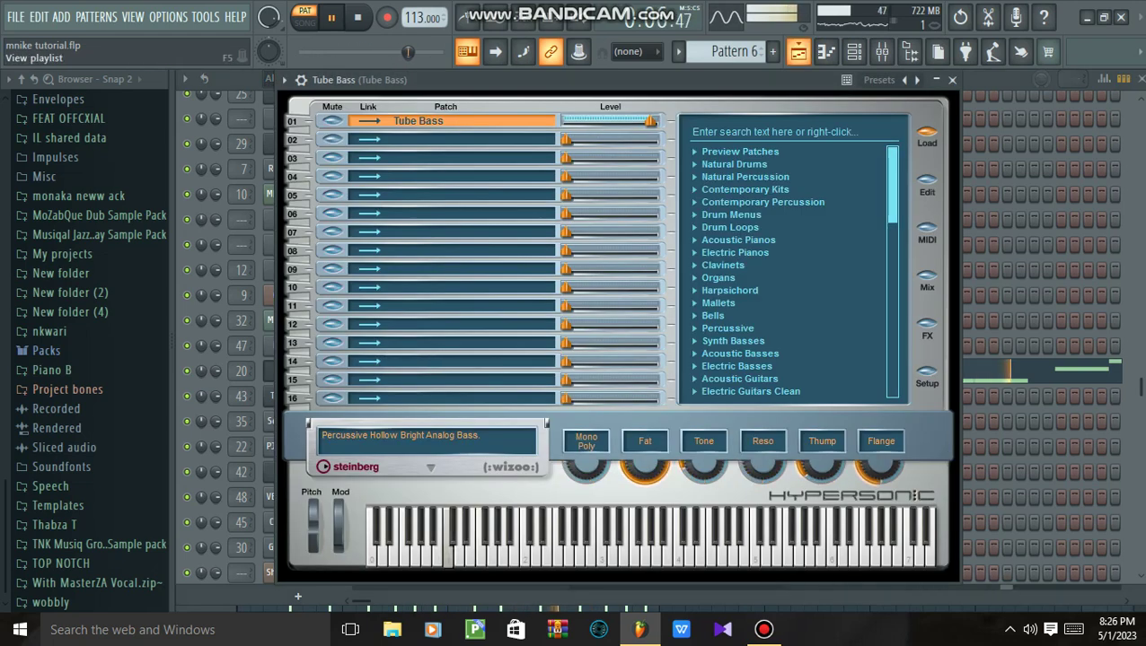
click(799, 52)
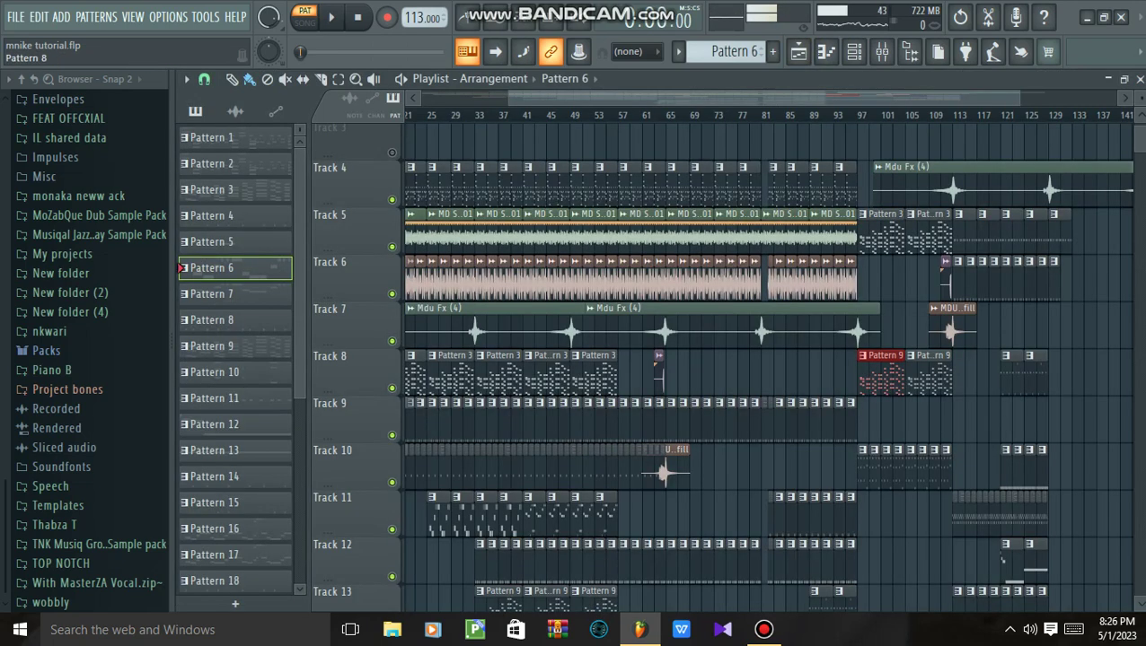
Select and play Pattern 7, then examine its Bit Wobbly AG notes in the piano roll.
click(235, 294)
key(space)
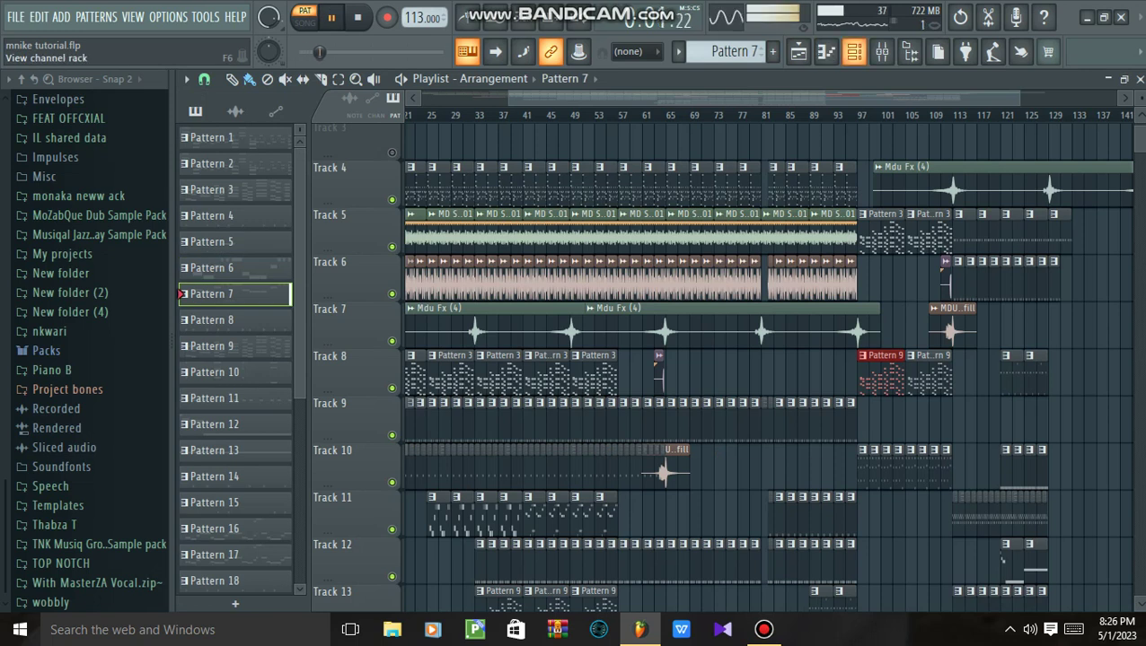
click(854, 51)
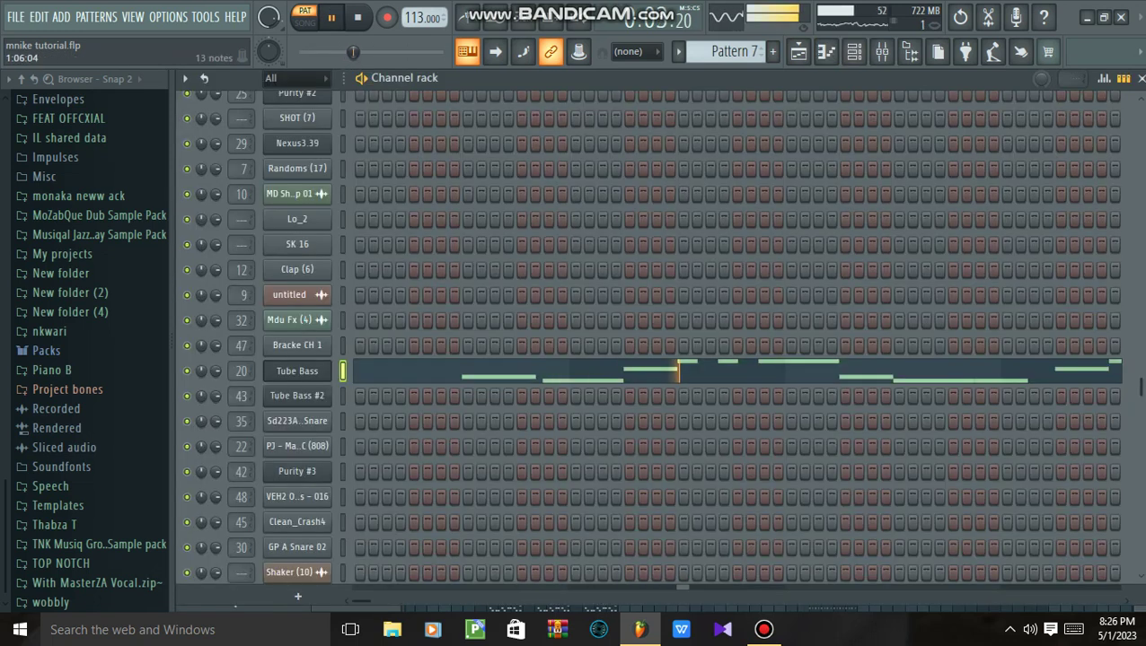
scroll(647, 341, down, 5)
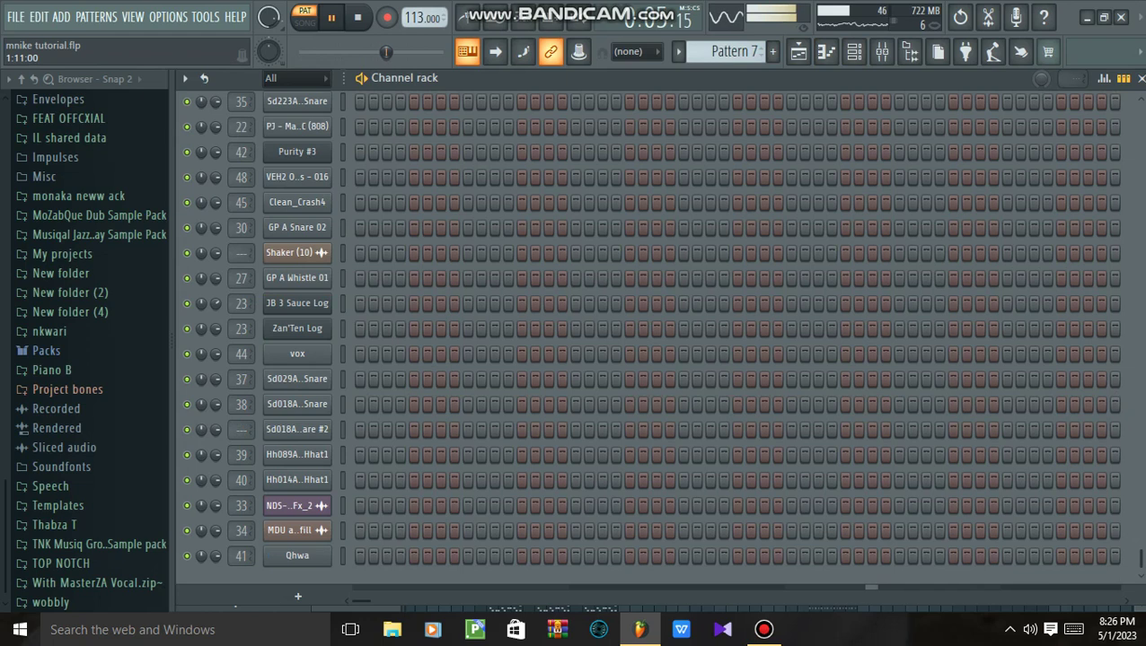
scroll(647, 341, up, 8)
click(736, 127)
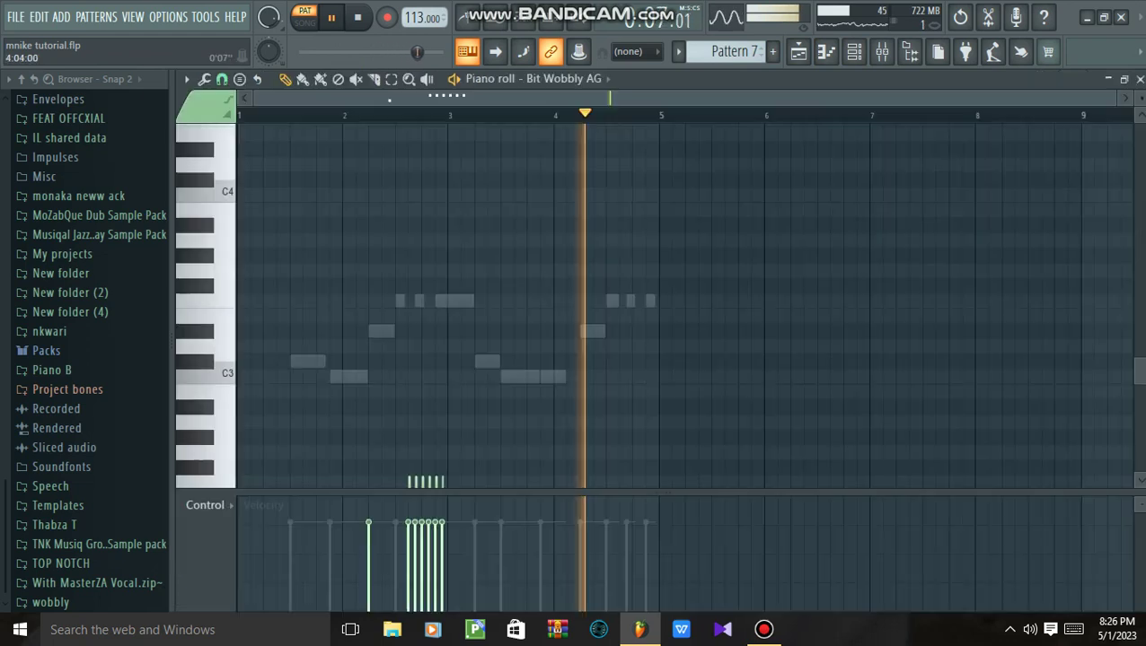
scroll(685, 306, down, 2)
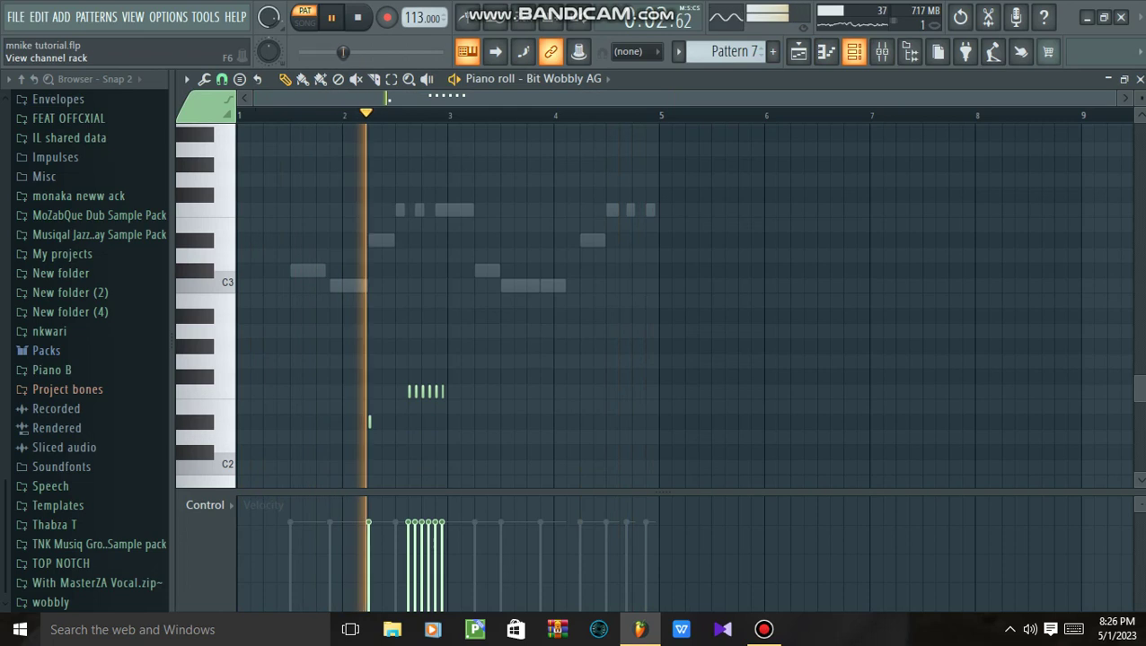
View the Harmless synth settings of the Bit Wobbly AG channel from the channel rack.
click(853, 51)
click(297, 126)
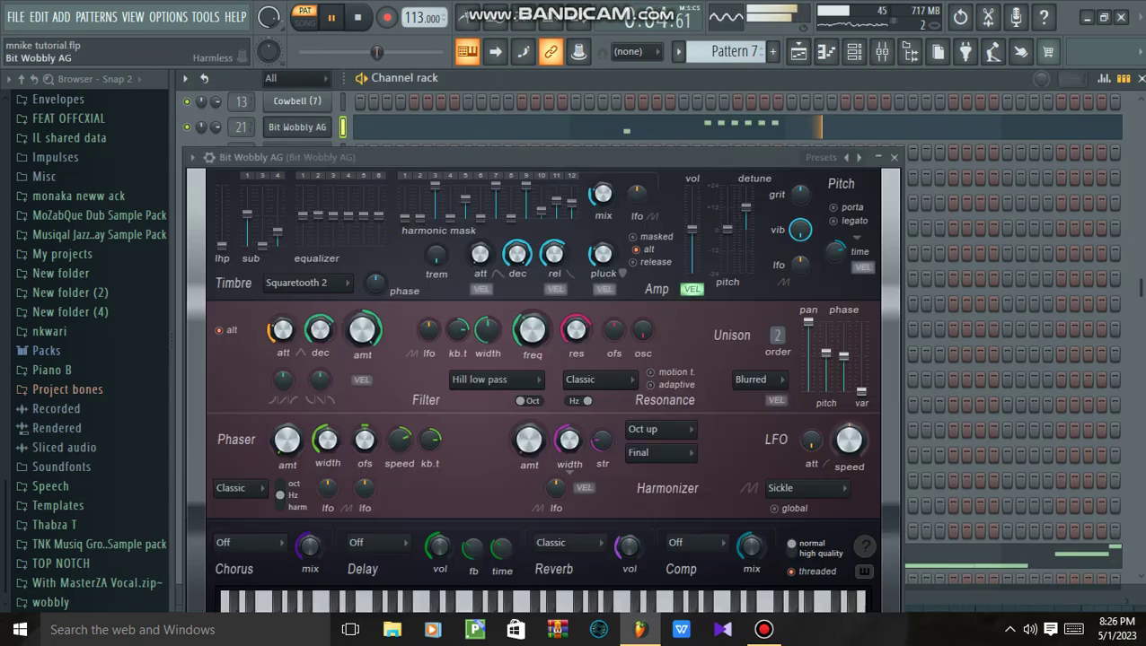
double_click(241, 126)
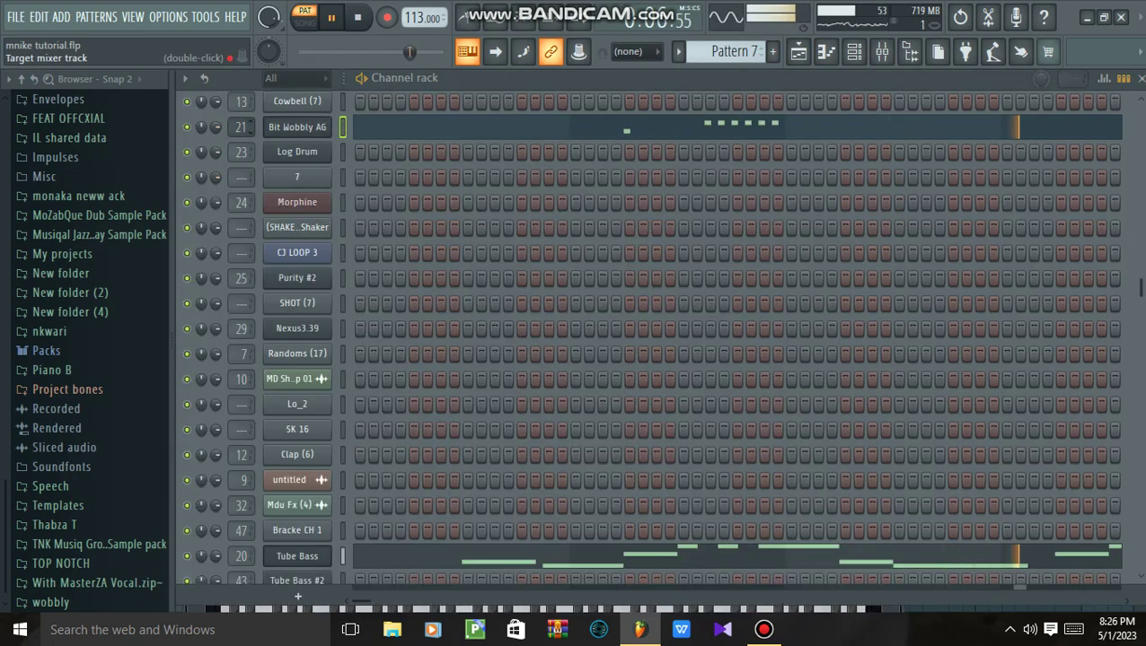
Switch from Pattern 7 to Pattern 8, play it and examine its snare and hi-hat steps in the channel rack.
click(798, 51)
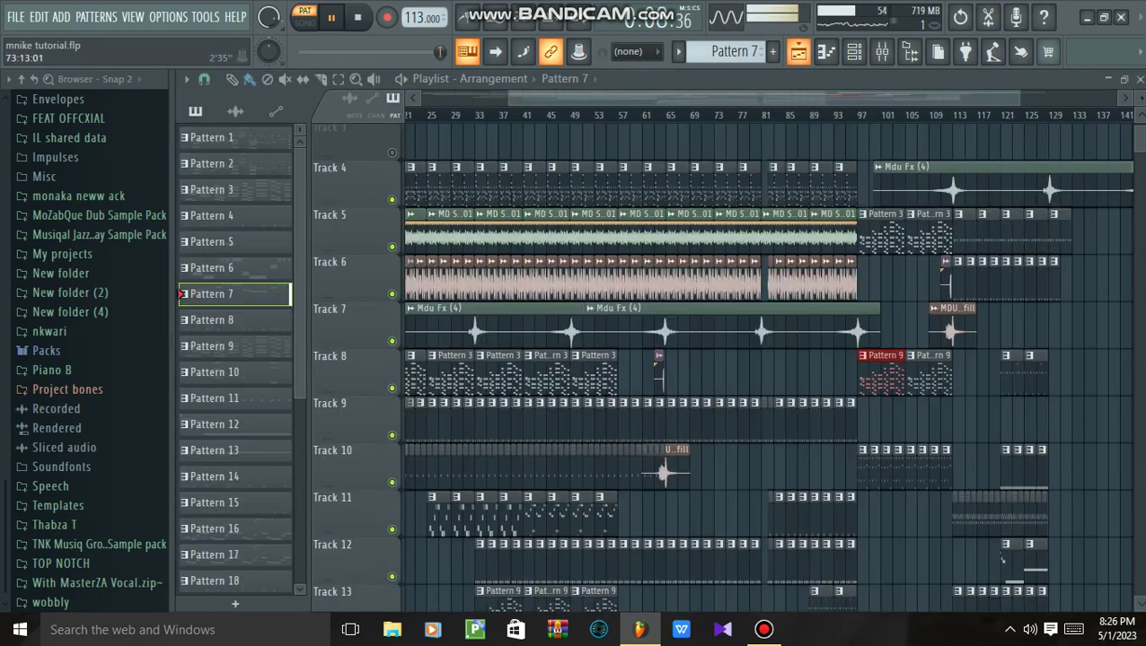
key(space)
click(853, 52)
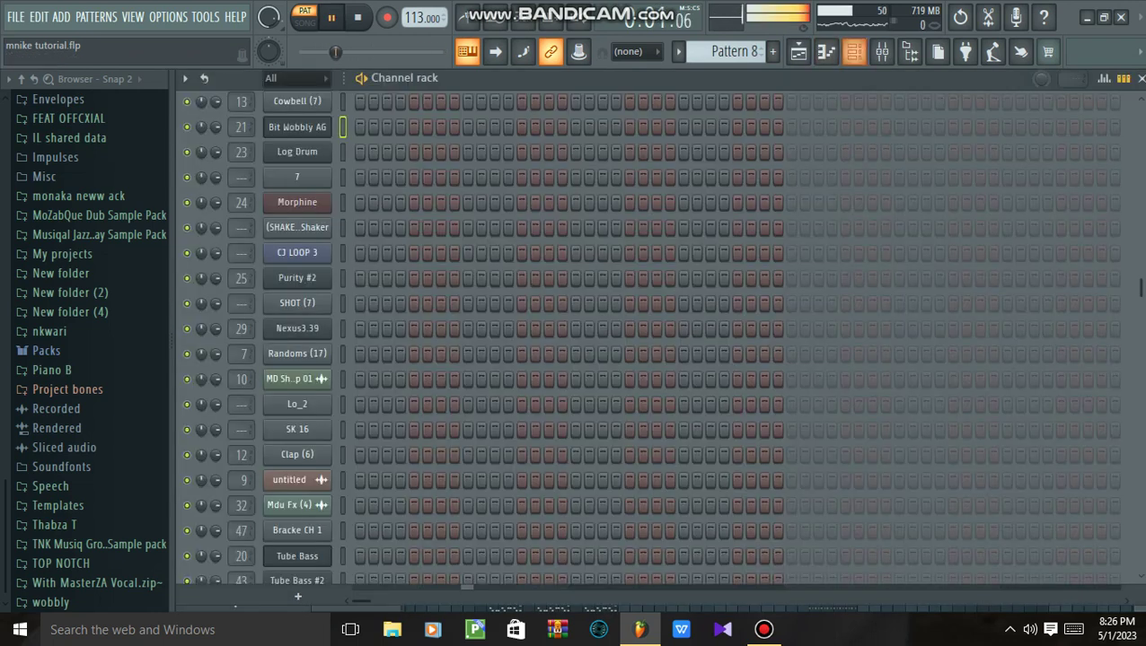
scroll(495, 341, down, 5)
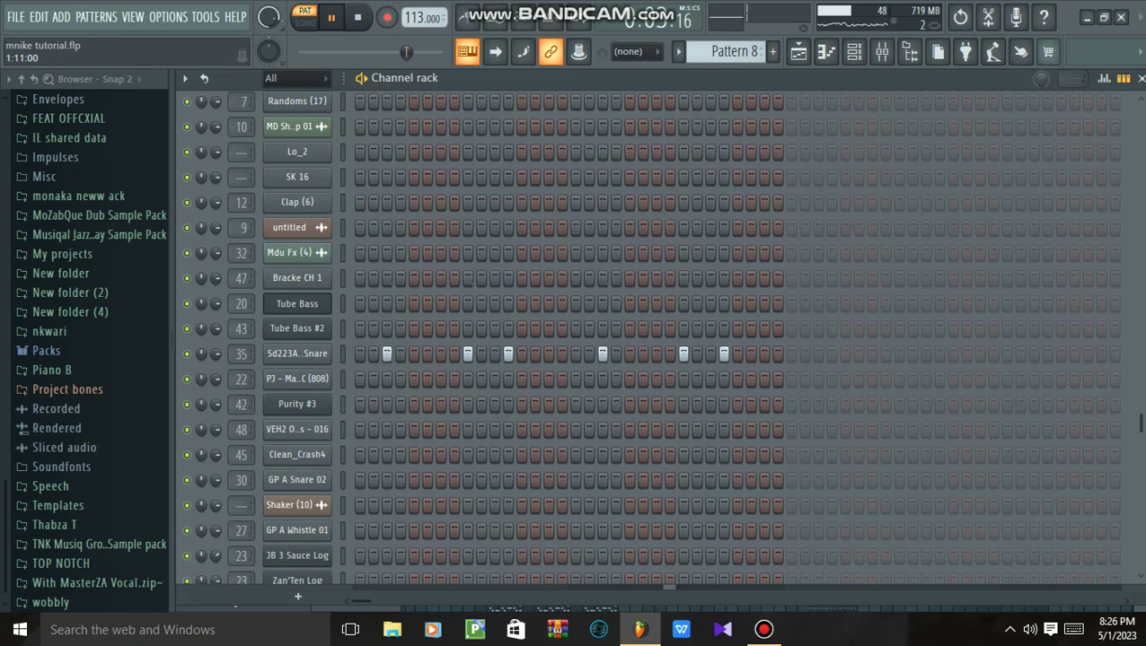
scroll(656, 341, down, 5)
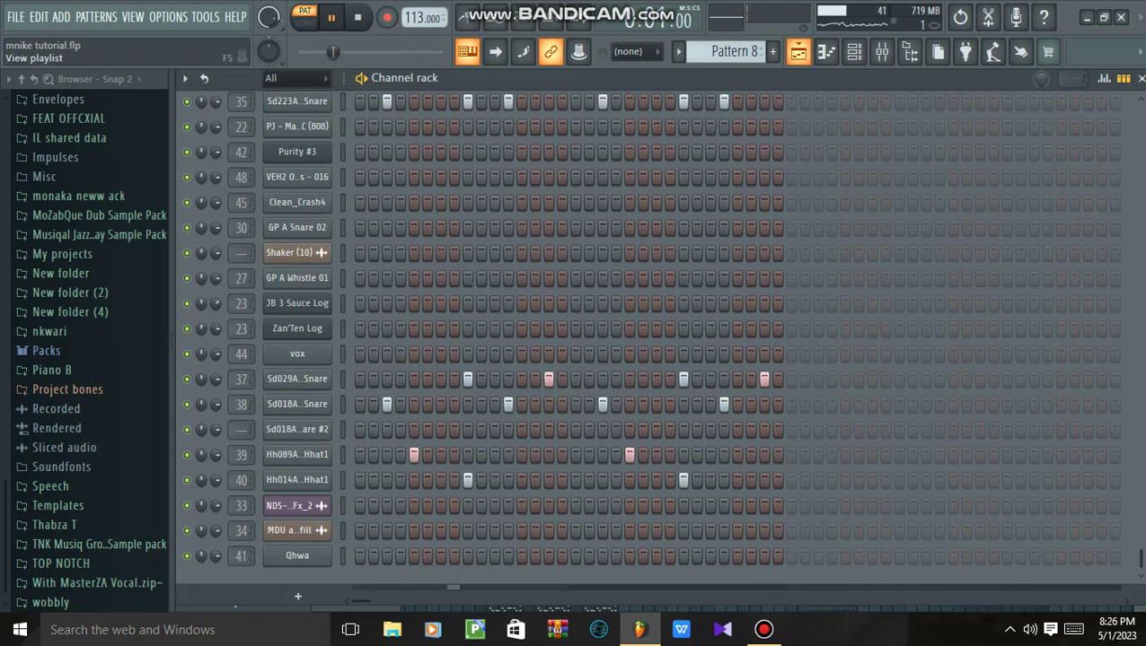
Switch to Pattern 9, play it and view the Lounge Lizard EP-4 plugin behind its chords.
click(467, 51)
key(space)
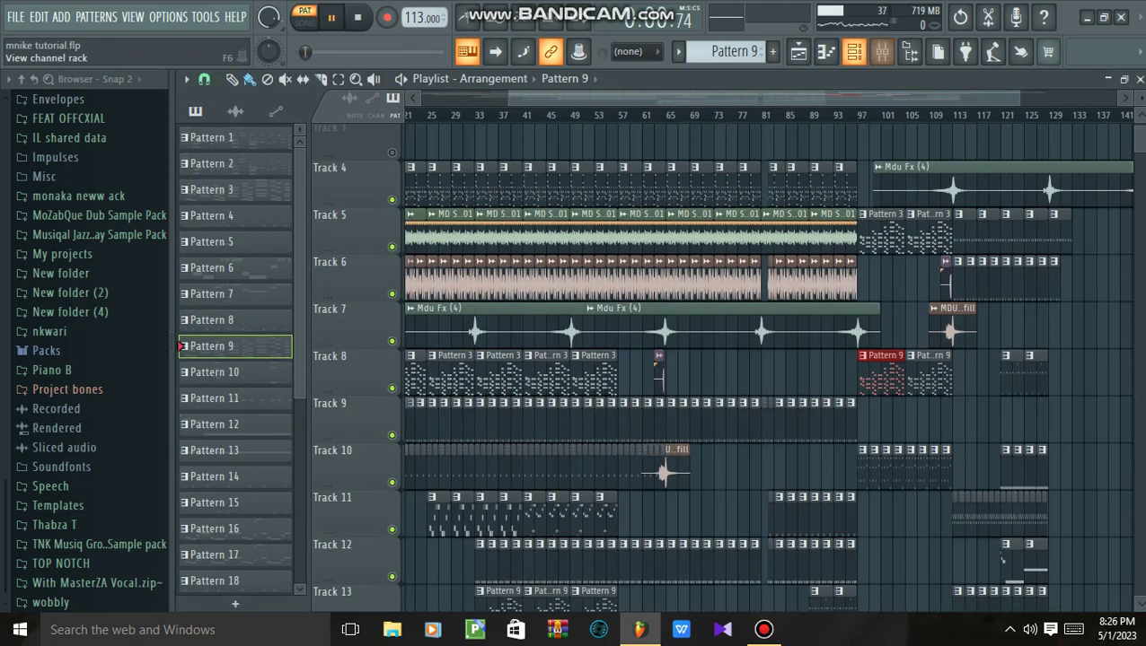
click(854, 52)
scroll(656, 341, up, 5)
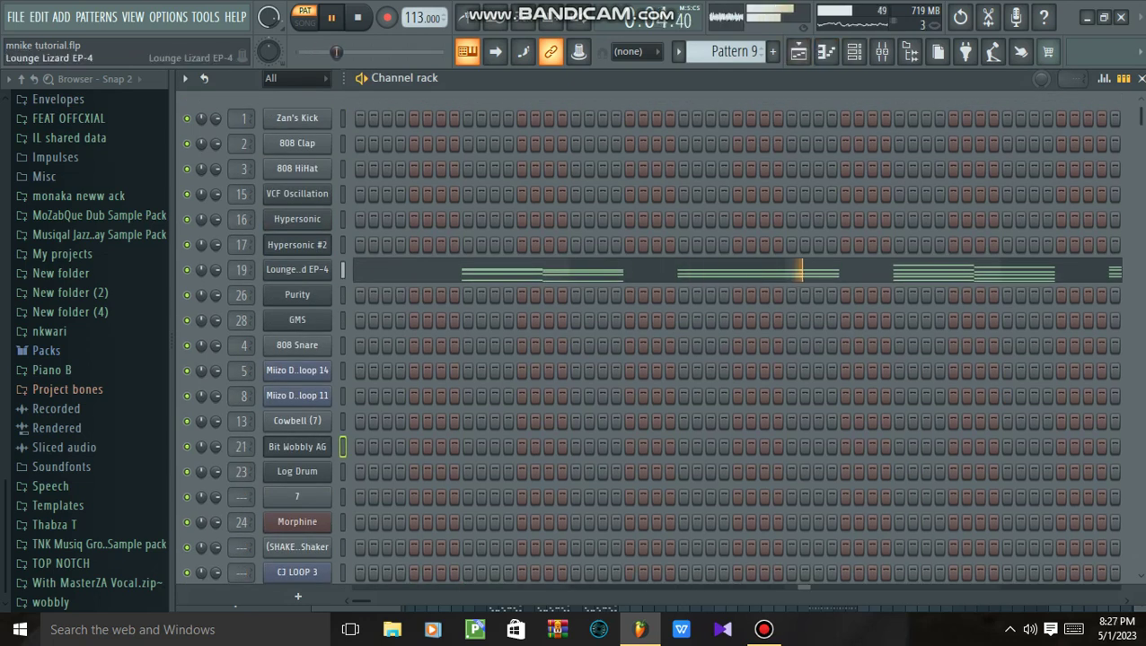
click(297, 270)
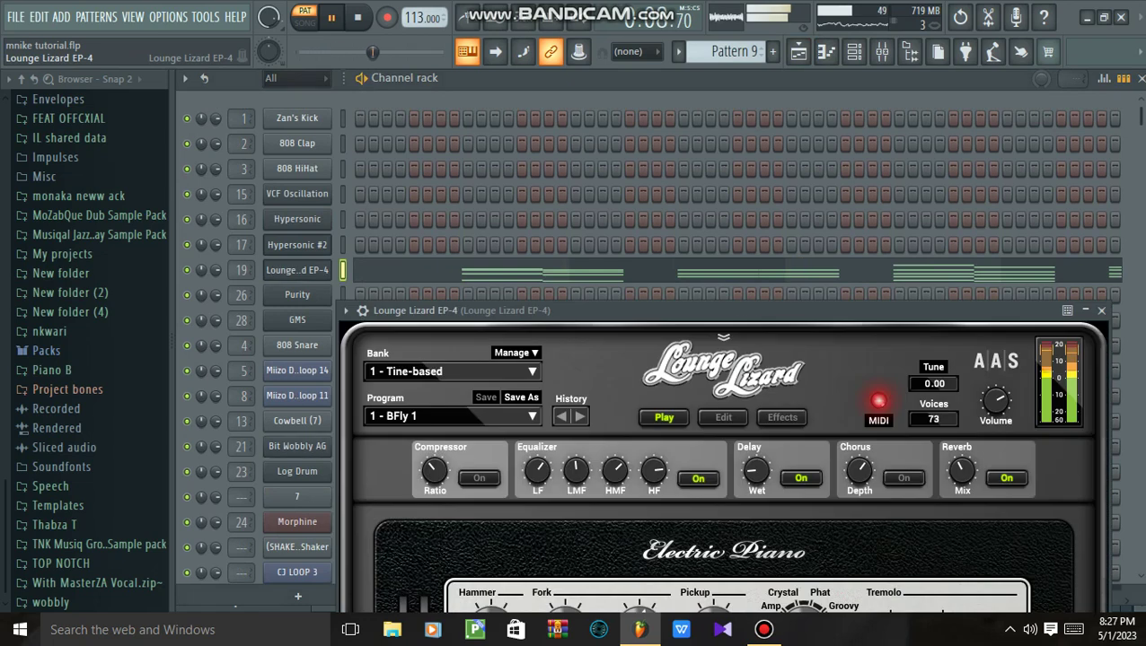
Switch to Pattern 10, play it and view the Purity channel's sound in the plugin's preset list.
click(797, 51)
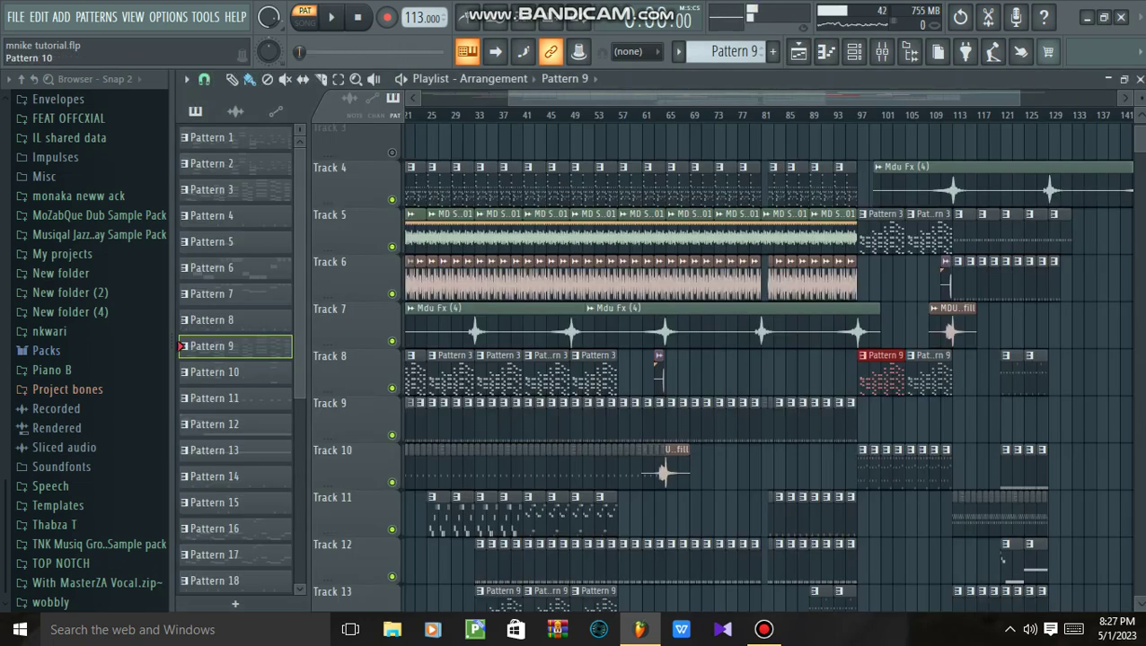
click(236, 372)
click(854, 51)
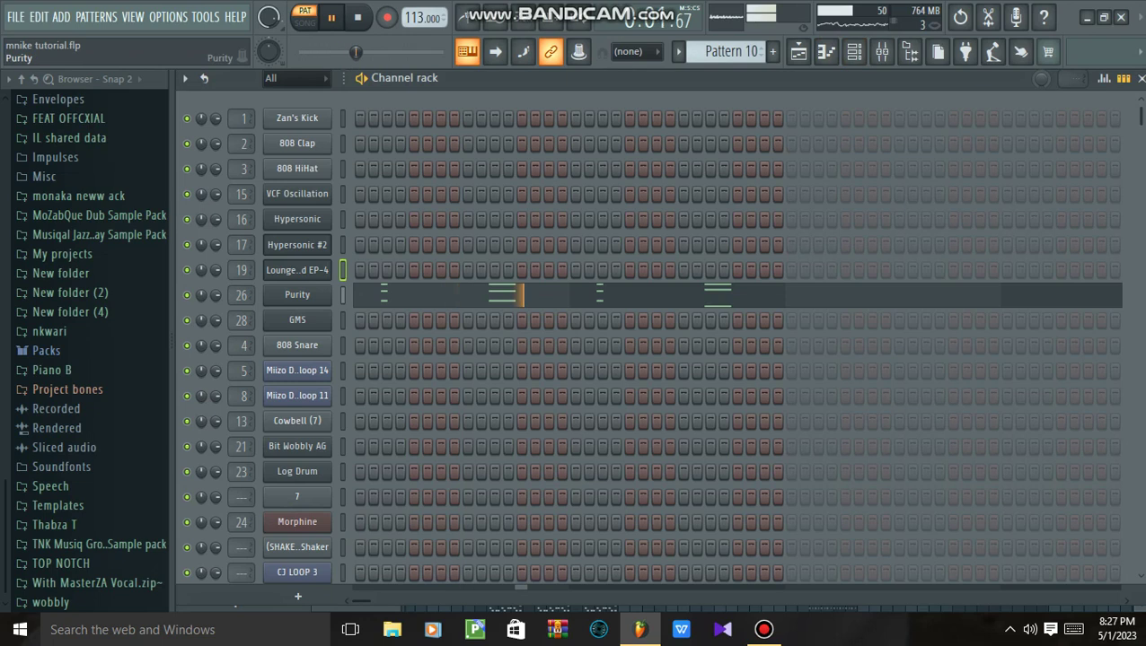
click(297, 295)
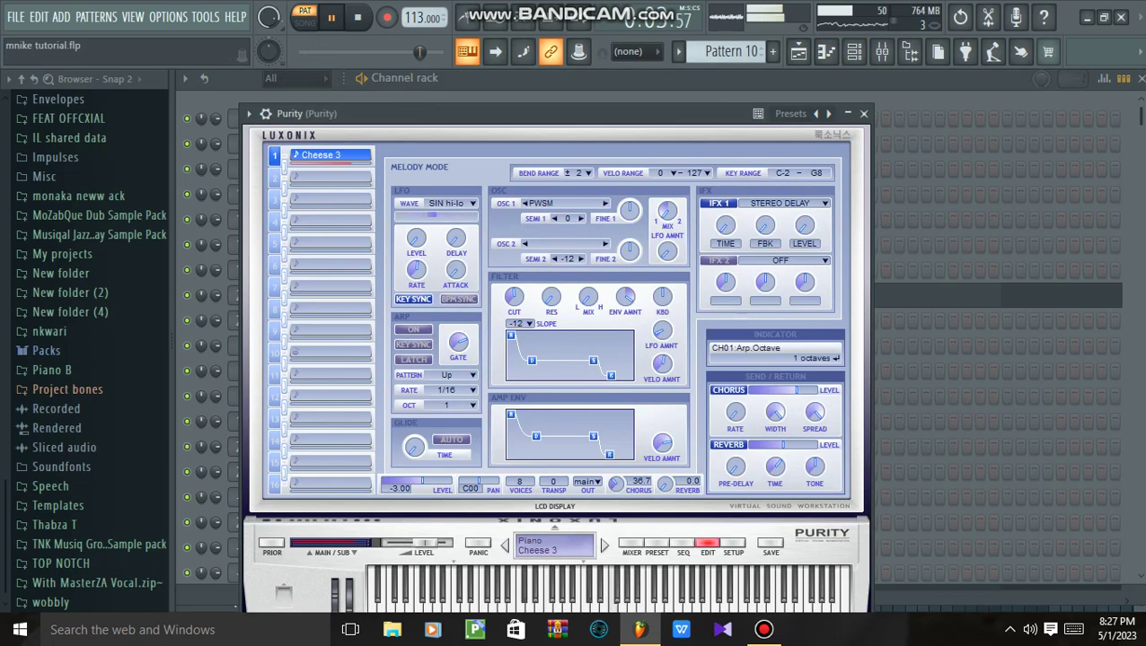
click(657, 544)
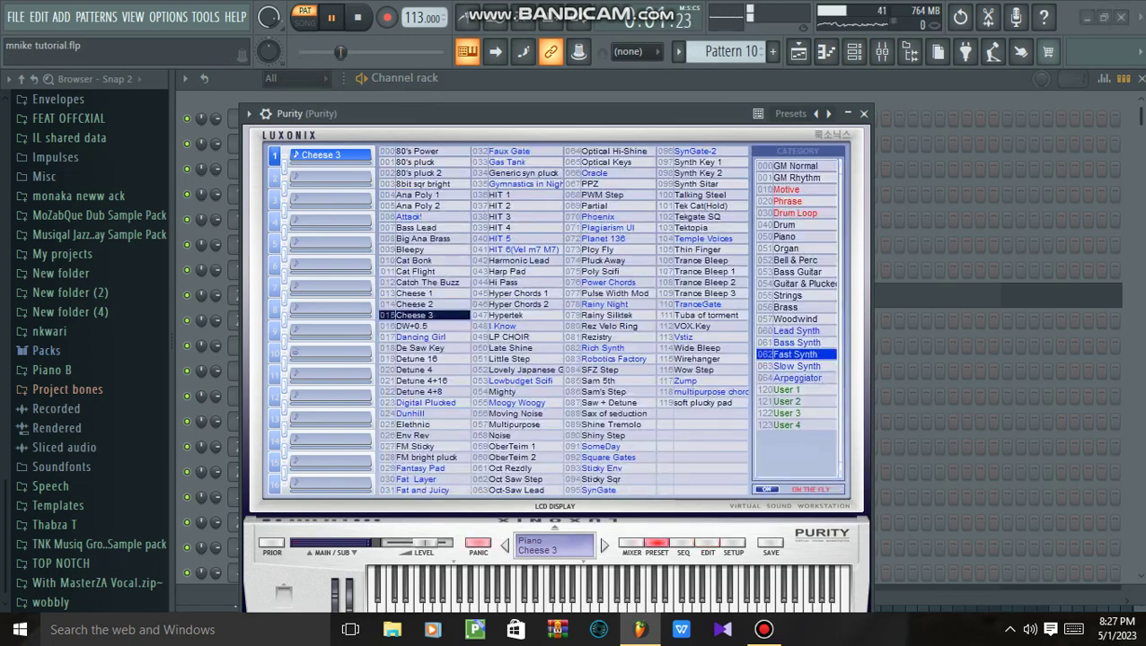
Switch to Pattern 11, play it and inspect the sample settings of its PJ - Mastadon C (808) channel.
click(798, 52)
key(space)
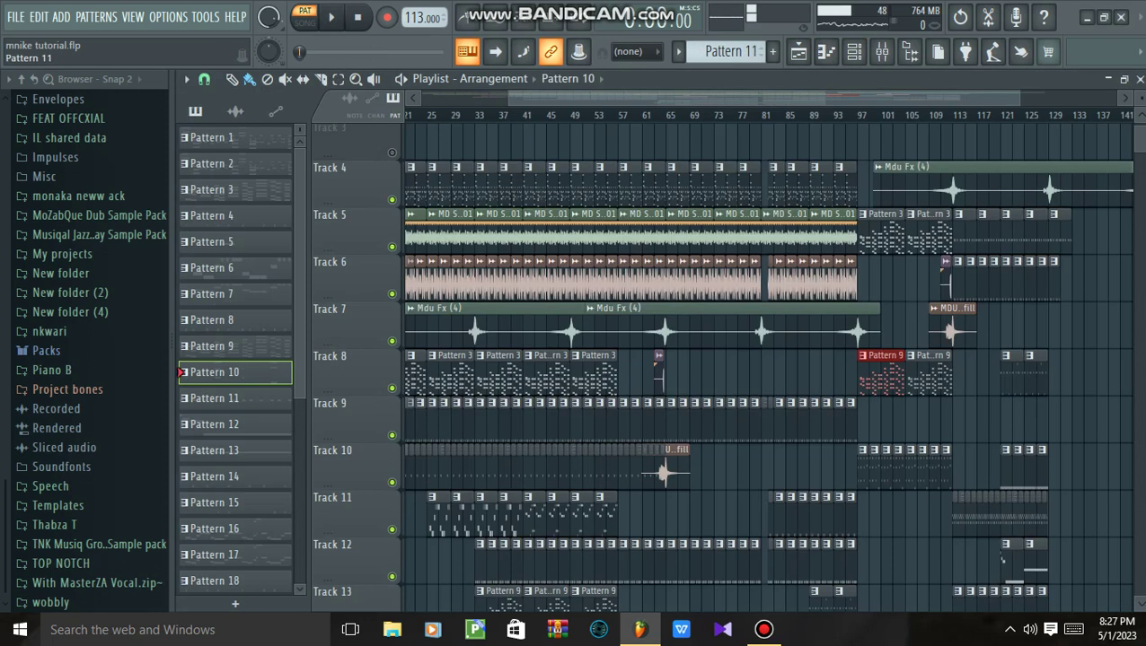
key(space)
key(F6)
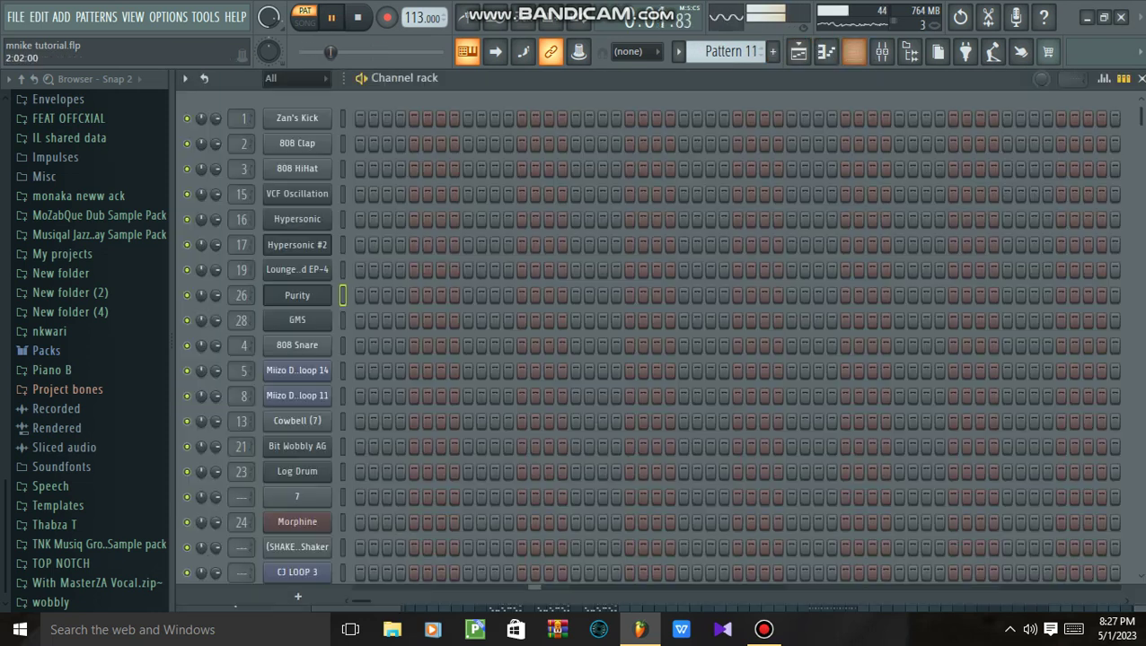
scroll(297, 395, down, 8)
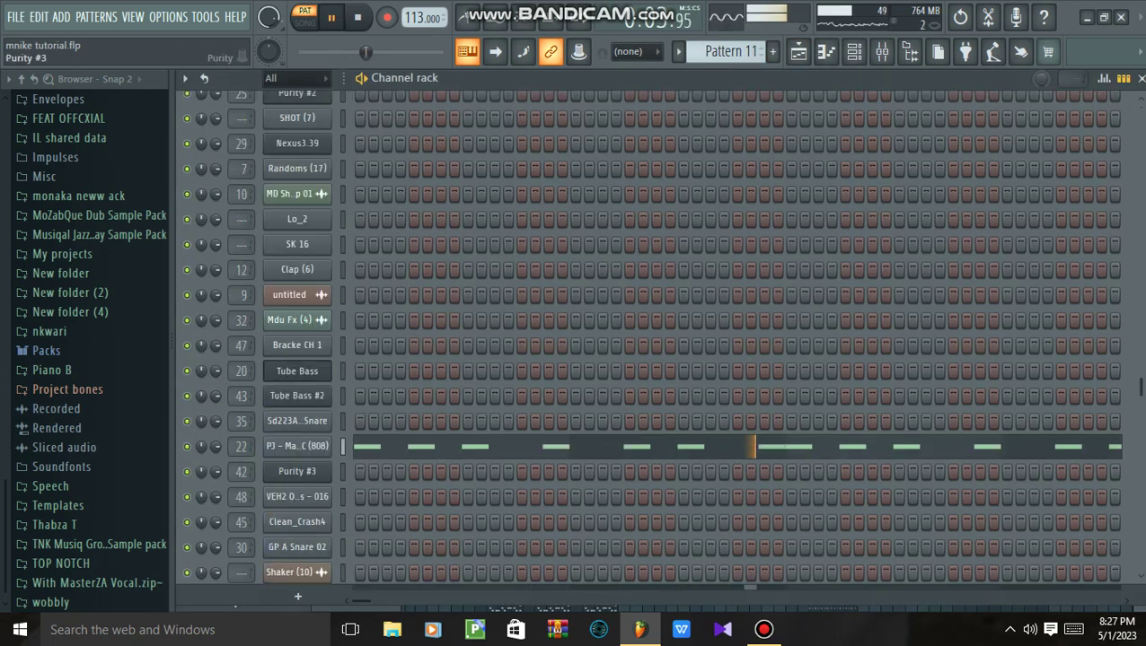
click(297, 446)
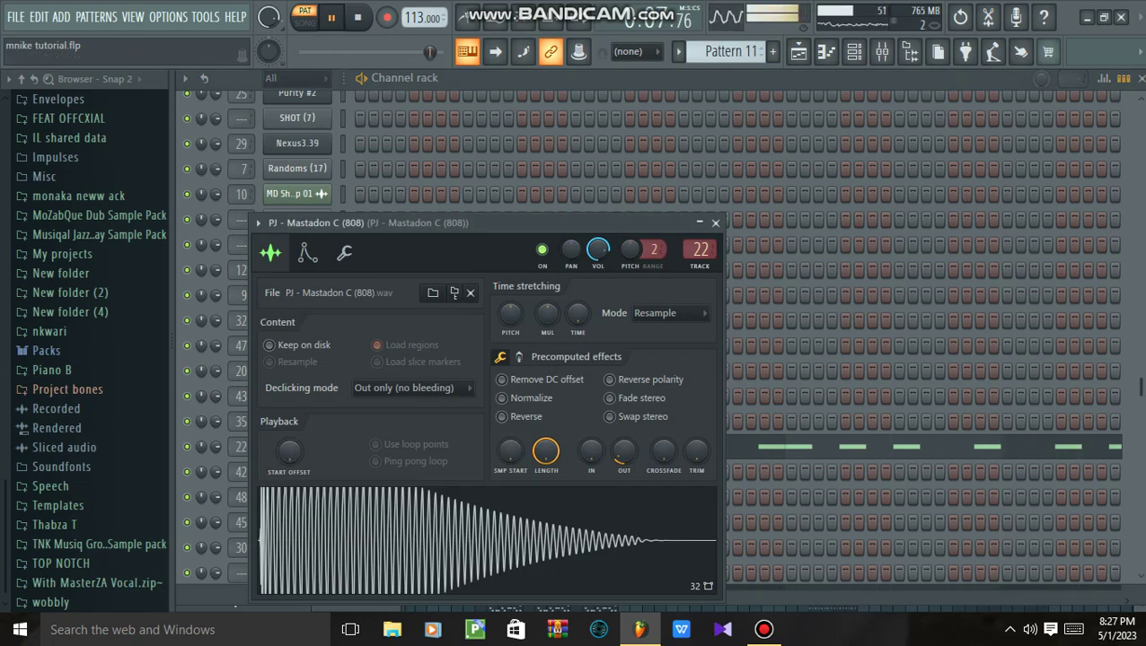
click(715, 223)
Stop Pattern 11, select Pattern 12 and view the GMS synthesizer settings of its programmed channel.
click(798, 51)
key(space)
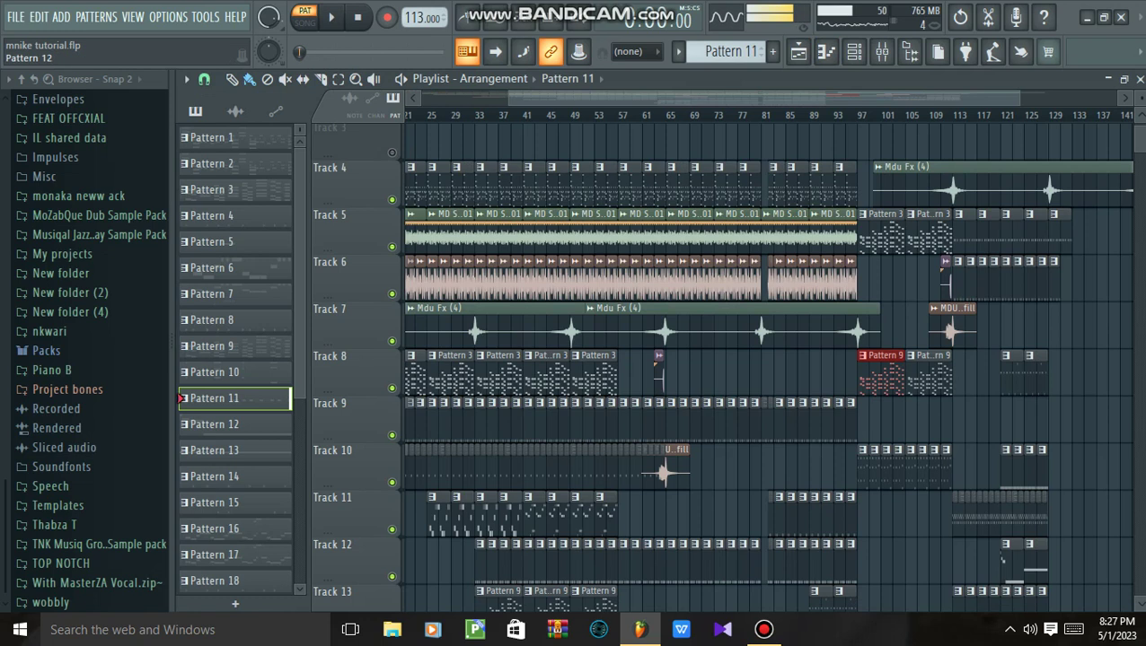
click(213, 424)
click(854, 52)
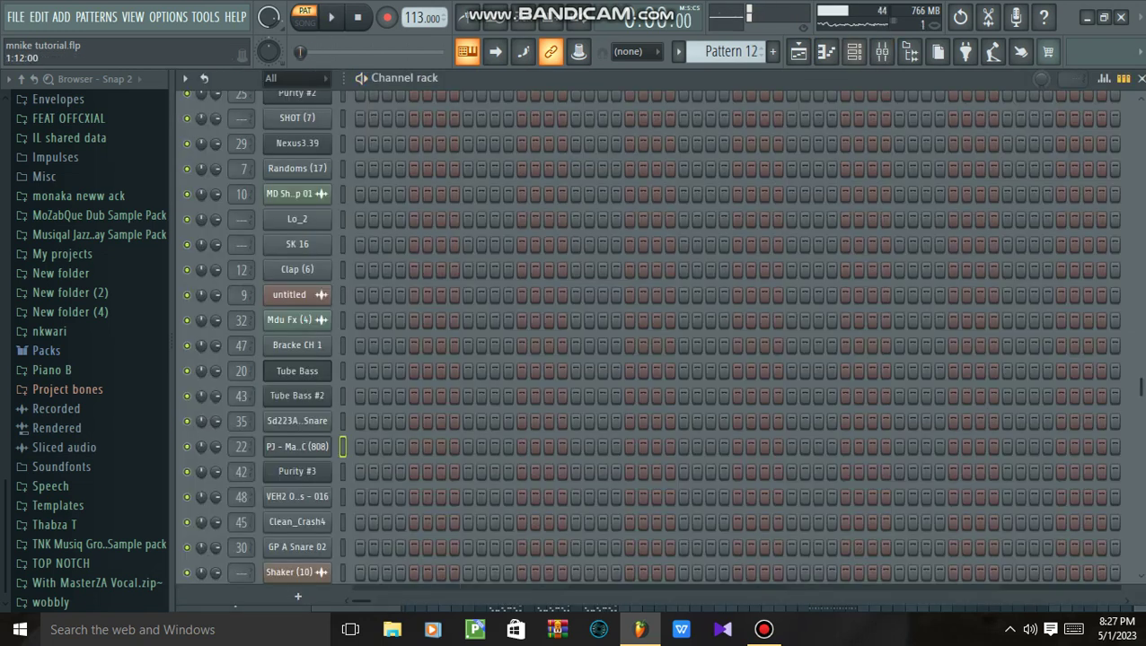
scroll(647, 337, up, 6)
click(298, 252)
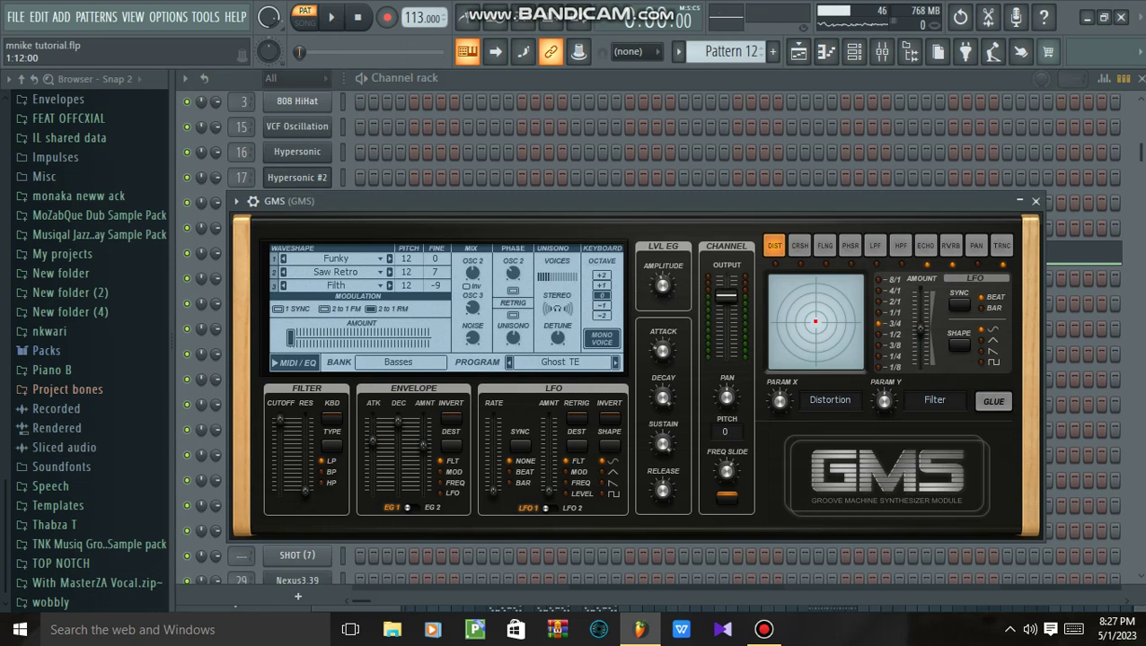
Close the GMS synthesizer, play Pattern 12 and examine the GMS channel's notes in the piano roll.
key(Escape)
key(F7)
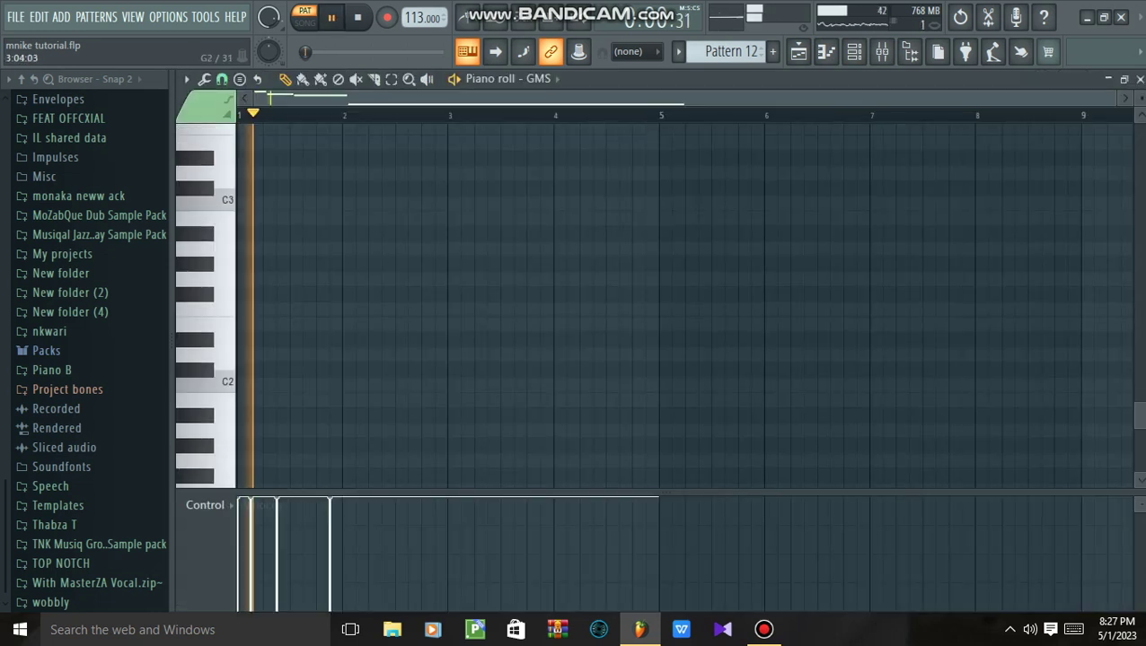
key(space)
scroll(685, 305, up, 7)
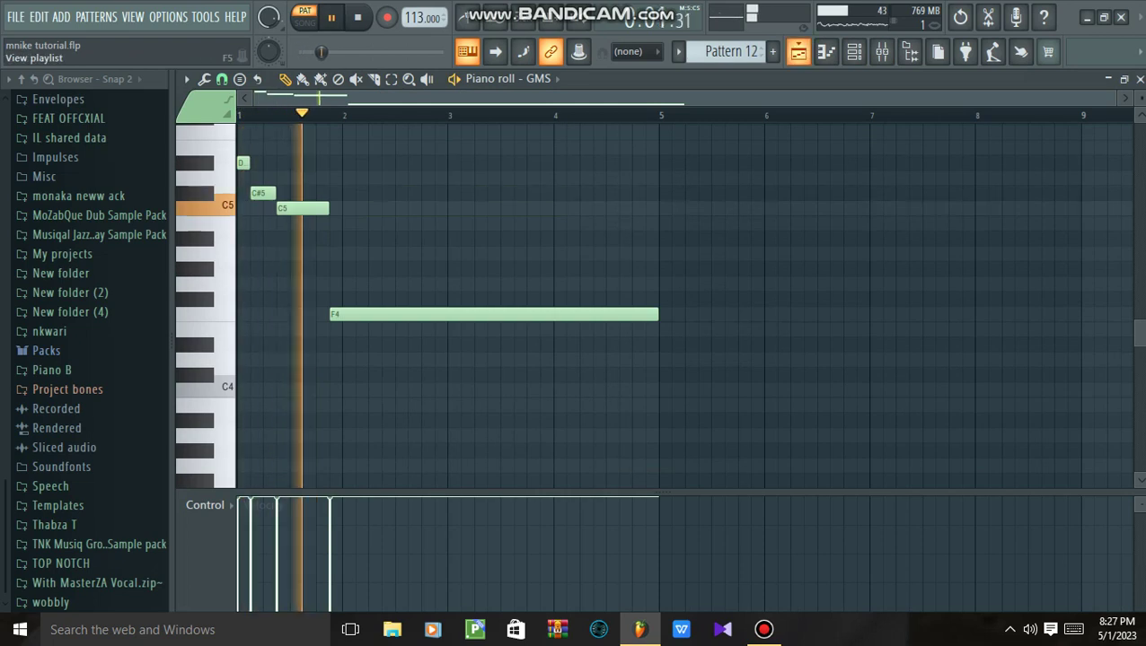
Return to the playlist, select Pattern 13 and play it.
click(798, 51)
click(234, 450)
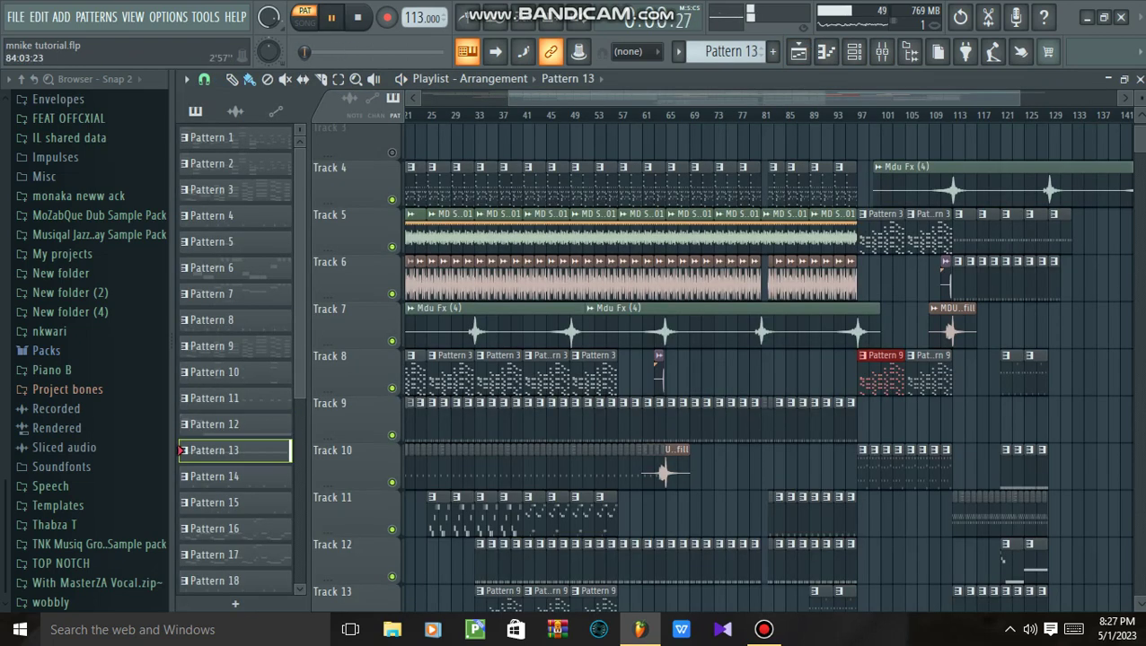
click(854, 51)
click(798, 51)
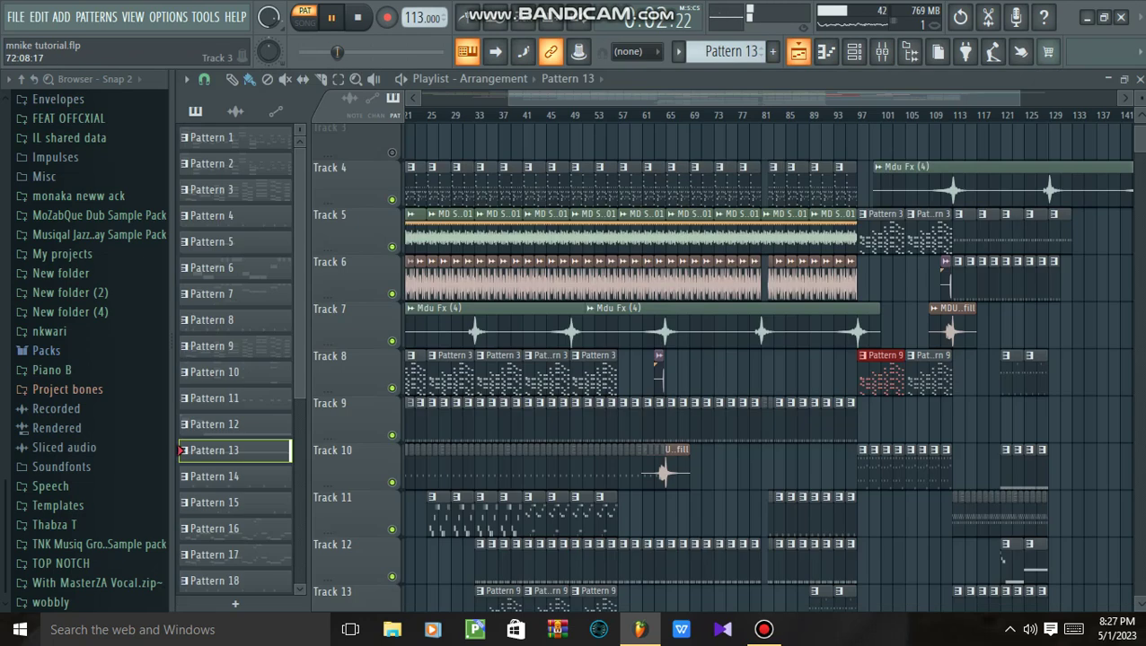
key(space)
key(space)
Select Pattern 14 and view the programmed steps of its VEH2 channel while it plays.
click(233, 476)
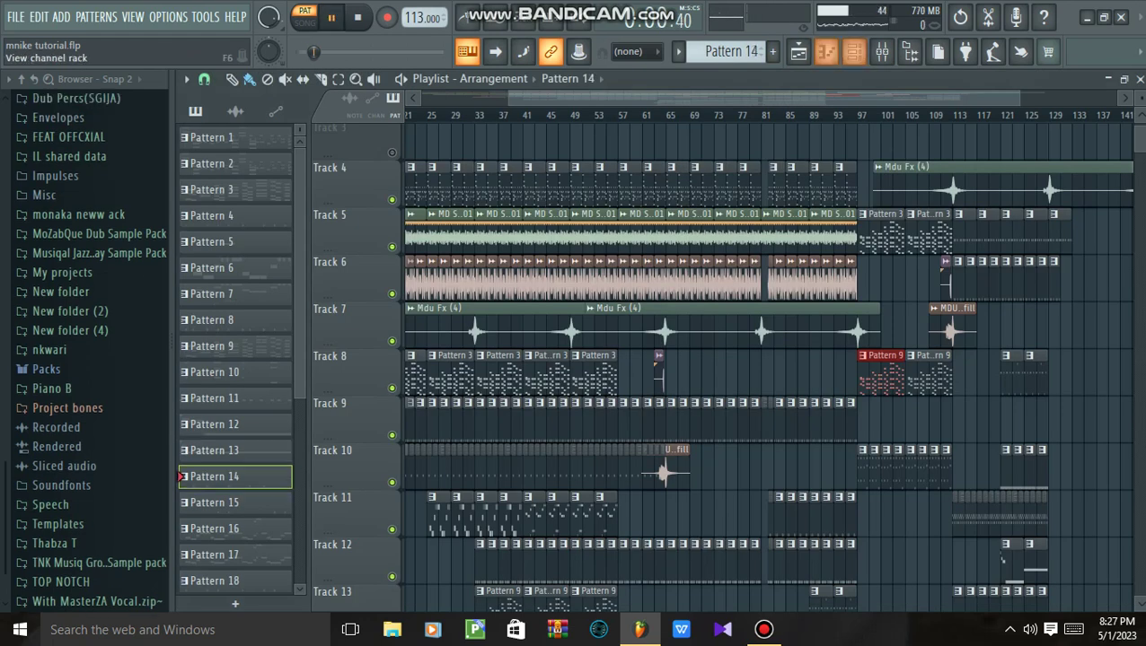
key(F6)
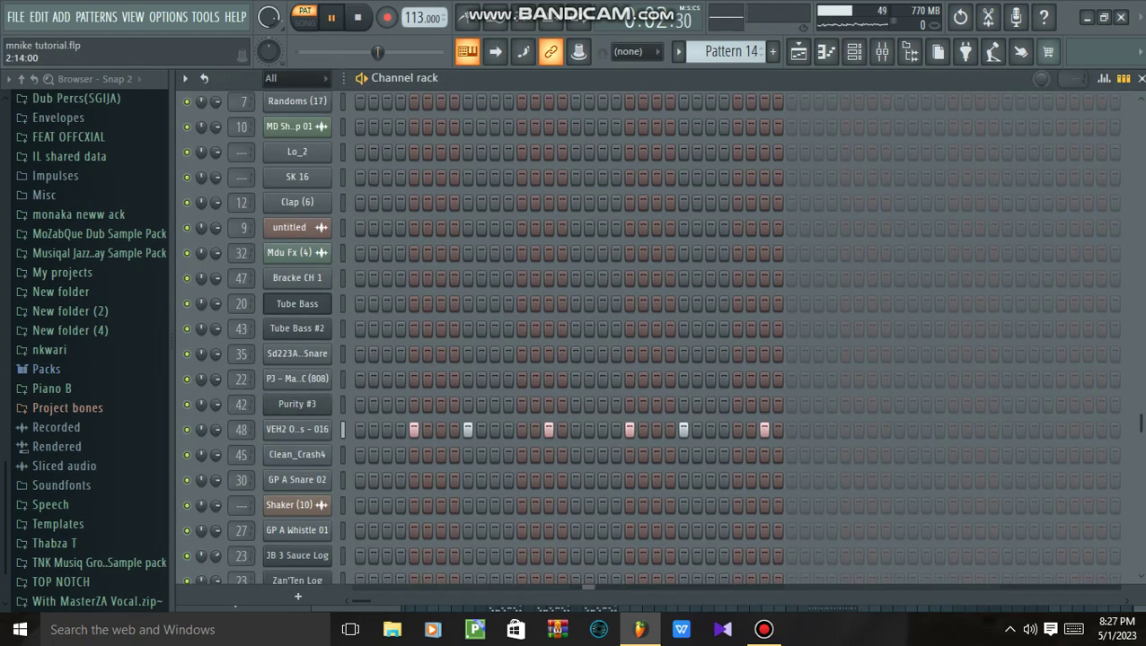
key(F5)
Stop Pattern 14, switch to Pattern 15 and view its Clean_Crash4 steps in the channel rack during playback.
key(space)
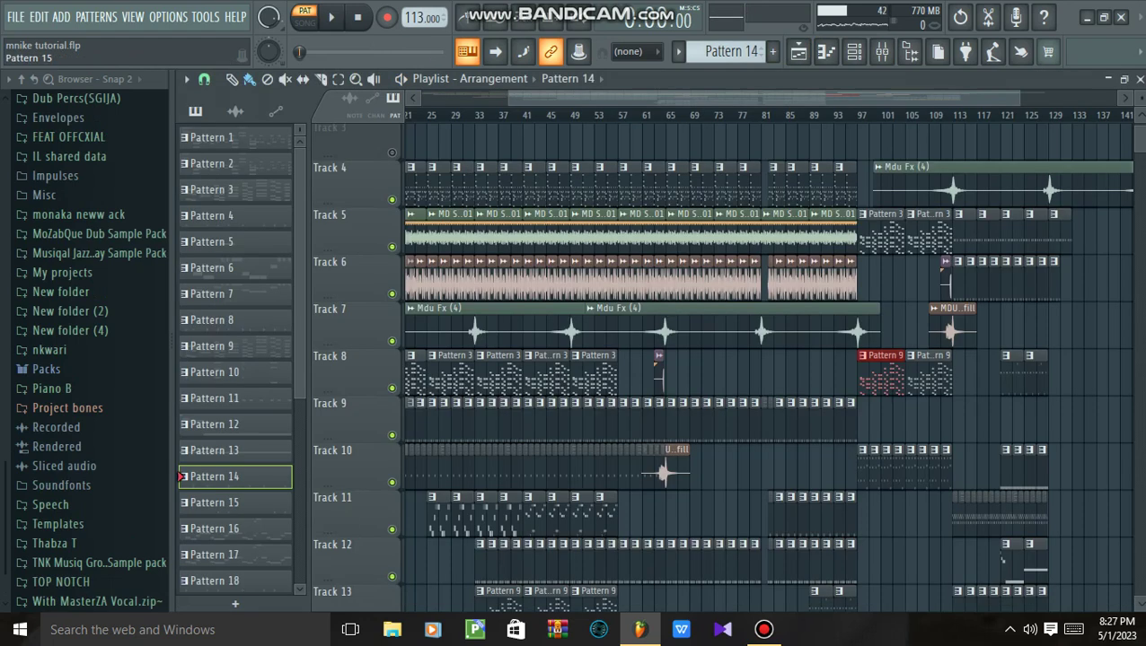
key(F6)
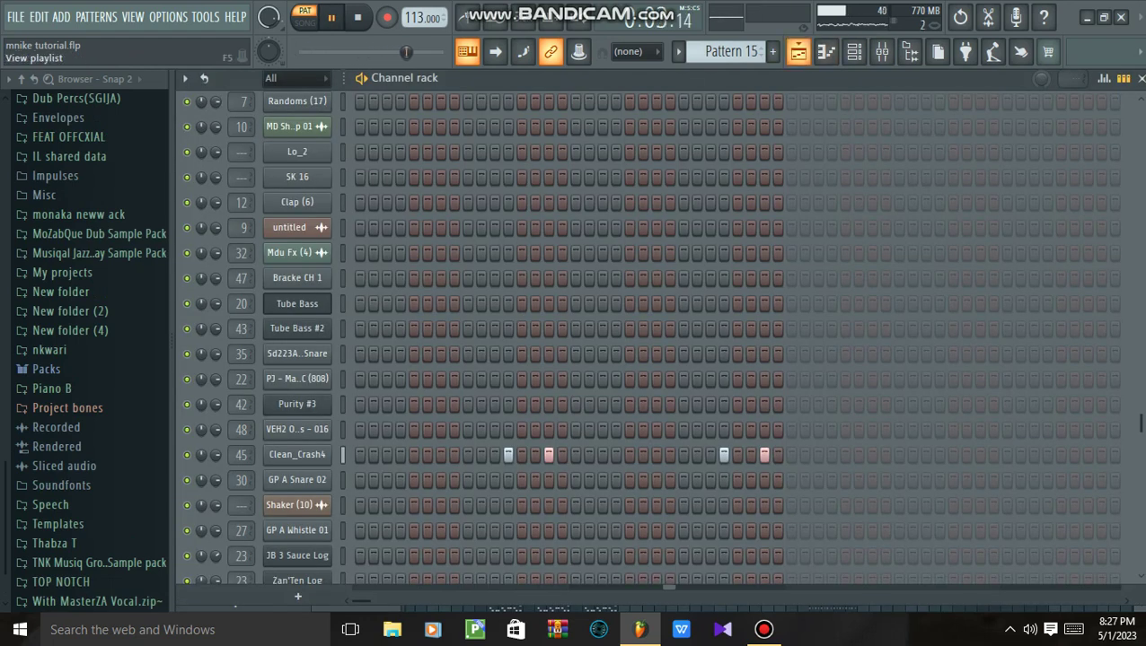
key(F5)
Switch to Pattern 16, play it and examine its Log Drum notes in the piano roll.
click(235, 529)
key(space)
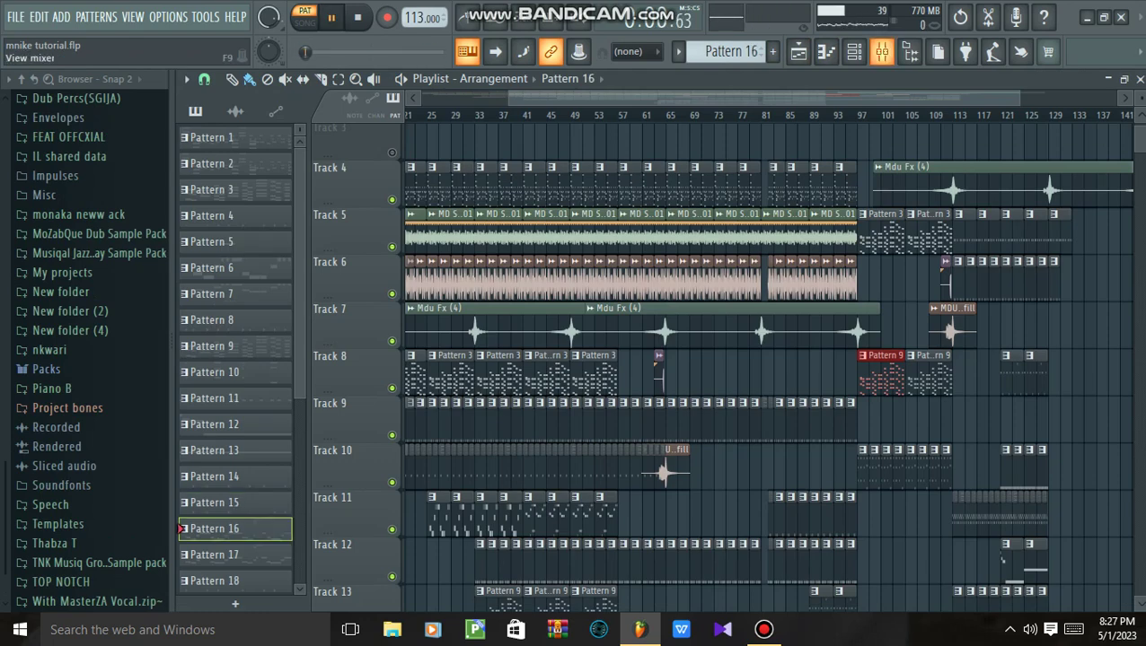
key(F6)
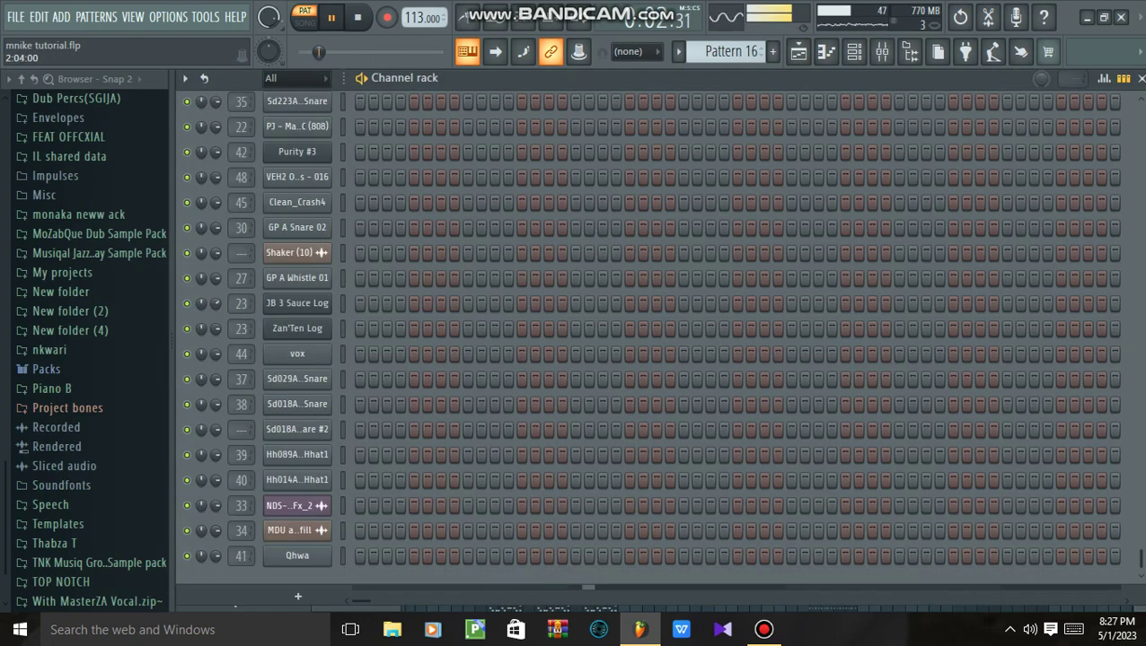
scroll(736, 337, up, 10)
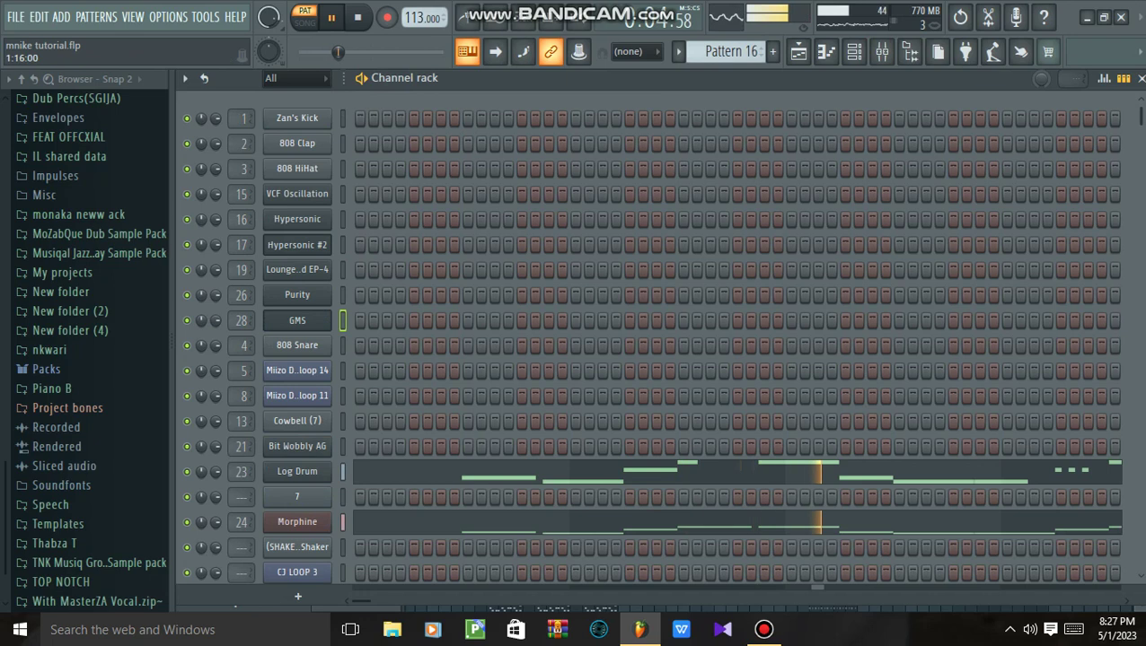
click(555, 472)
scroll(612, 359, down, 3)
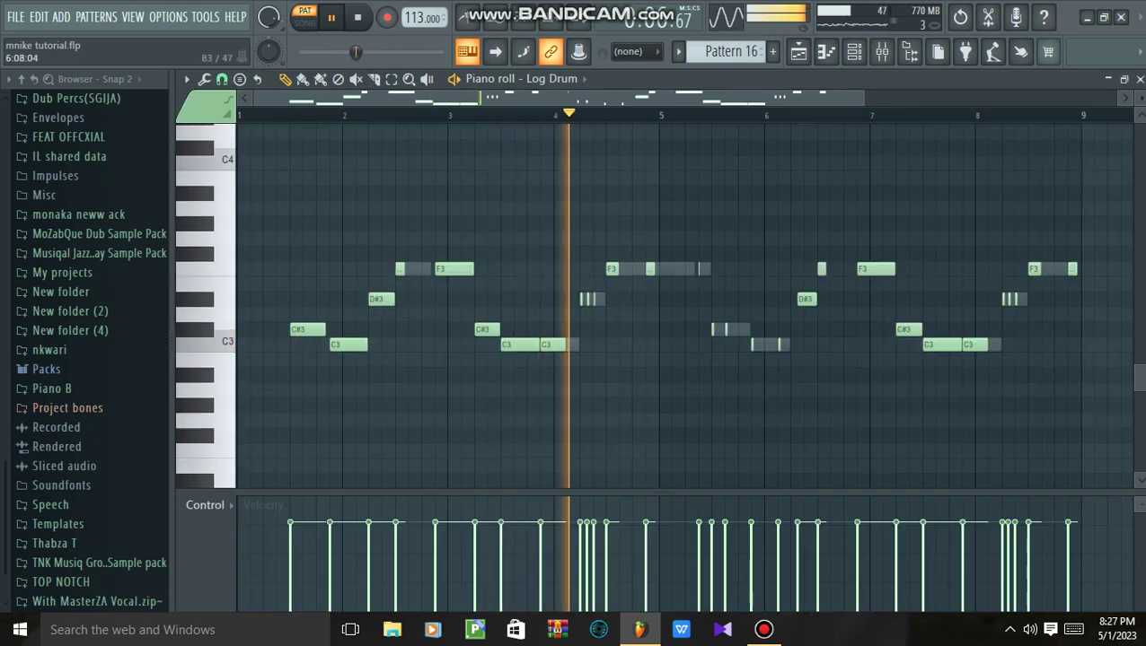
key(F7)
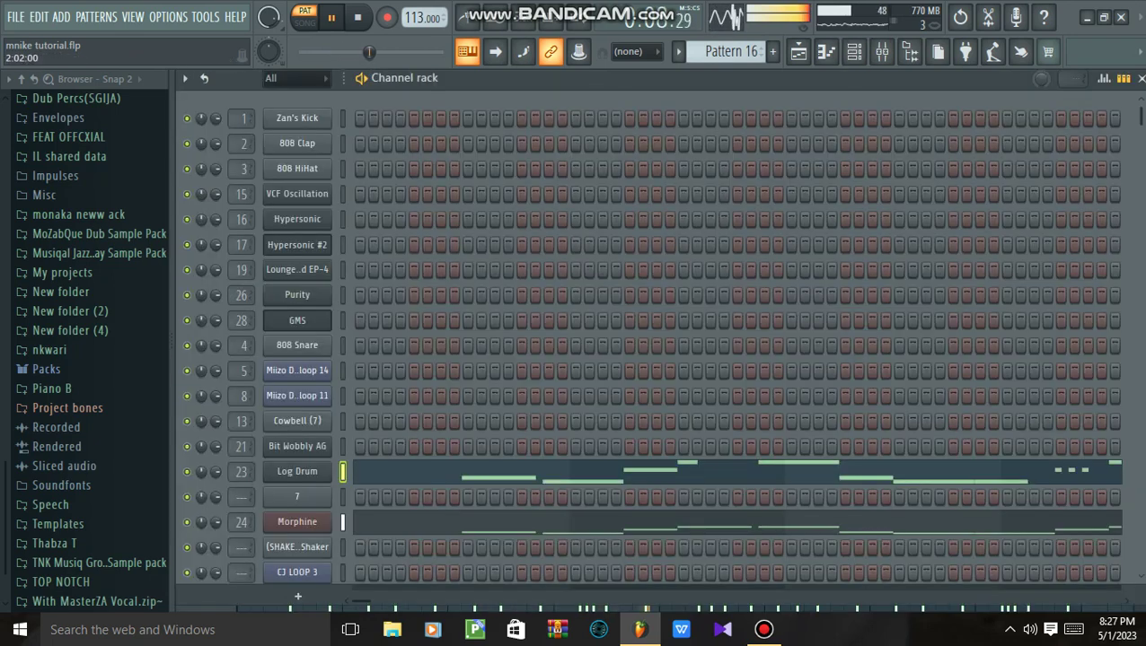
Look through Pattern 16's programmed channels and examine the Tube Bass #2 notes in the piano roll.
scroll(647, 341, down, 10)
scroll(646, 341, up, 10)
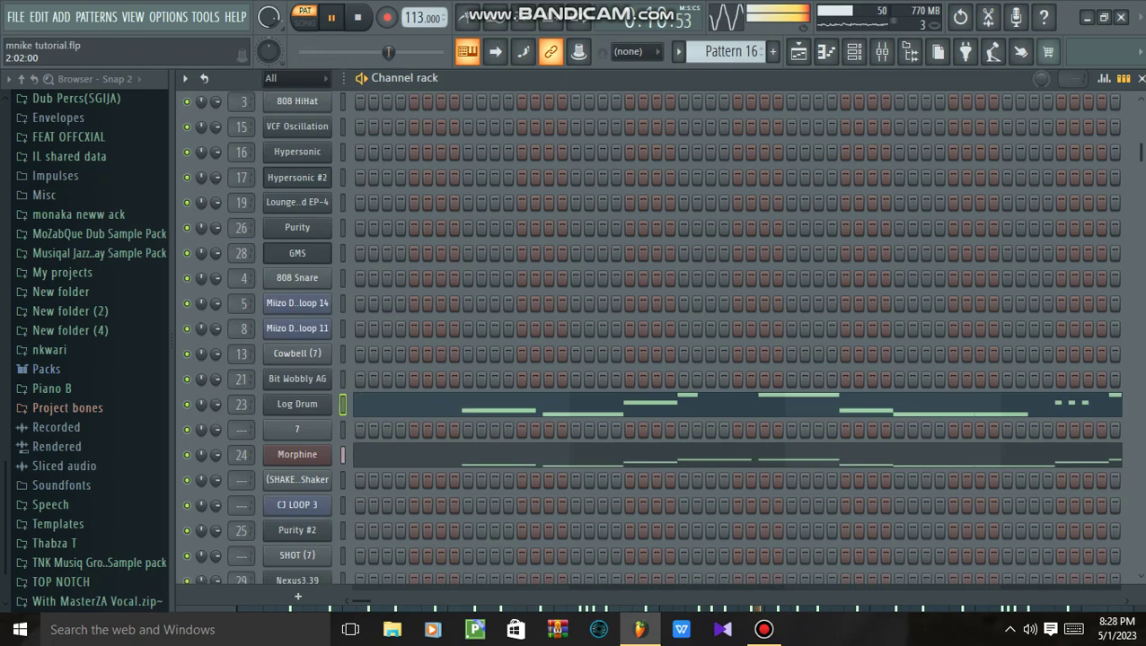
scroll(646, 341, down, 5)
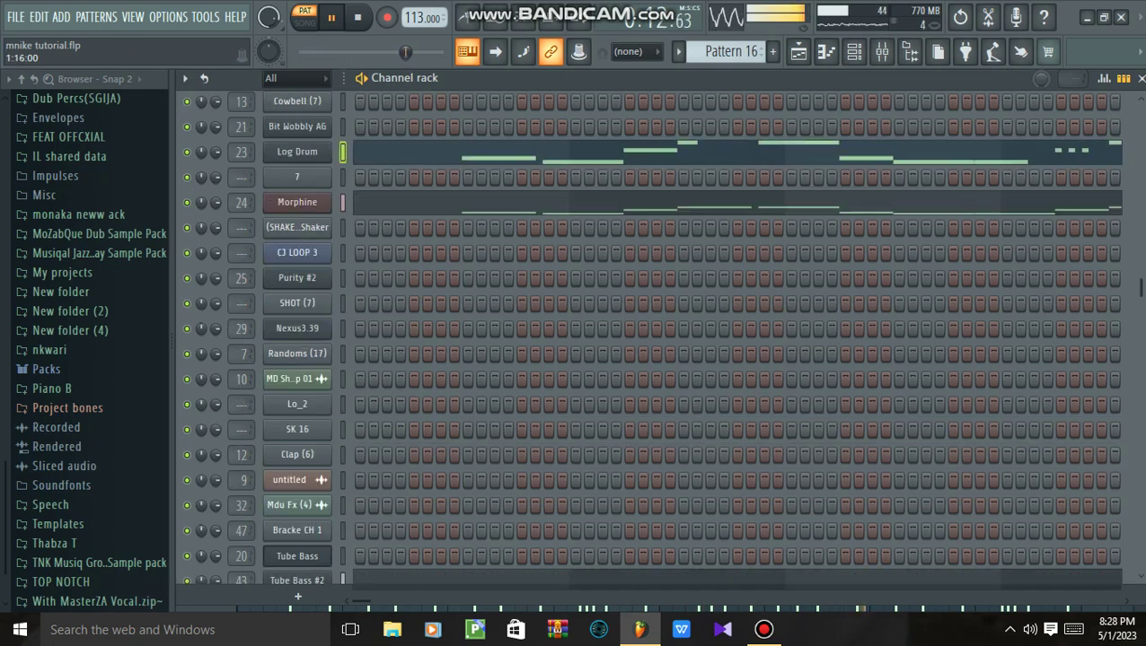
scroll(646, 341, up, 6)
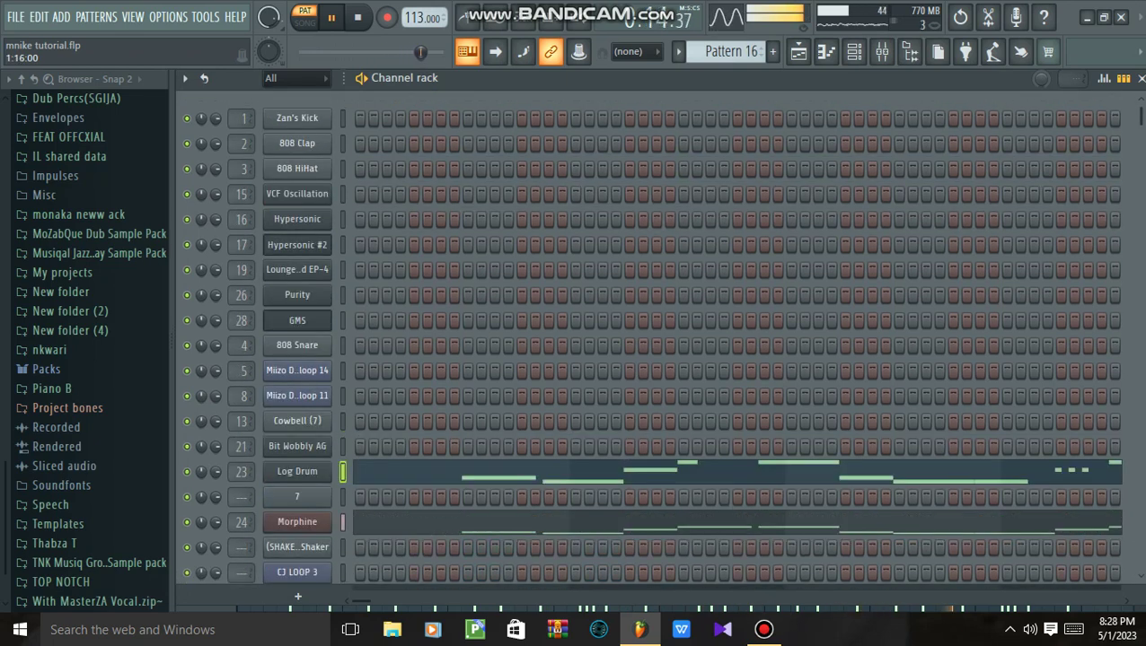
scroll(647, 341, down, 8)
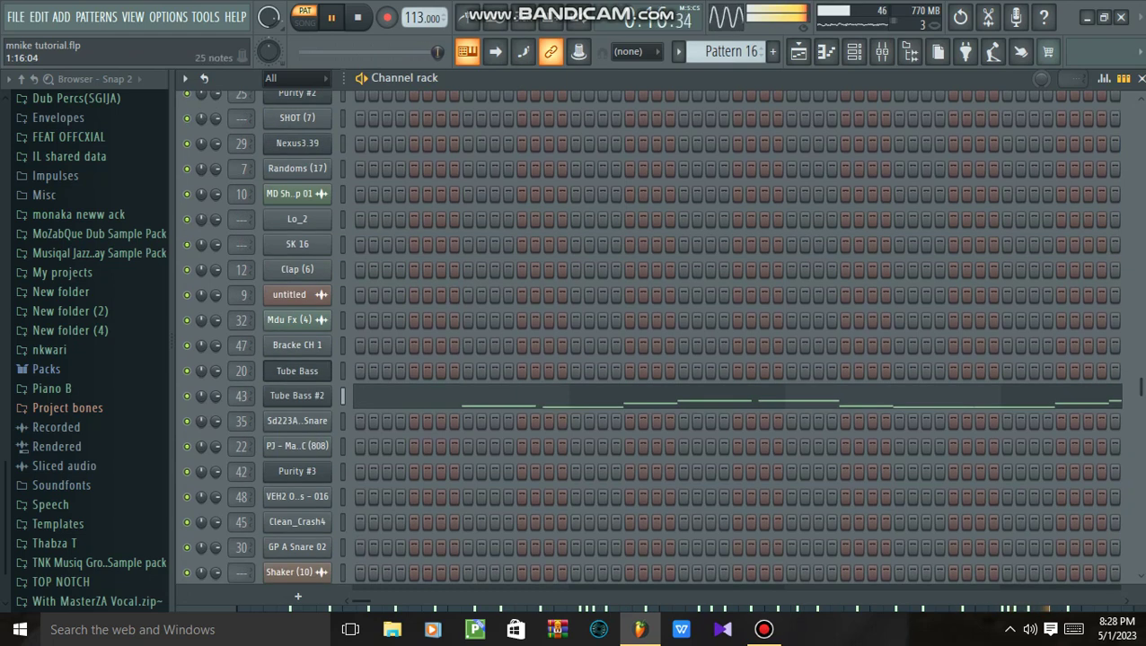
click(557, 396)
scroll(655, 306, down, 2)
scroll(655, 305, up, 2)
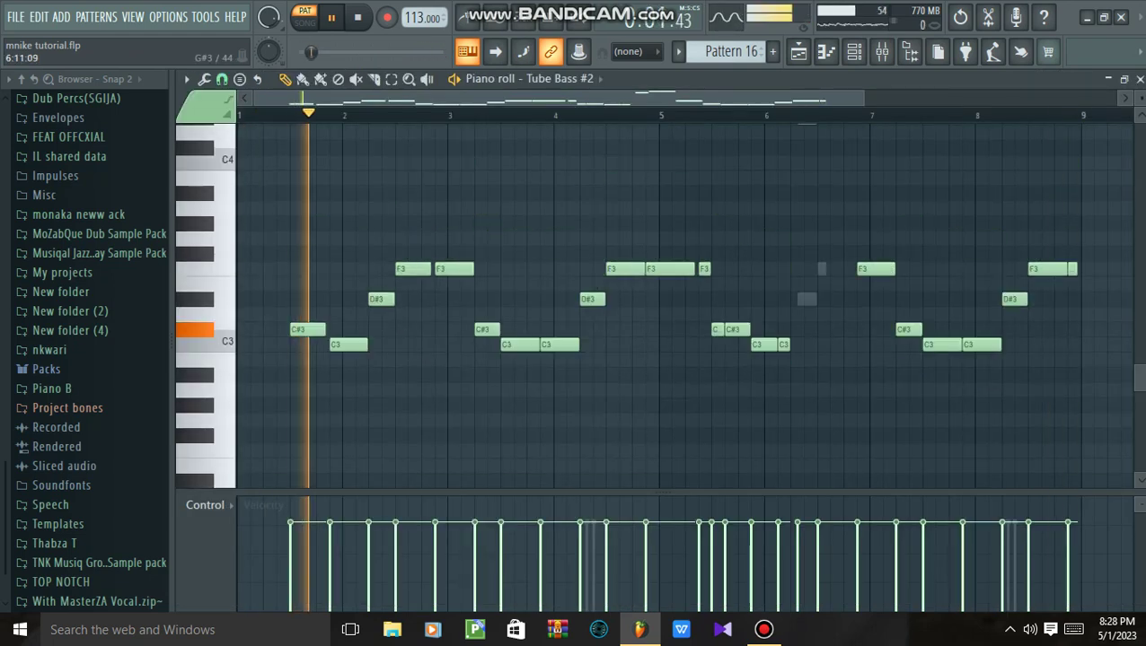
scroll(655, 305, up, 3)
scroll(656, 306, up, 2)
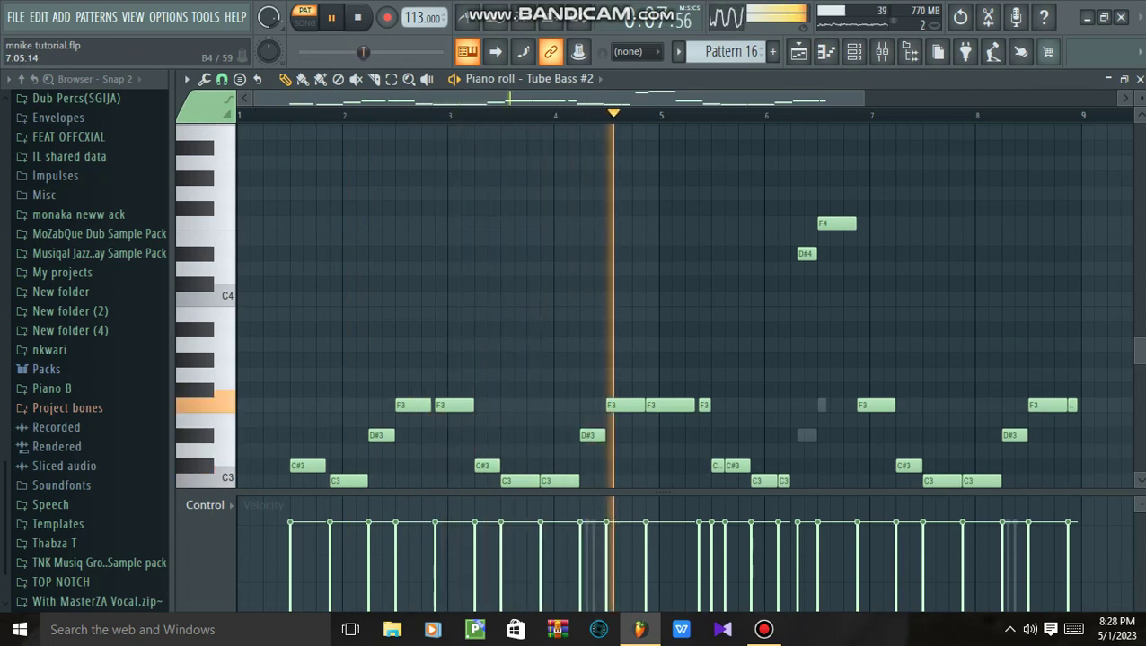
click(763, 629)
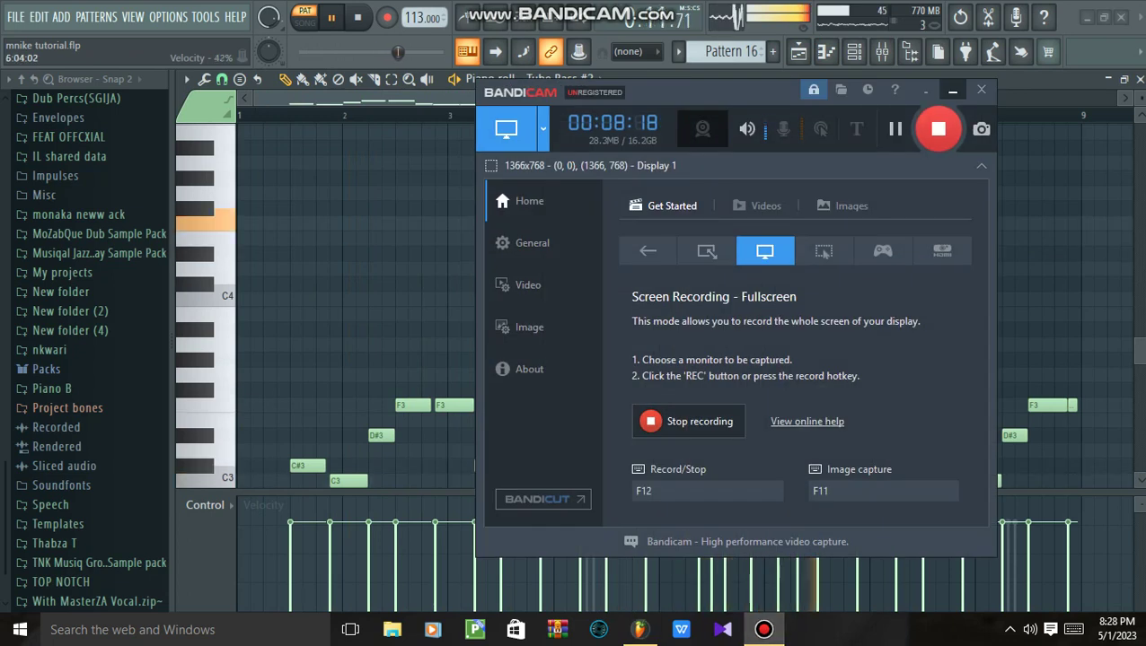
click(952, 90)
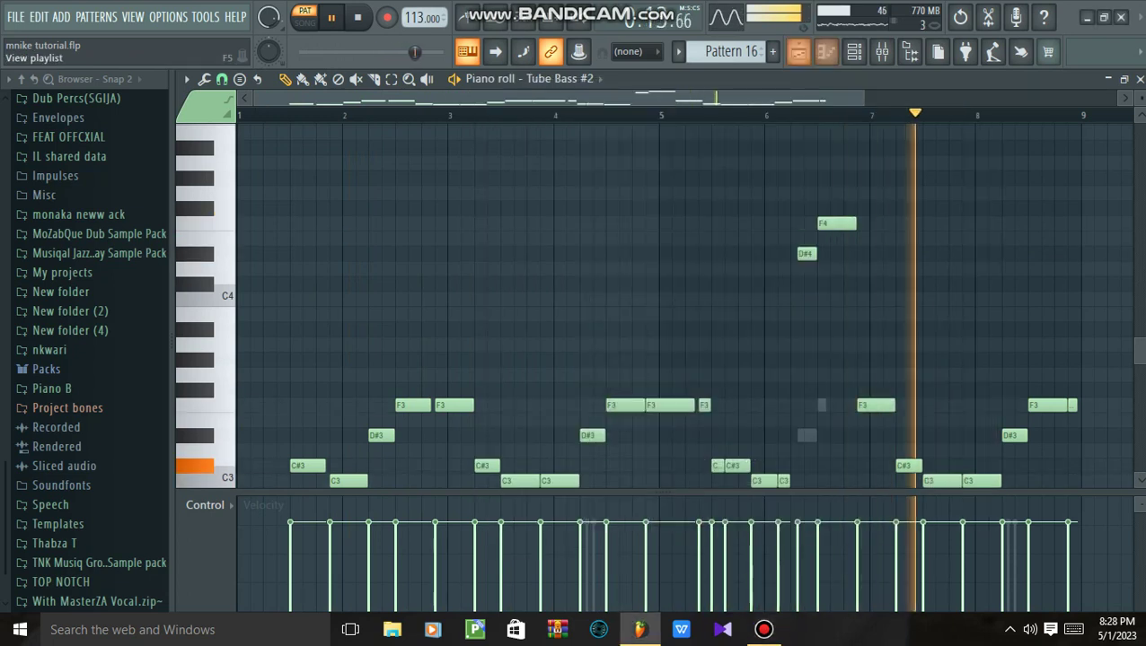
Switch to Pattern 17, play it and examine its Log Drum notes in the piano roll.
key(F5)
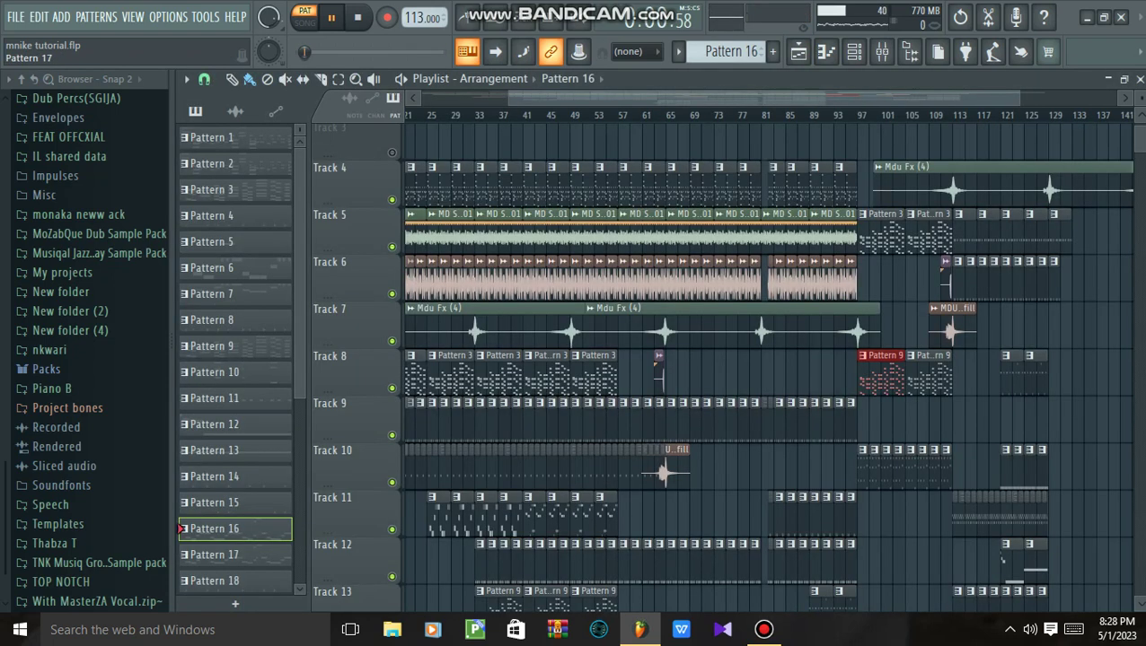
click(235, 555)
key(F6)
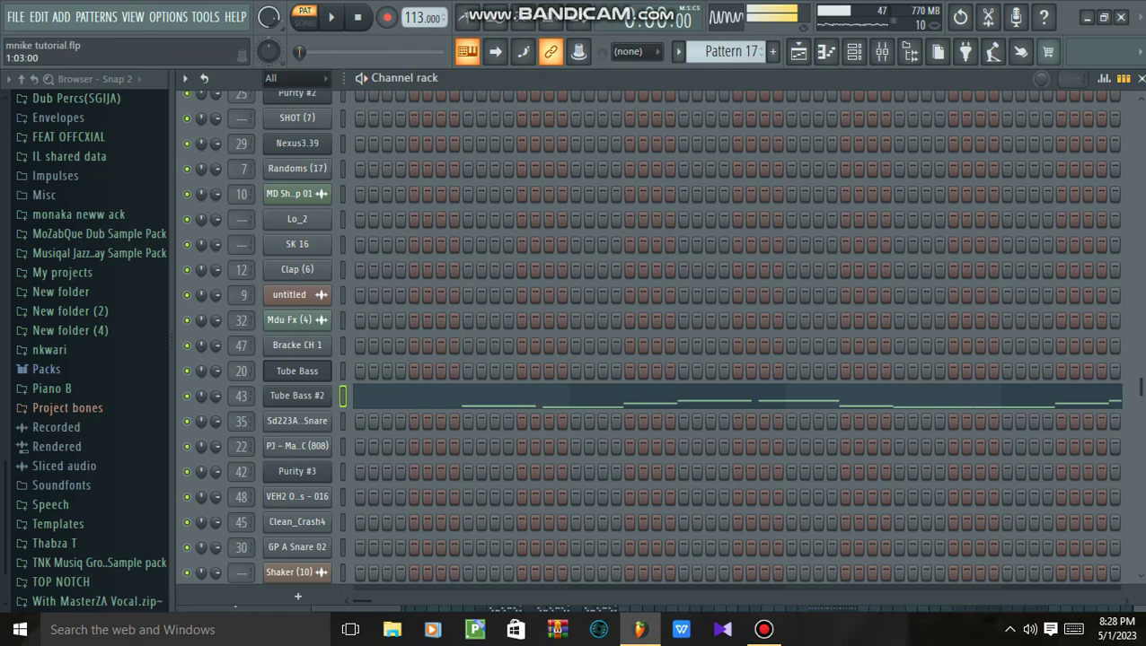
scroll(736, 346, up, 8)
key(space)
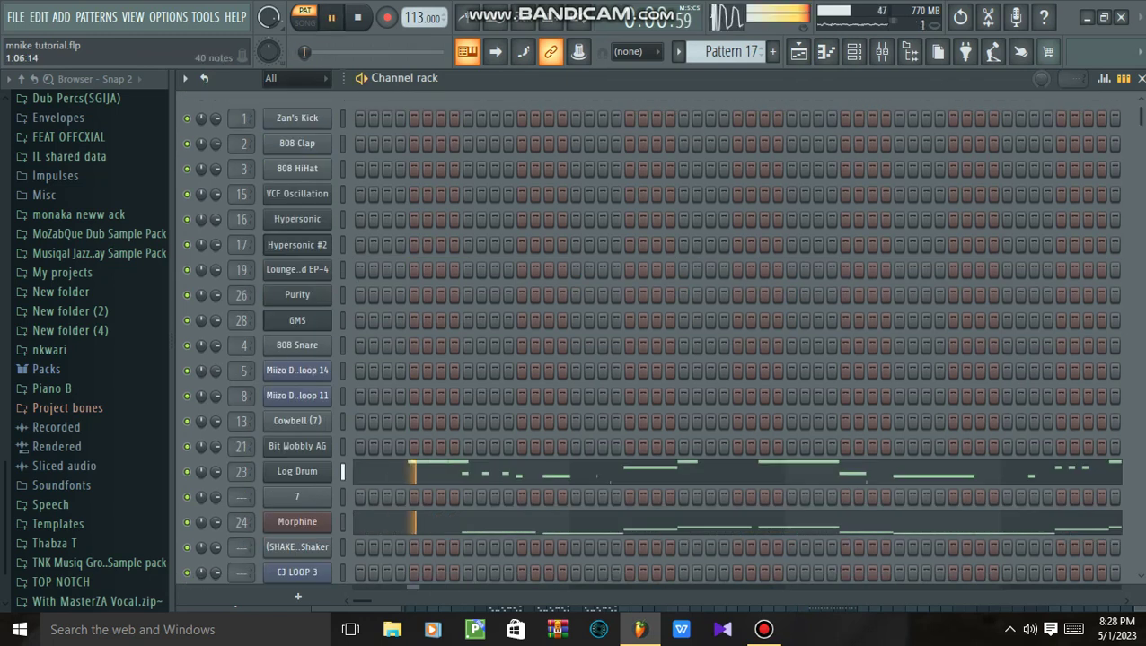
key(F7)
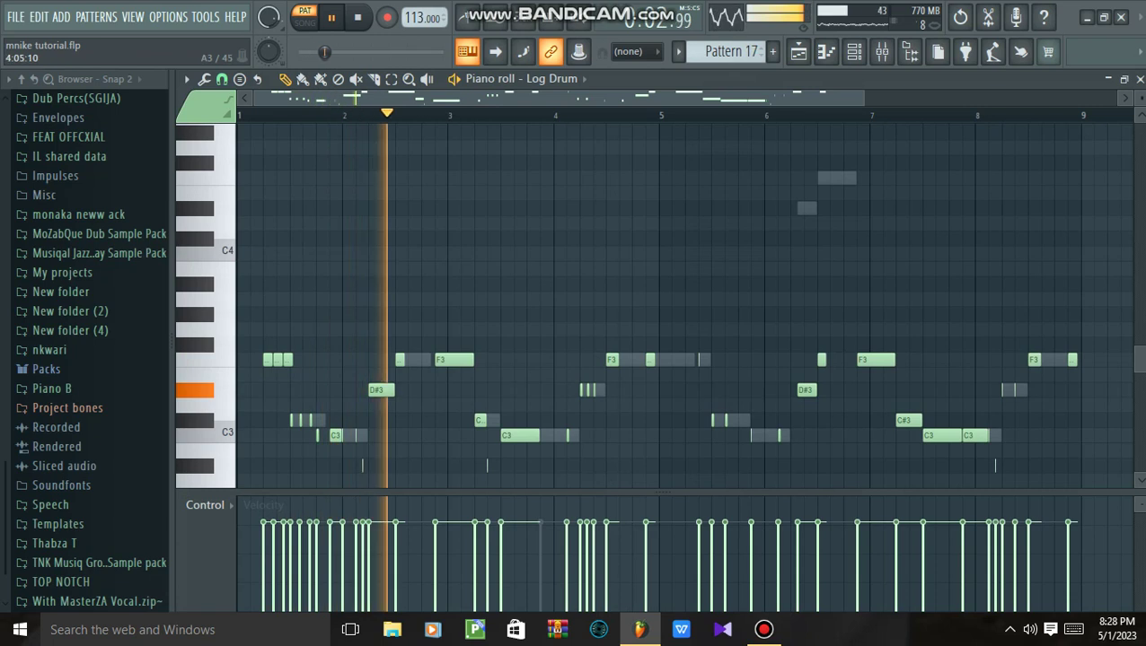
scroll(655, 305, down, 3)
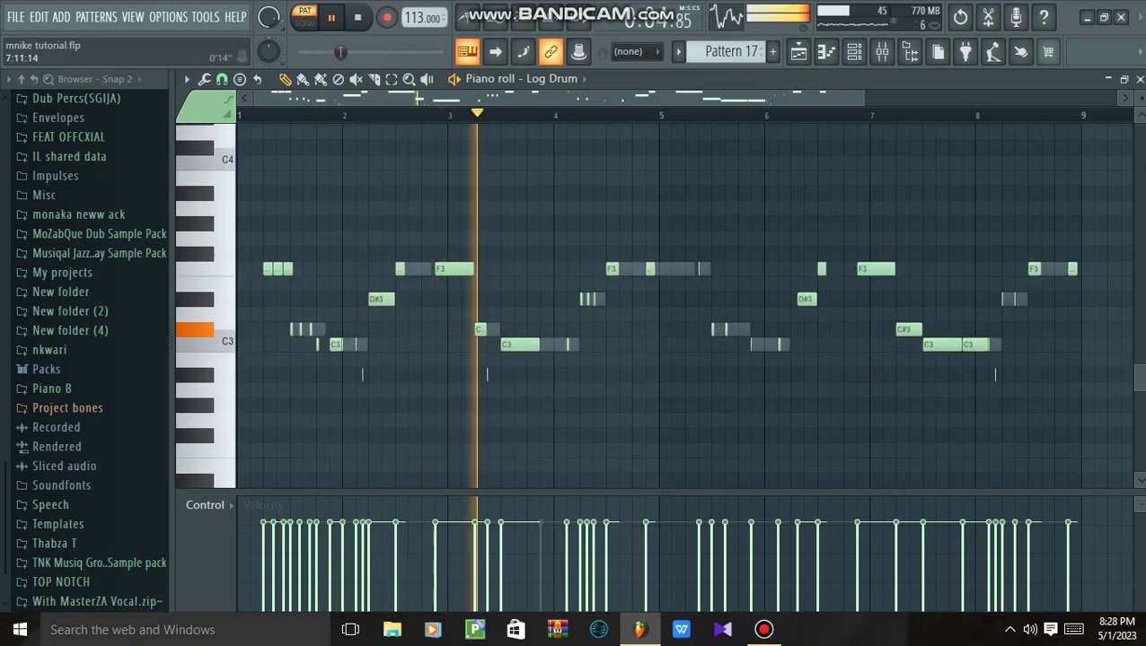
Look through Pattern 17's other channels and examine the JB 3 Sauce Log notes in the piano roll.
key(F6)
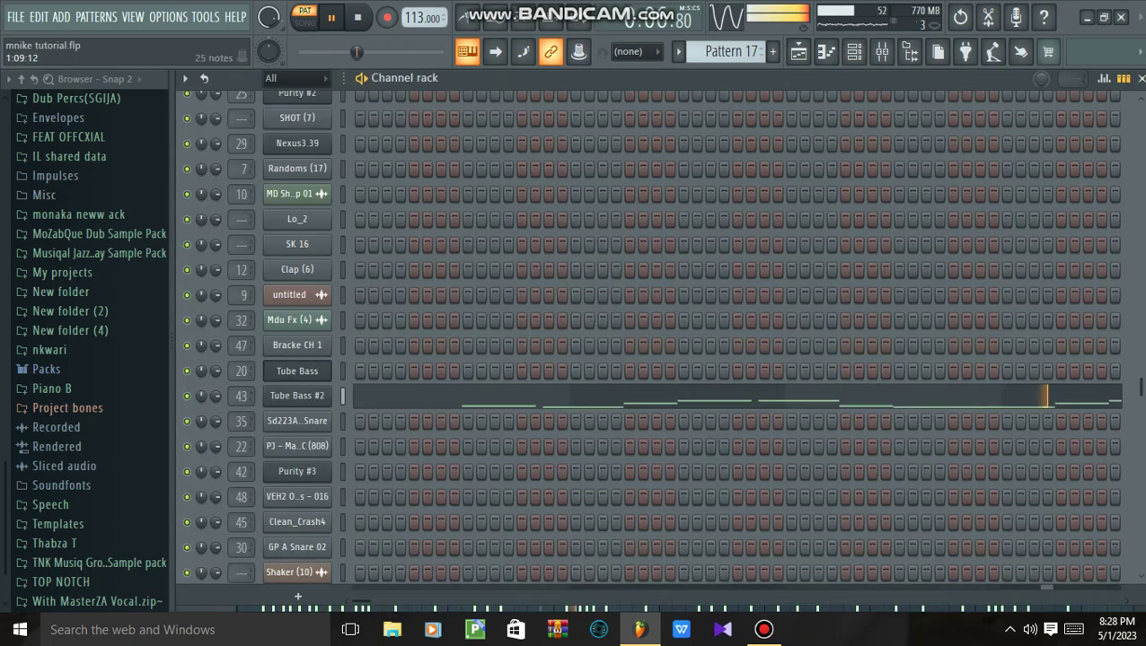
scroll(655, 337, down, 5)
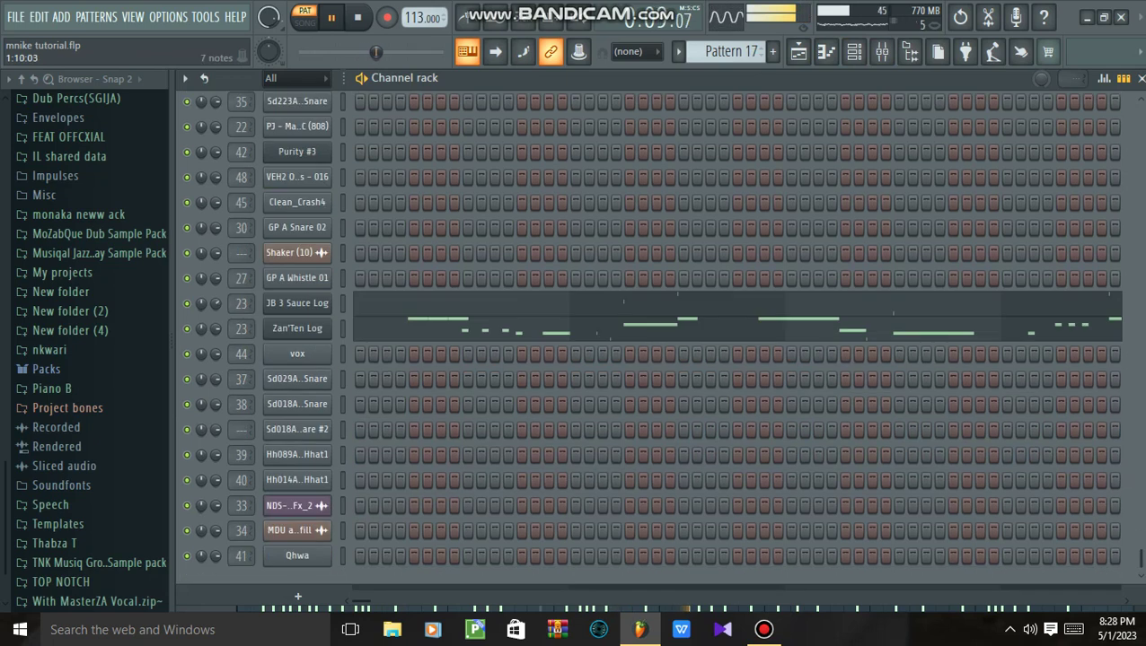
click(476, 303)
scroll(516, 341, down, 1)
scroll(781, 343, up, 4)
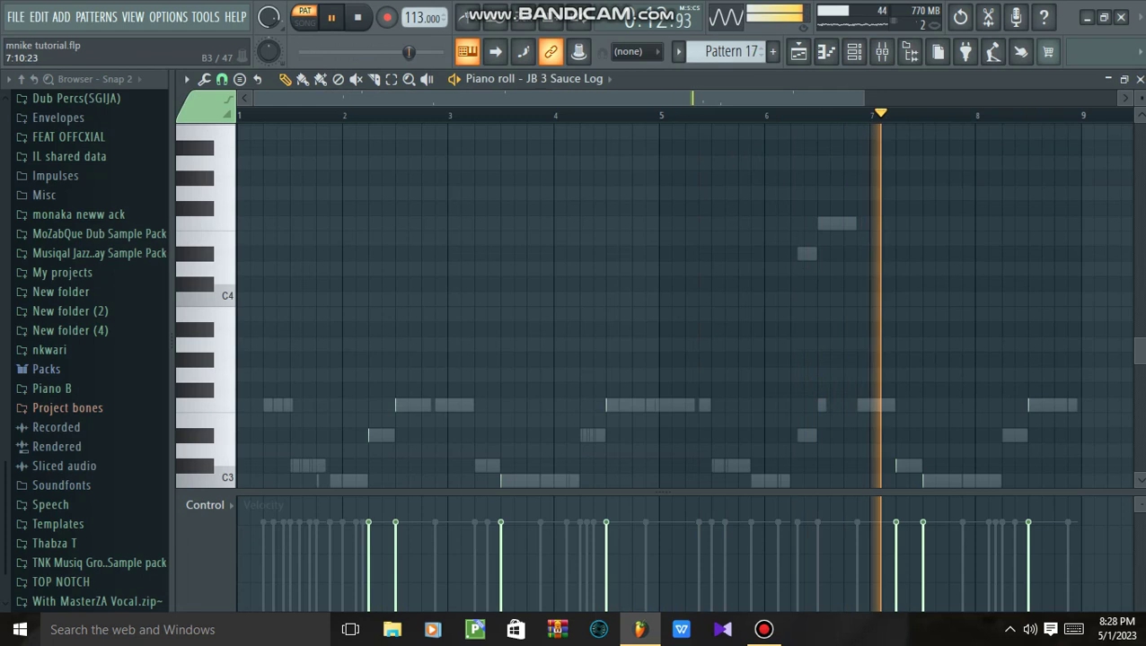
scroll(685, 306, down, 3)
scroll(685, 306, up, 2)
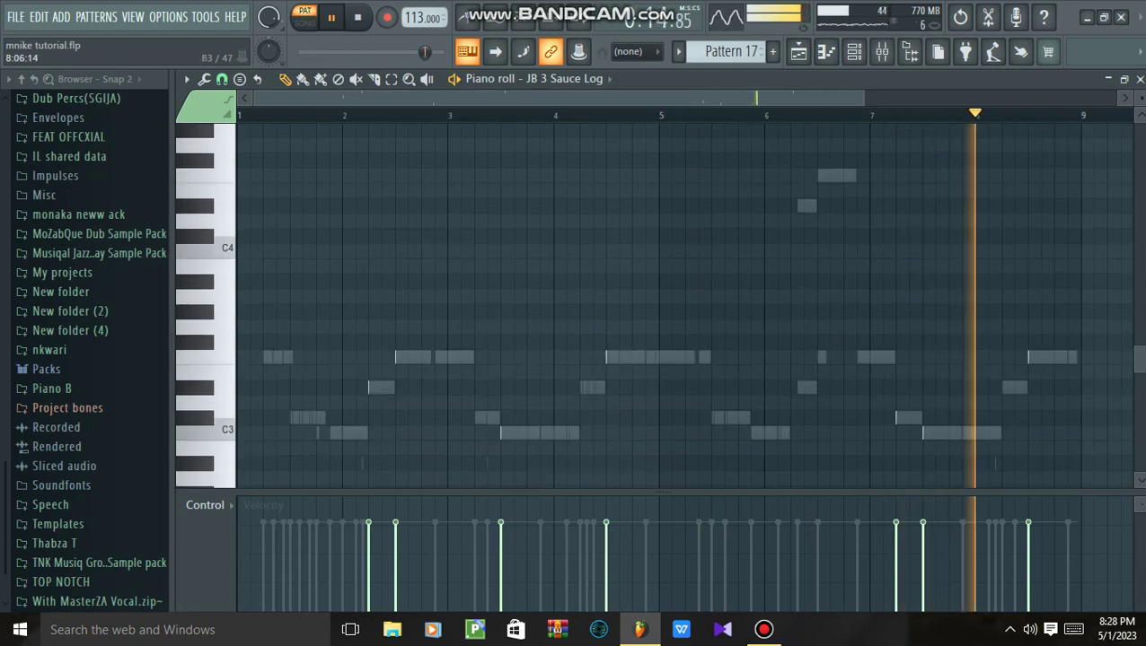
Examine Pattern 17's Zan'Ten Log notes in the piano roll and return to the playlist.
click(854, 51)
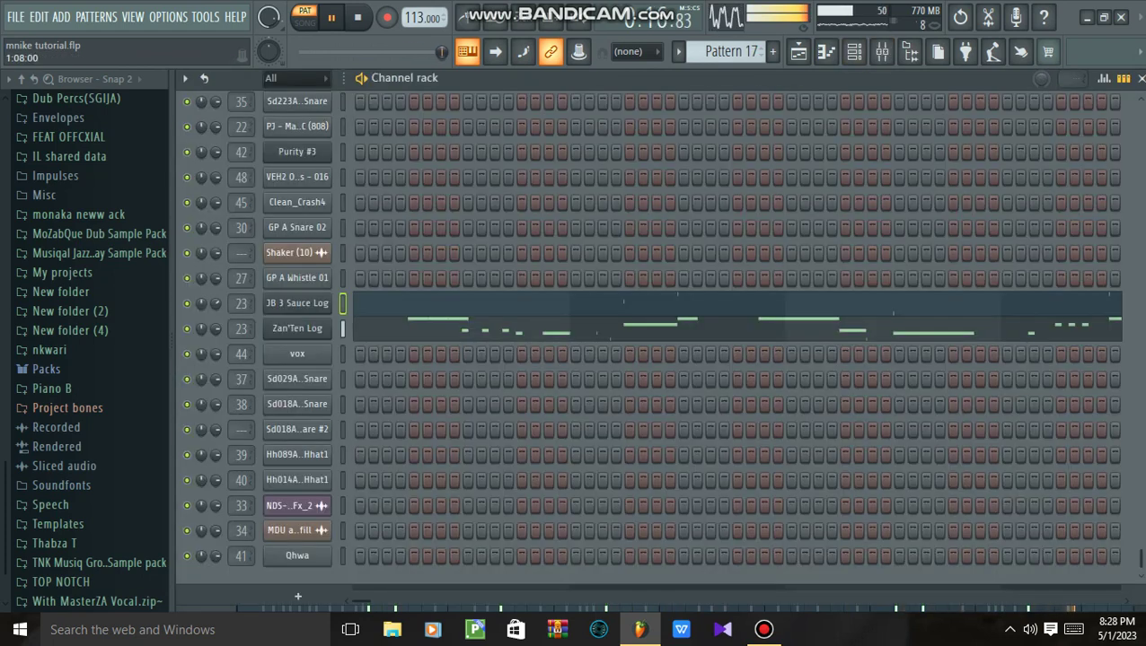
click(364, 316)
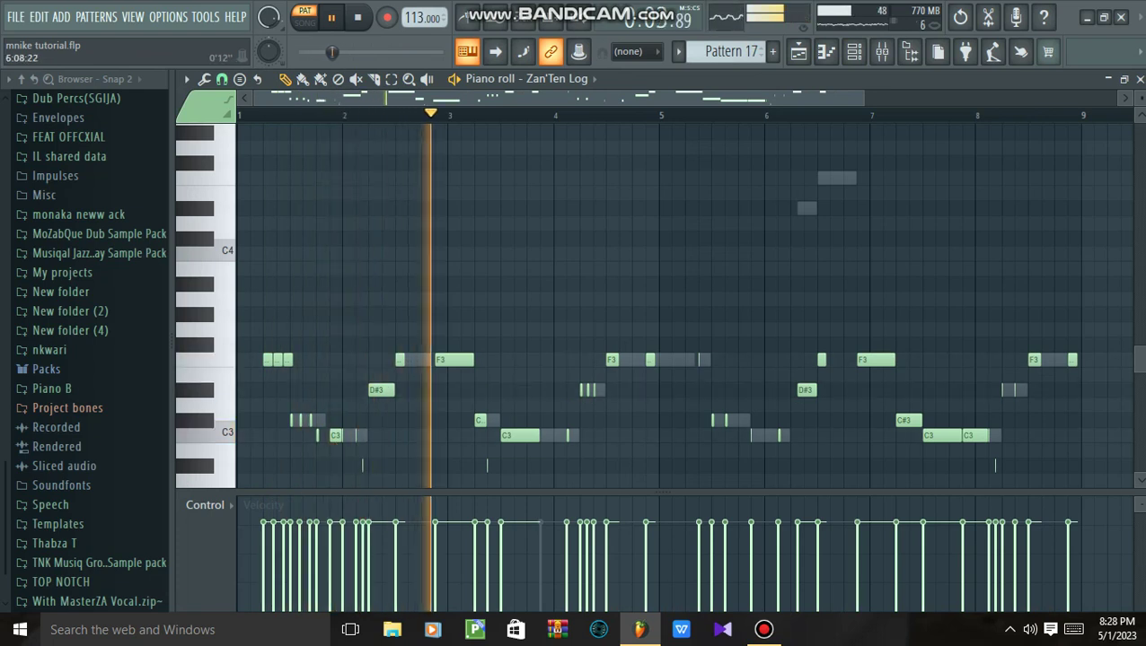
key(Page_Up)
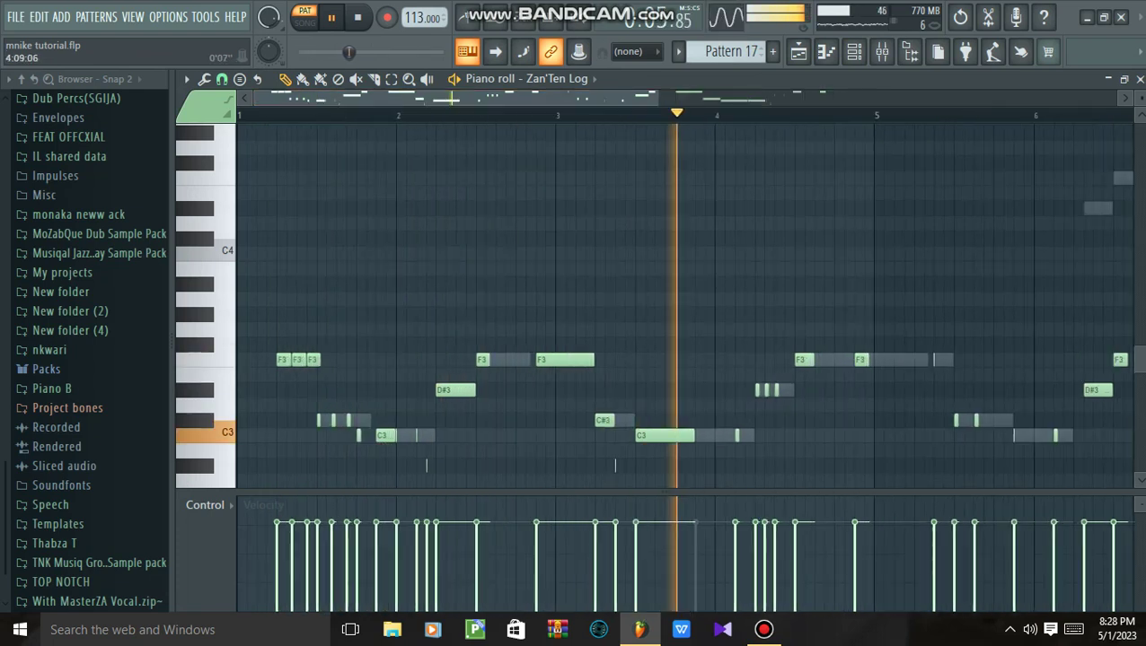
key(F5)
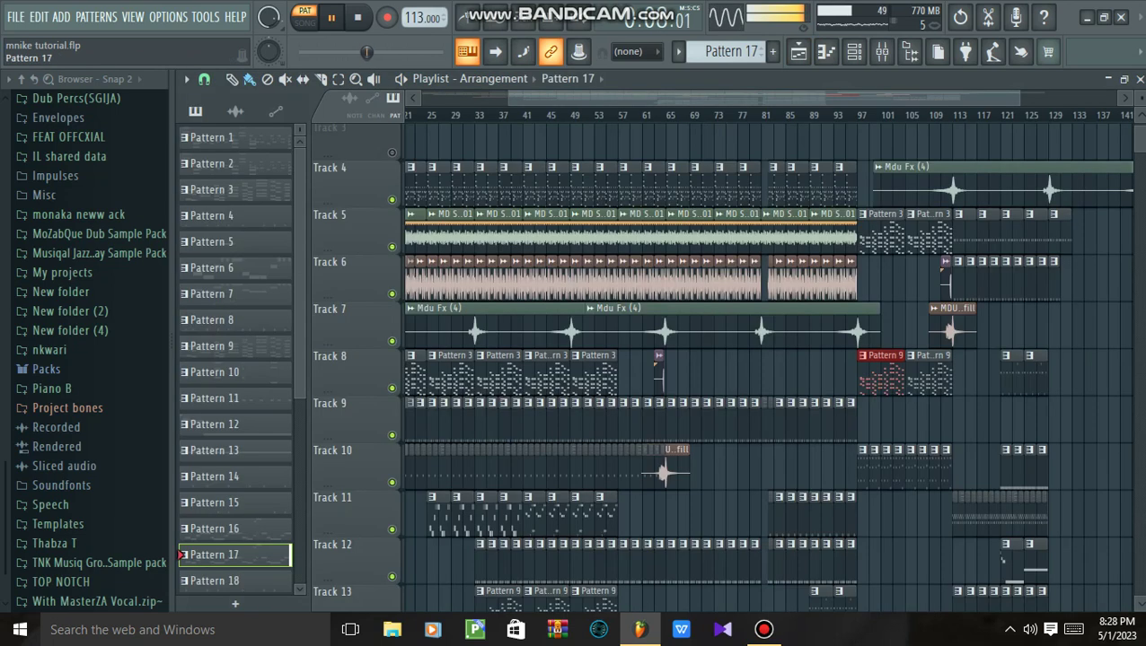
key(space)
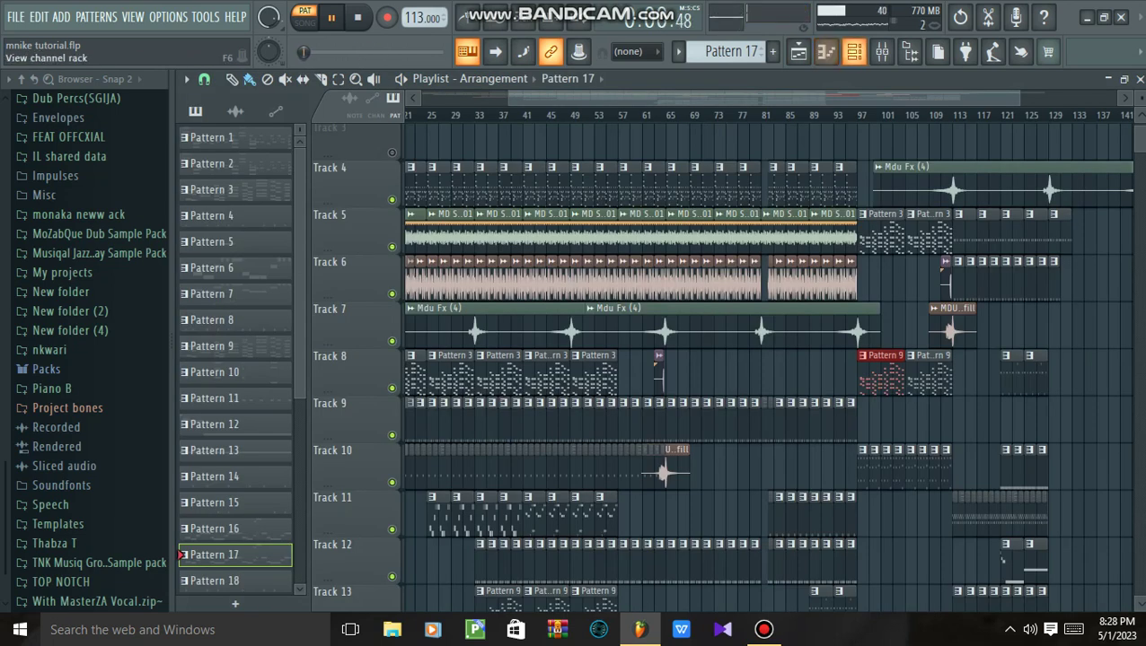
Restore the short C3 note near the start of bar 4 in Pattern 17's Zan'Ten Log and replay the pattern.
key(F6)
key(F7)
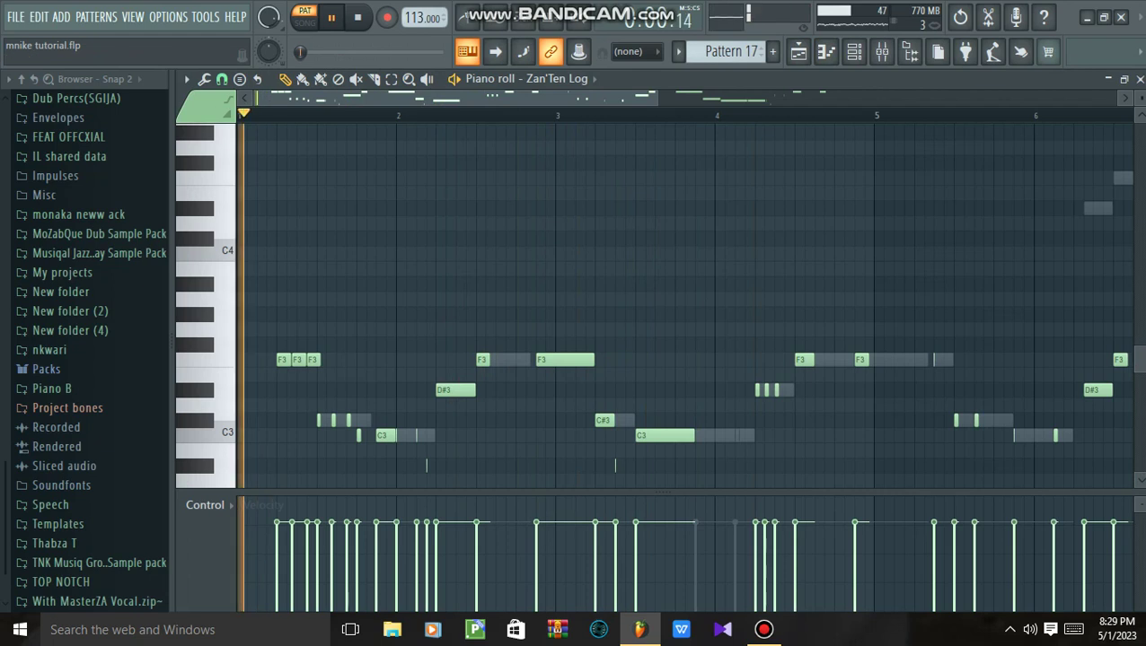
click(39, 16)
click(101, 42)
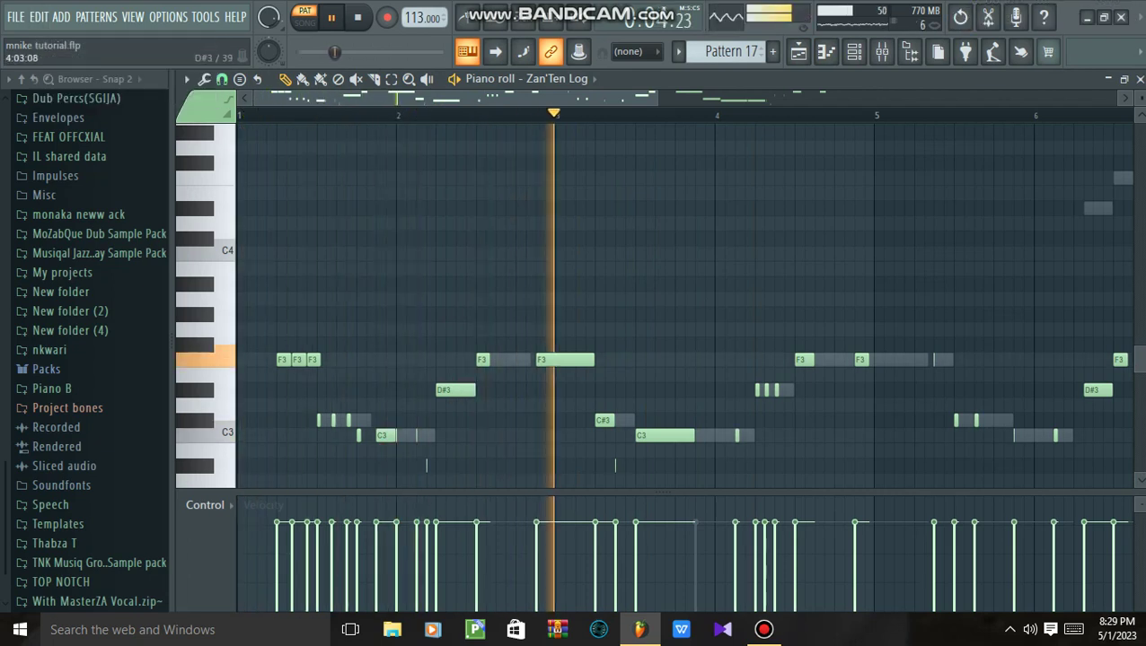
key(space)
key(space)
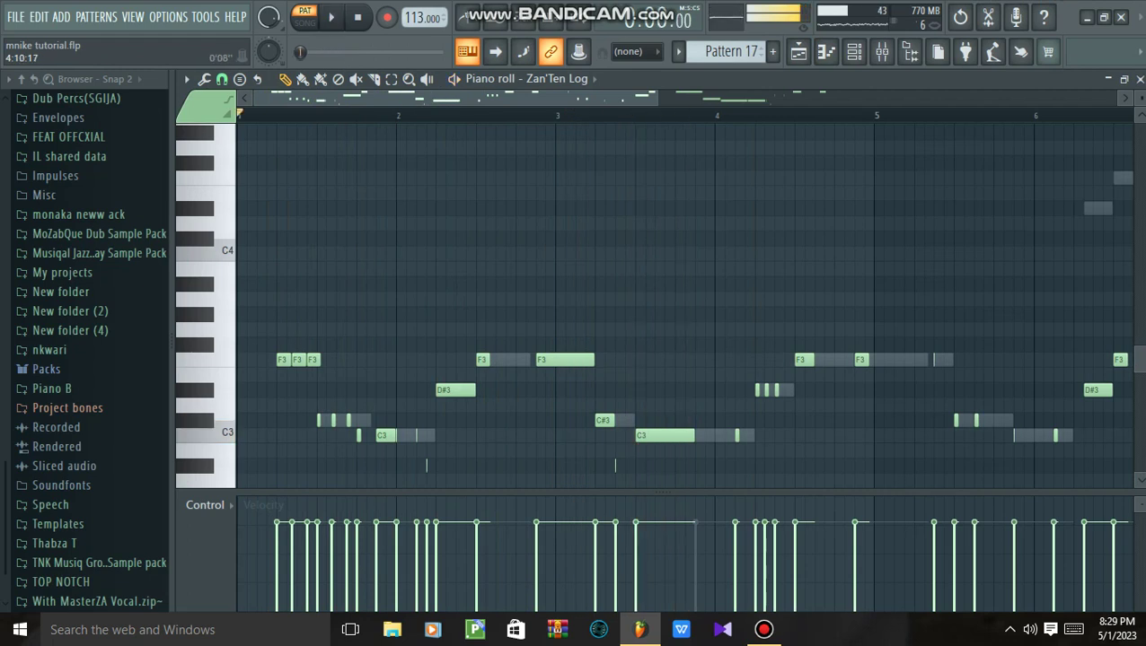
Delete the C3 note that crosses into bar 4 from Pattern 17's Tube Bass #2 and replay the pattern.
click(854, 51)
scroll(646, 342, up, 4)
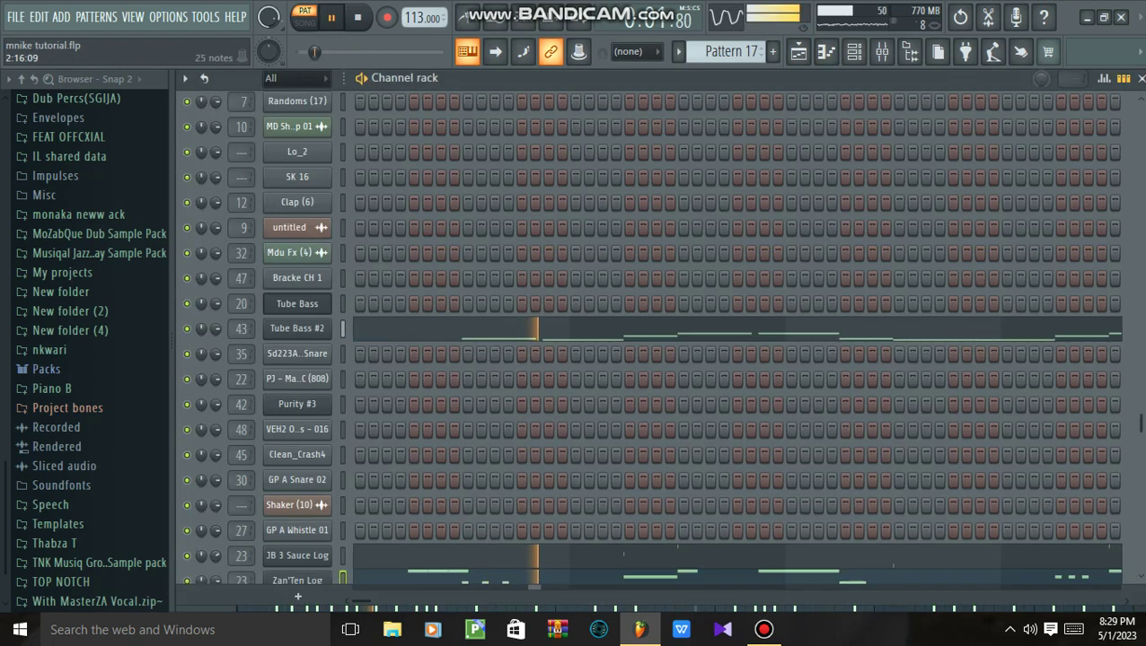
key(F6)
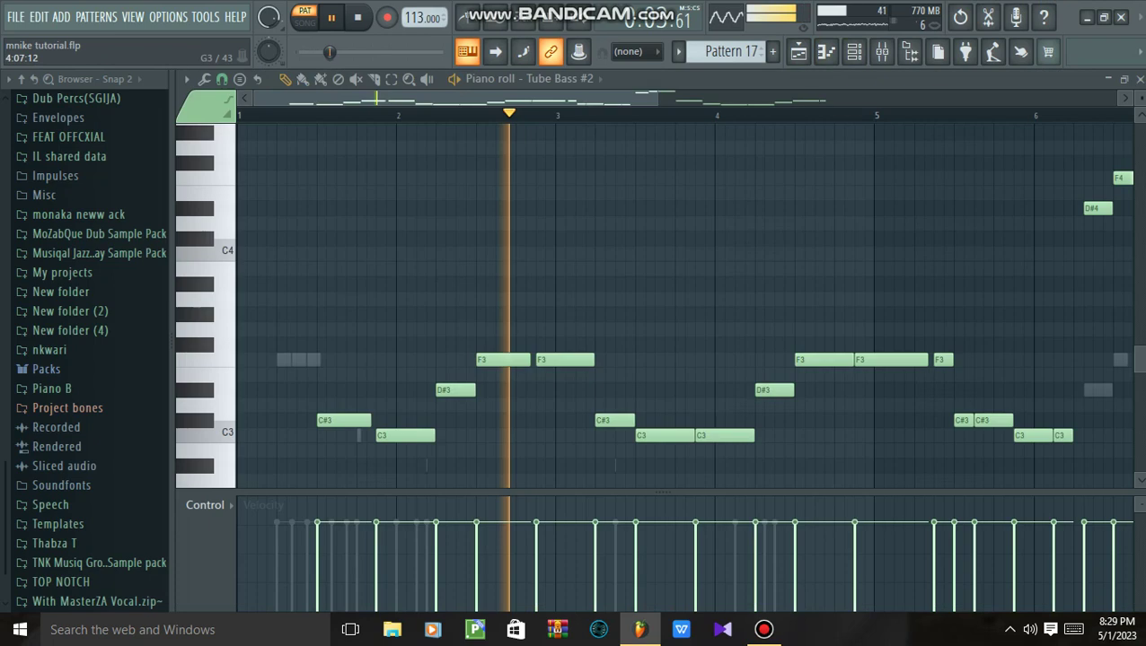
right_click(738, 435)
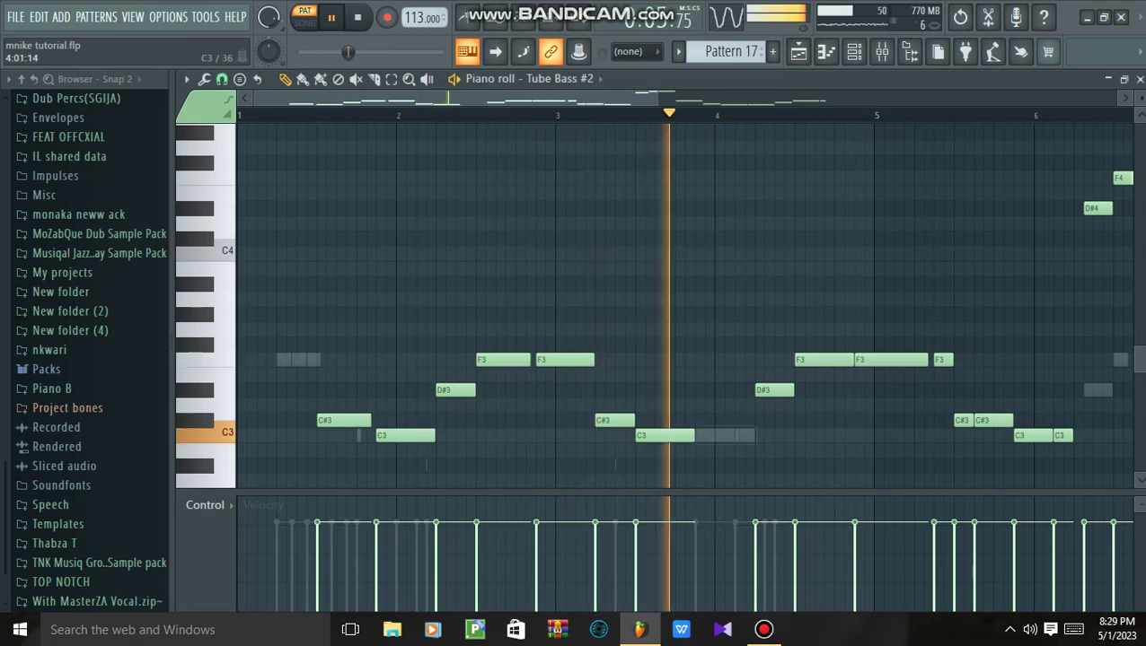
key(space)
click(882, 51)
key(space)
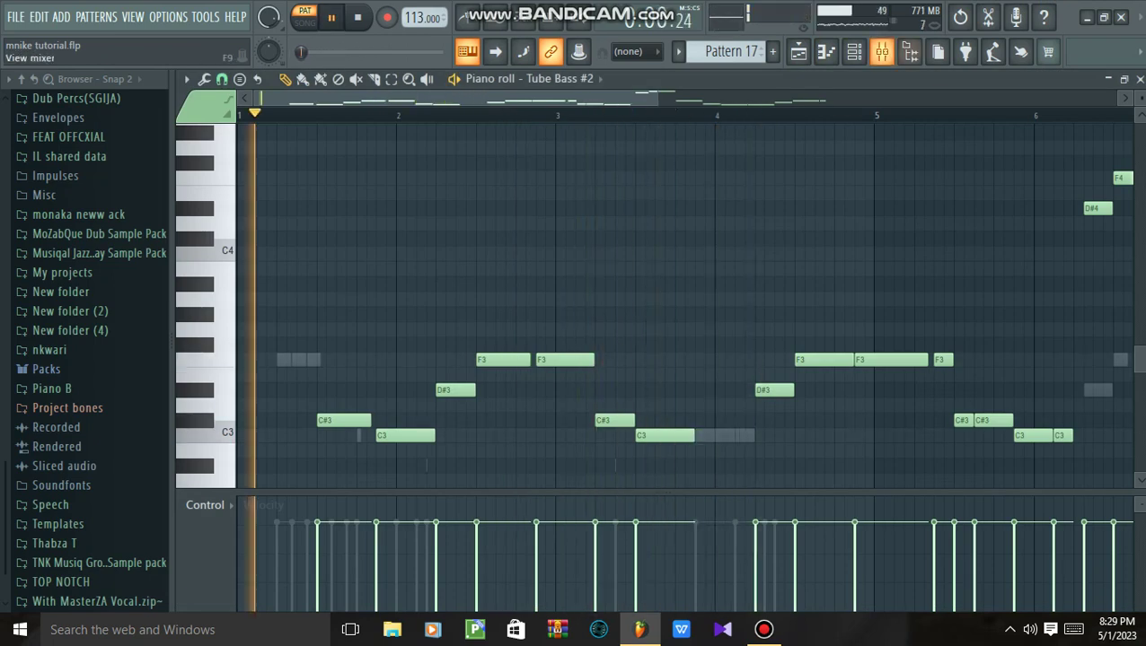
Replace the C3 note crossing into bar 4 of Pattern 17's Morphine channel with a short C3 note just inside bar 4.
click(854, 52)
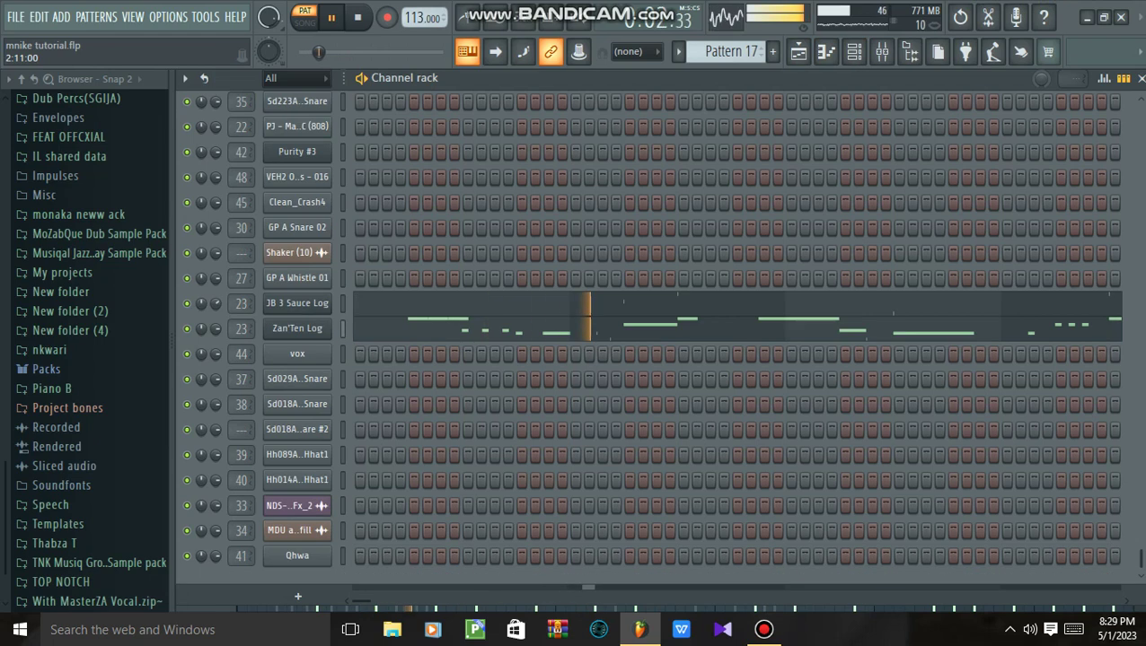
scroll(736, 332, up, 8)
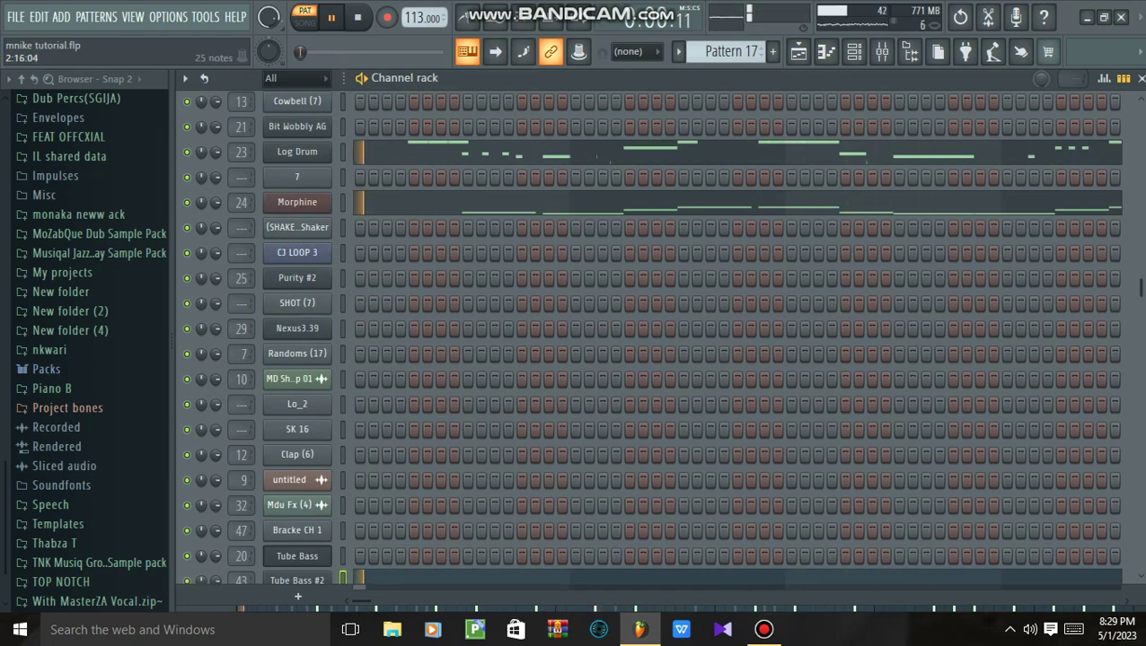
click(774, 202)
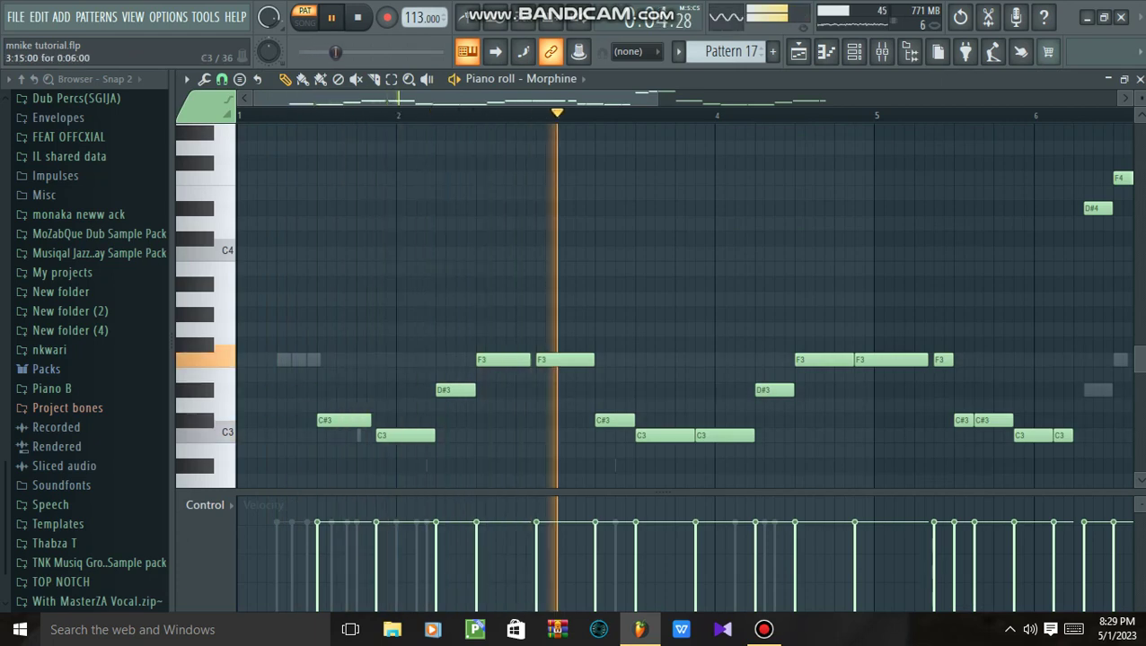
right_click(725, 436)
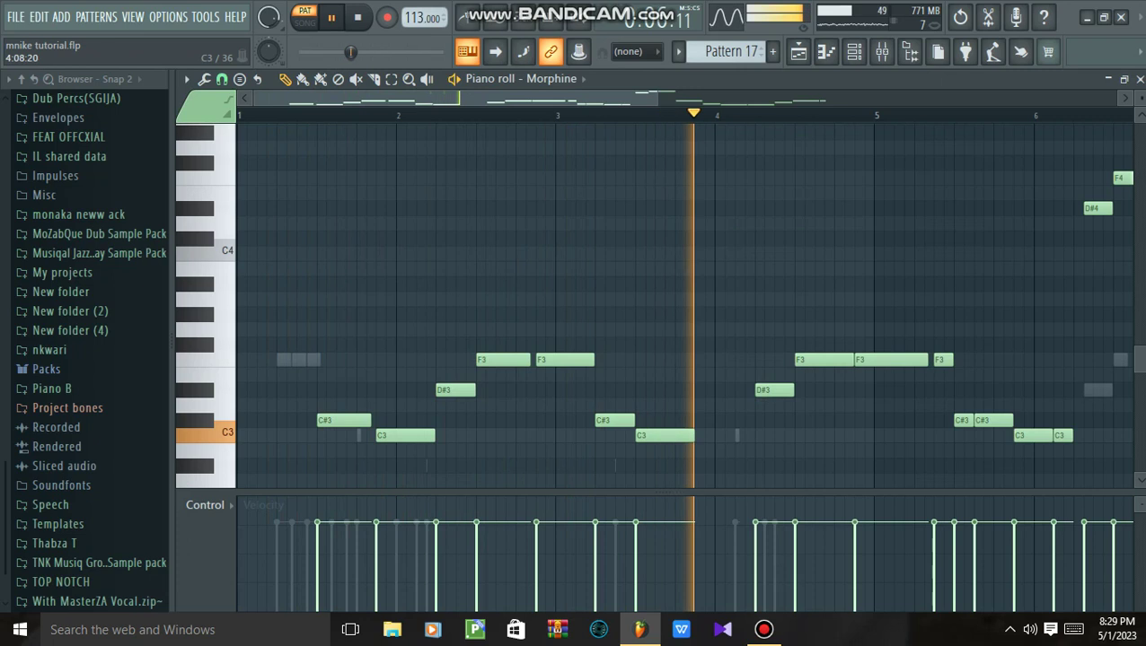
click(738, 435)
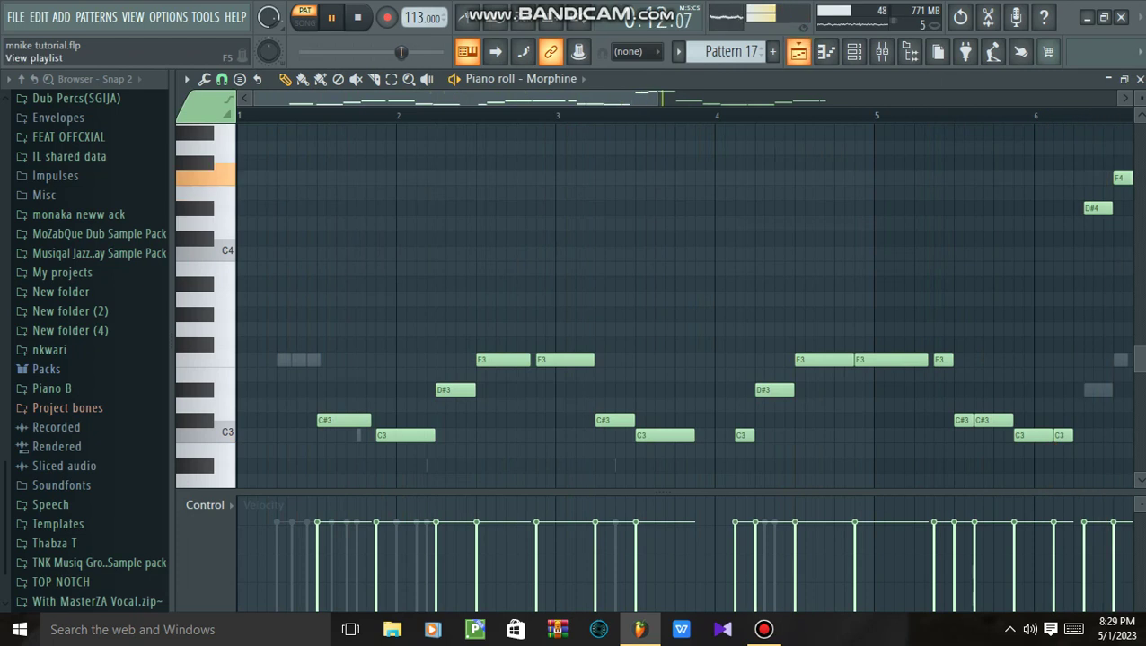
Switch to Pattern 18, look through its channels during playback, and return to the playlist with playback stopped.
click(797, 51)
scroll(234, 404, down, 2)
click(235, 439)
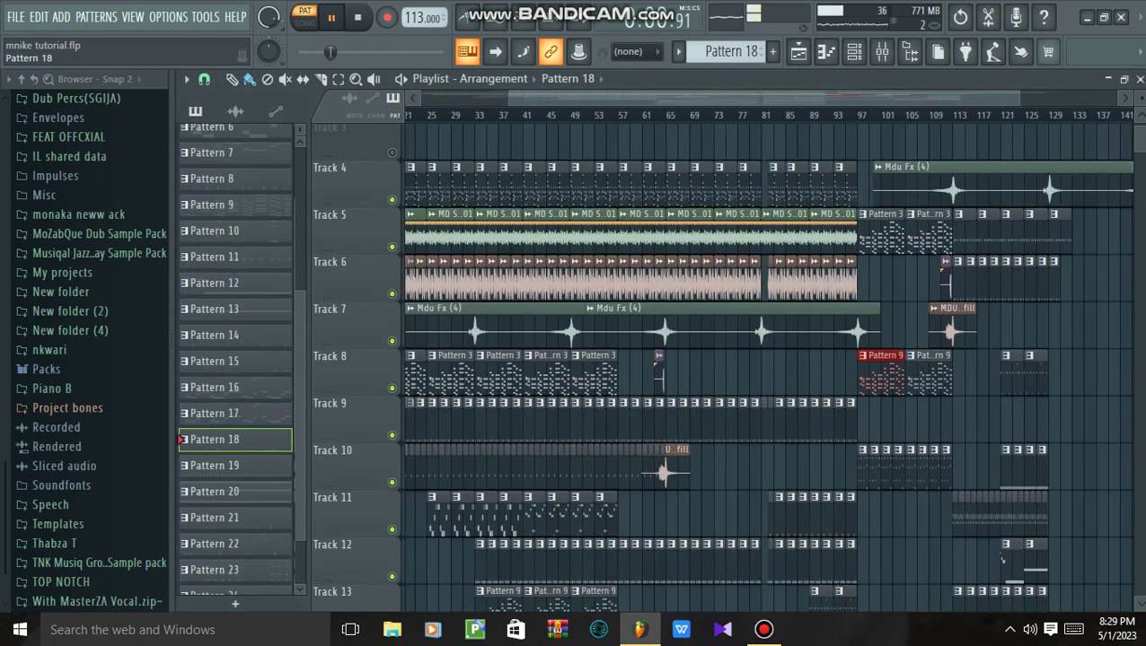
click(854, 52)
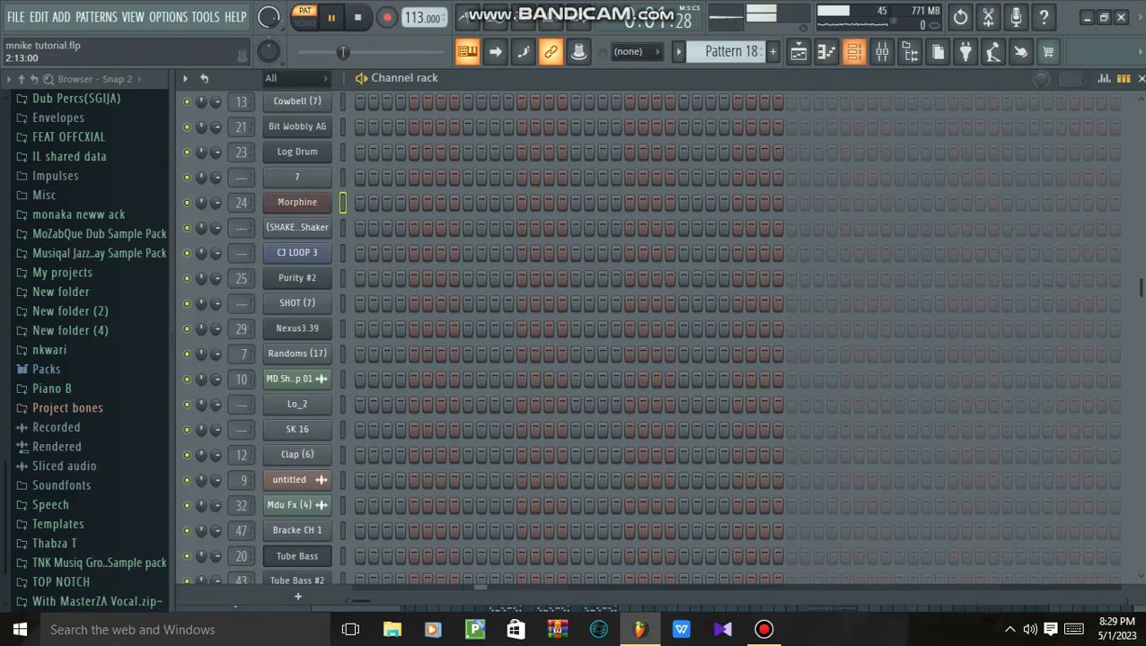
scroll(575, 341, down, 5)
click(798, 52)
key(space)
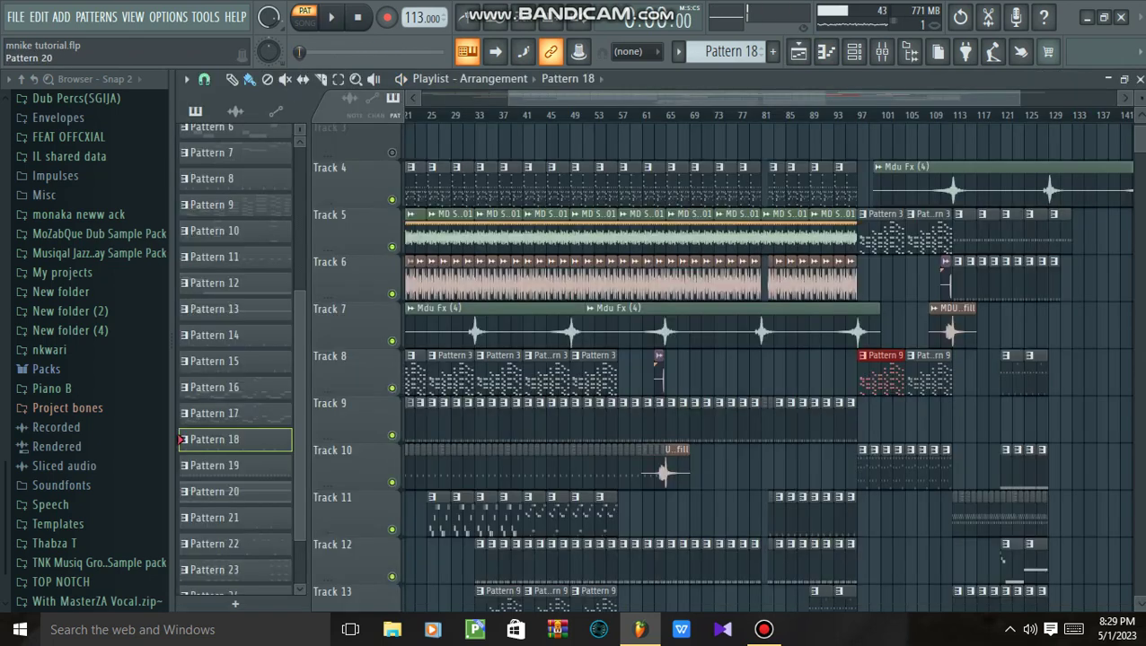
Play Pattern 19, examine its 808 HiHat steps in the channel rack and return to the playlist.
click(215, 465)
key(space)
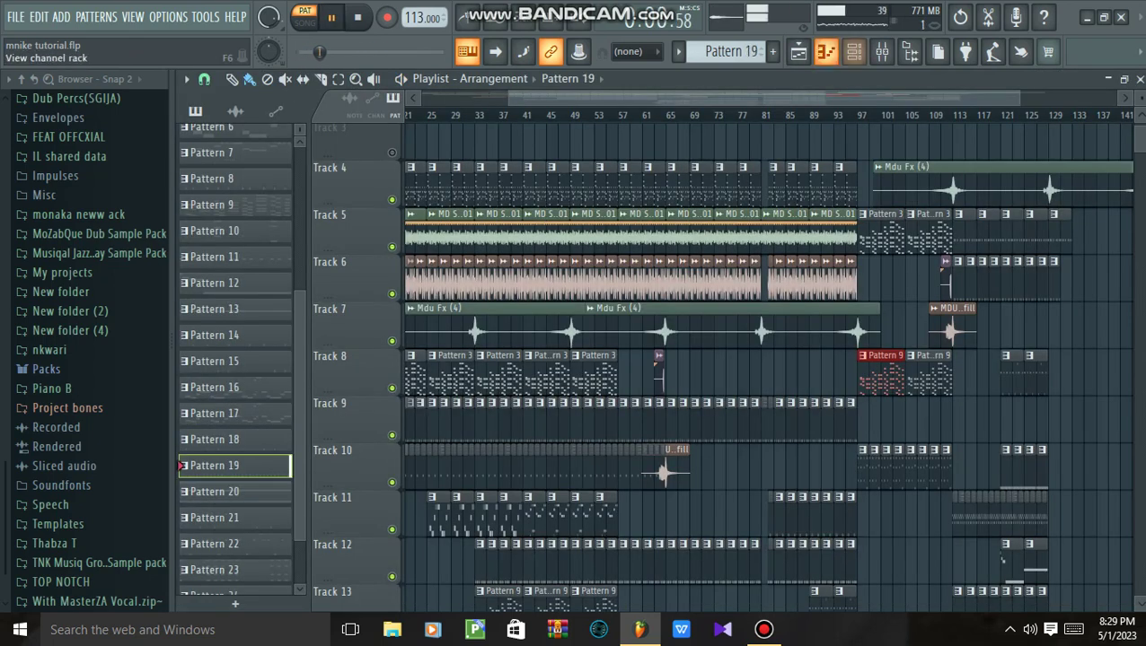
click(854, 51)
scroll(574, 342, up, 10)
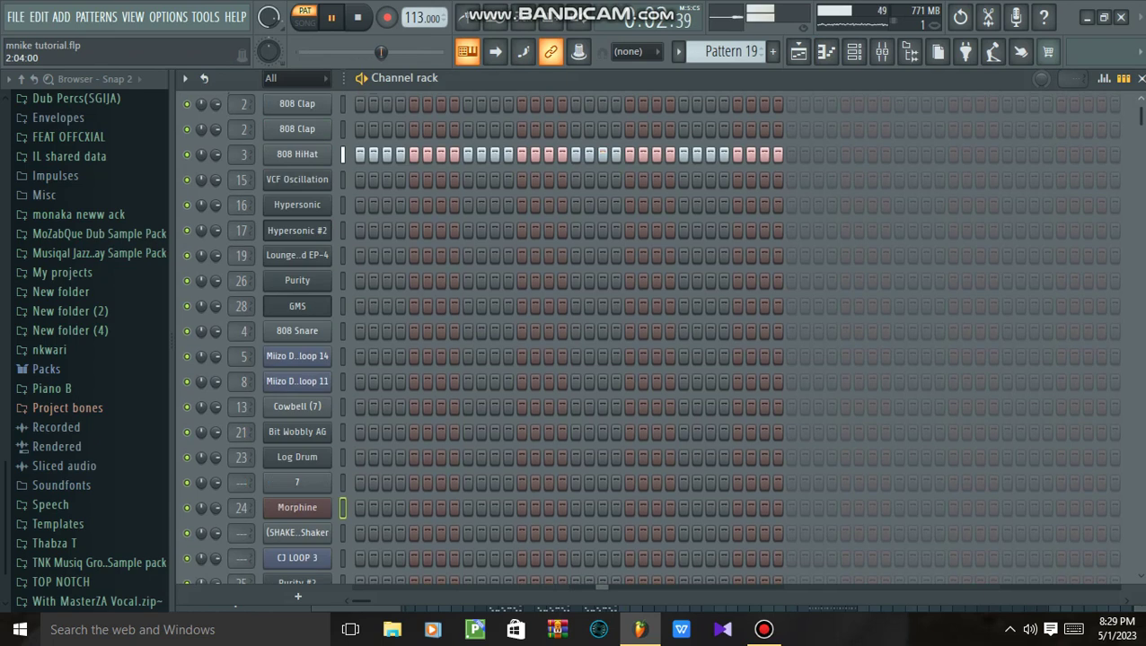
click(799, 51)
Switch to Pattern 20, examine the Purity #2 plugin preset and its piano roll notes, and return to the playlist.
click(215, 491)
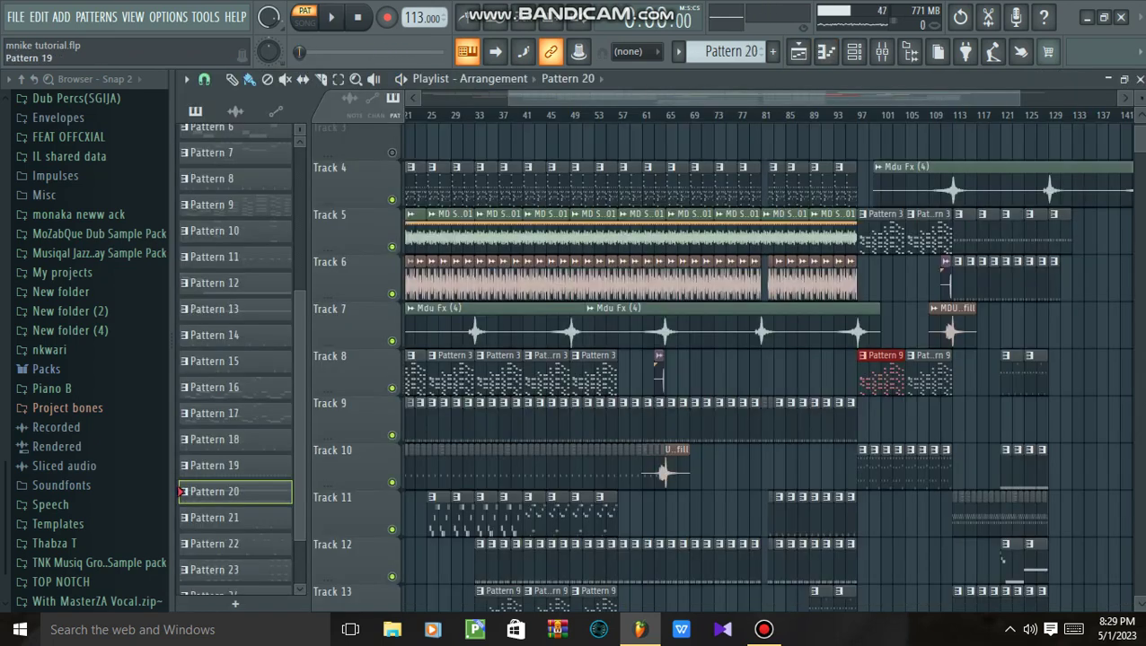
click(854, 52)
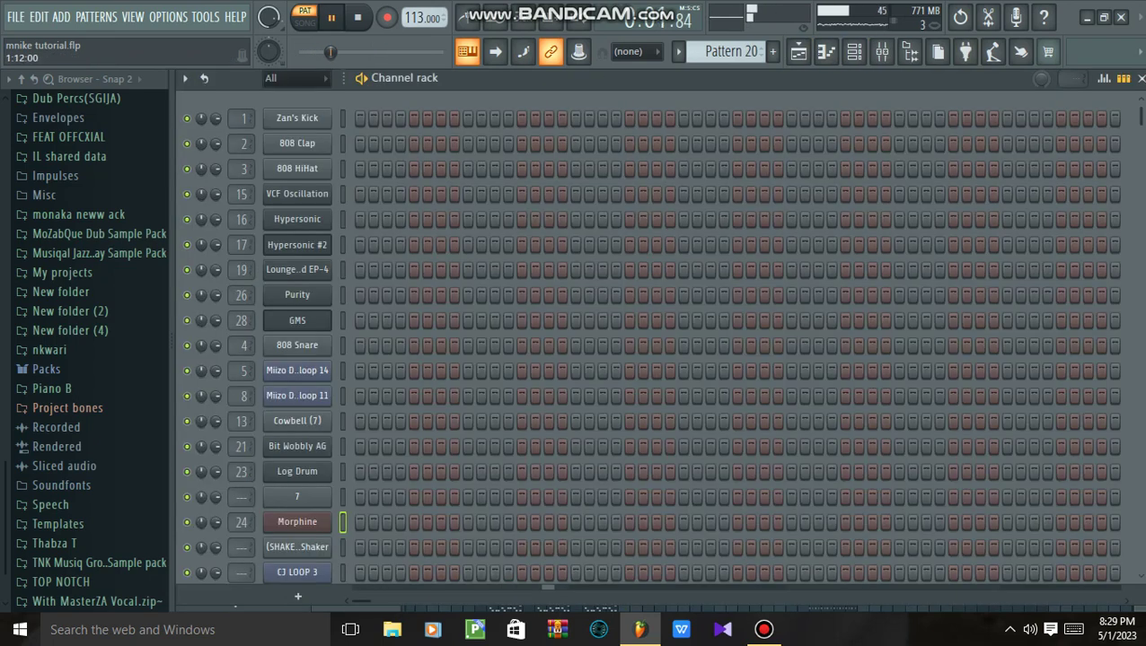
scroll(296, 118, down, 5)
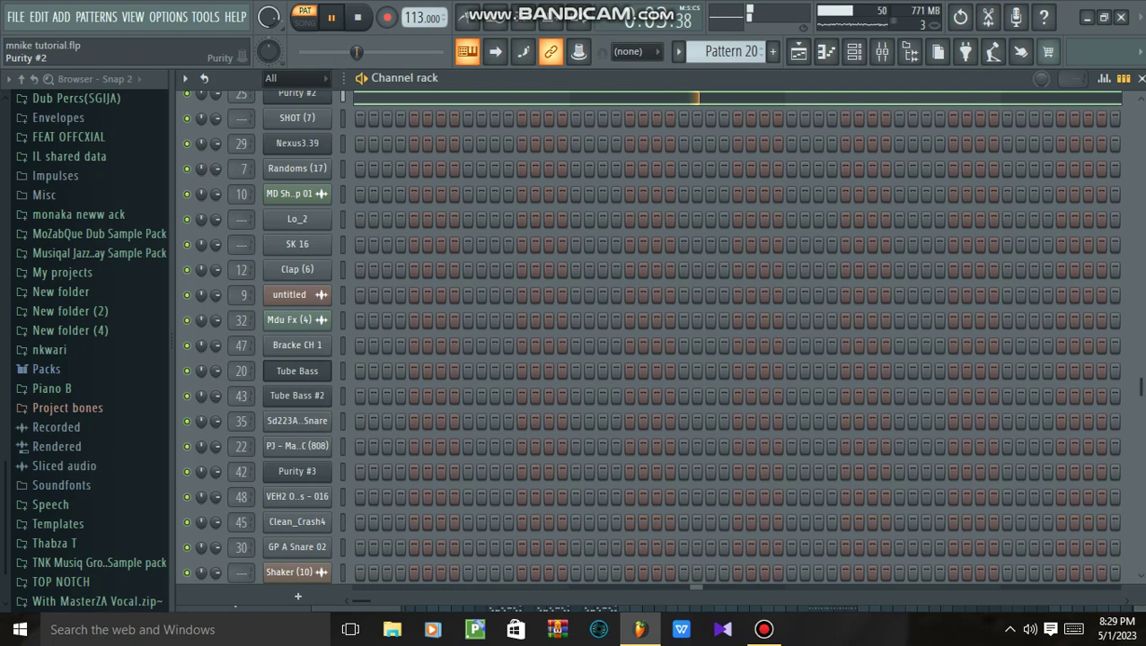
click(297, 93)
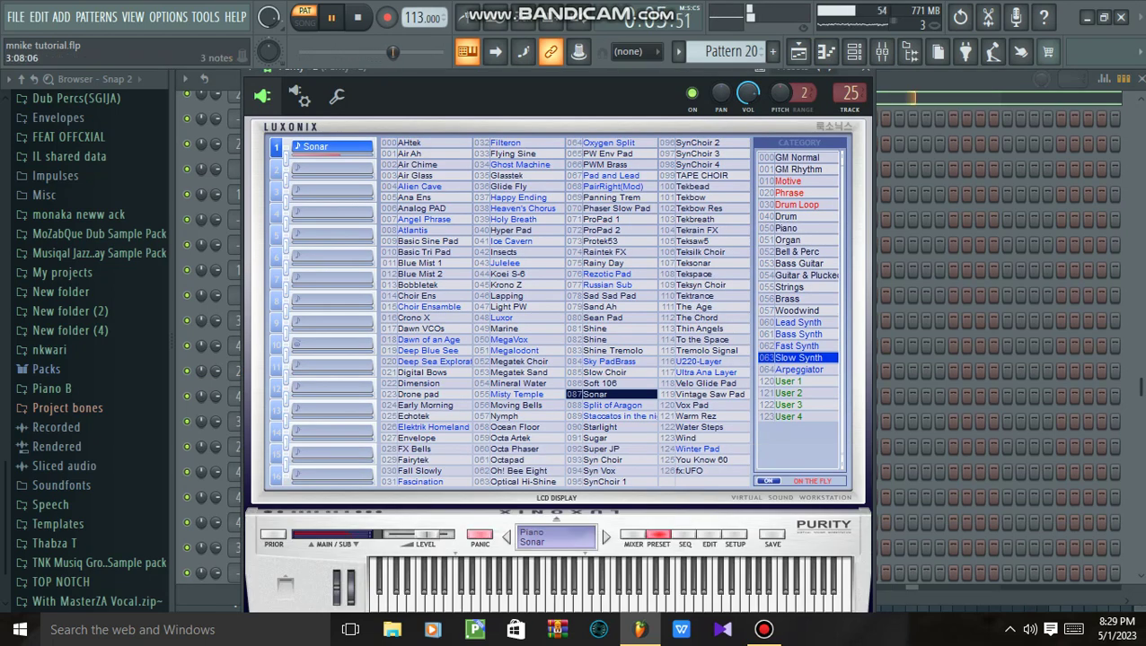
click(826, 52)
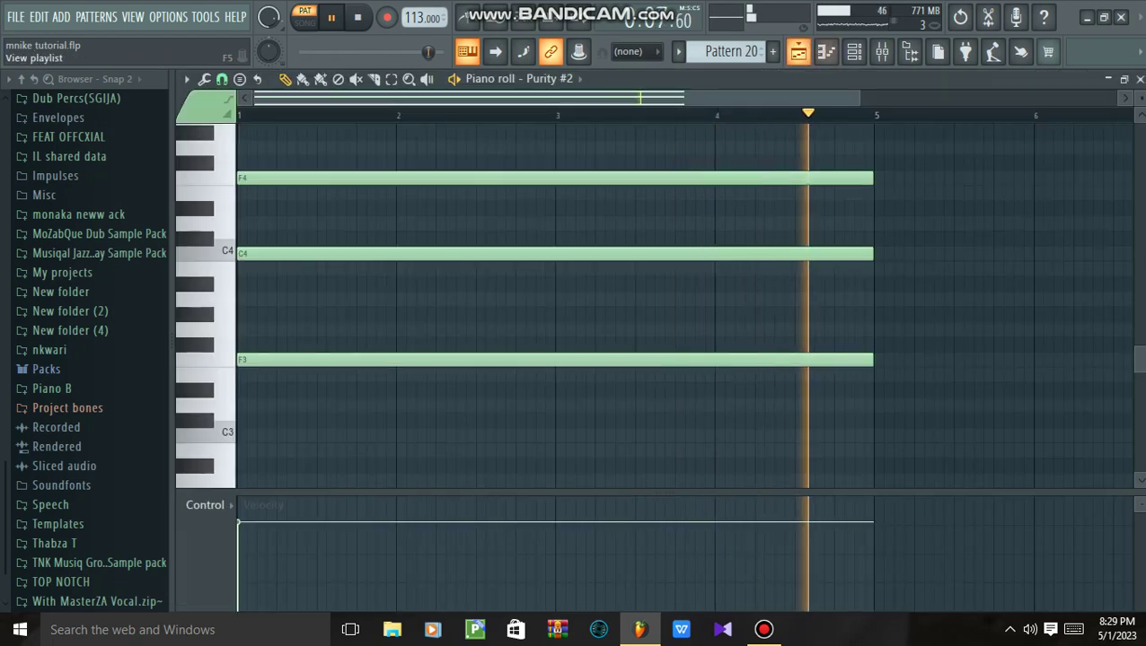
click(798, 51)
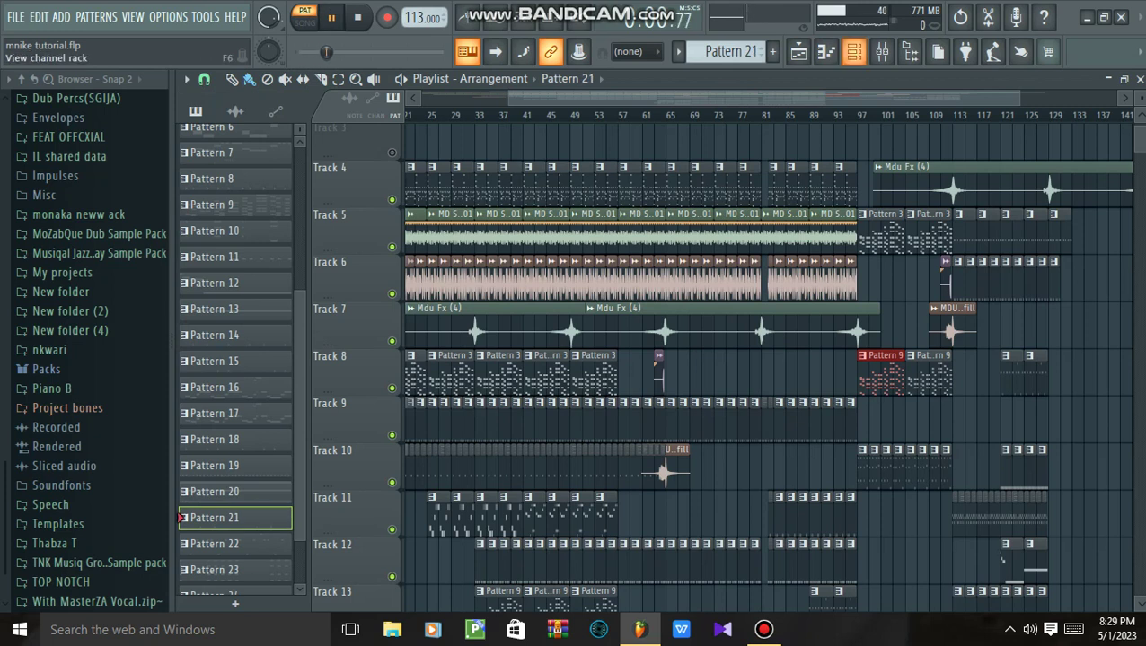